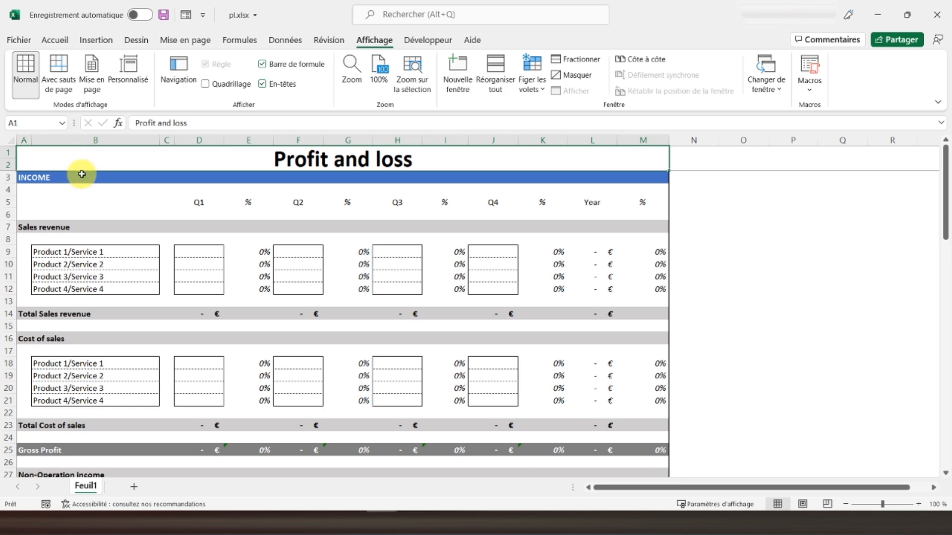
Look through the finished profit and loss sheet, covering its income, expenses, taxes and net profit sections
scroll(84, 217, "down", 2)
scroll(85, 216, "down", 12)
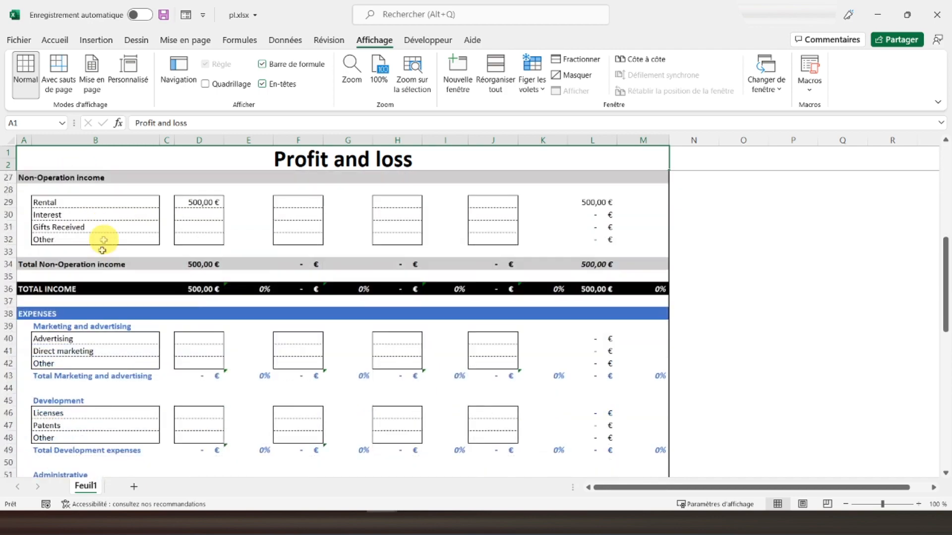
scroll(100, 313, "down", 12)
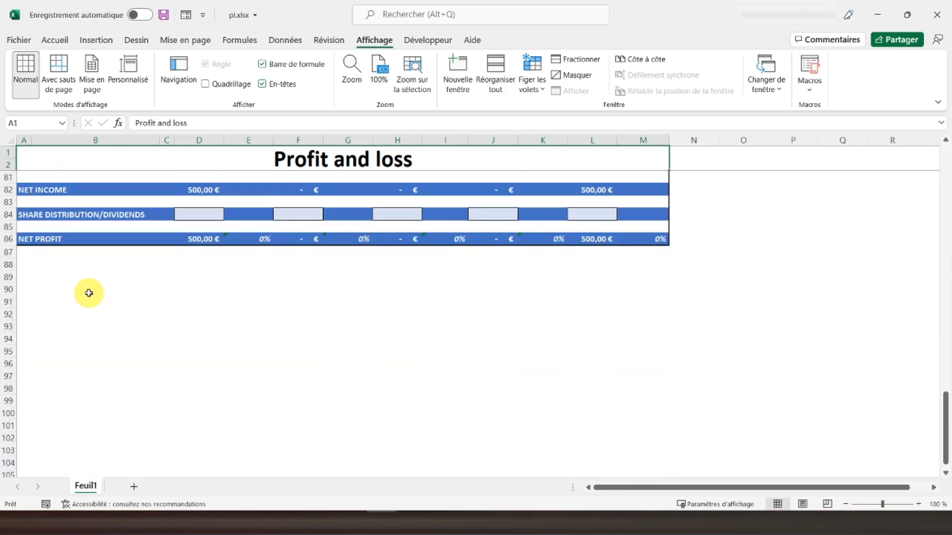
scroll(85, 291, "up", 2)
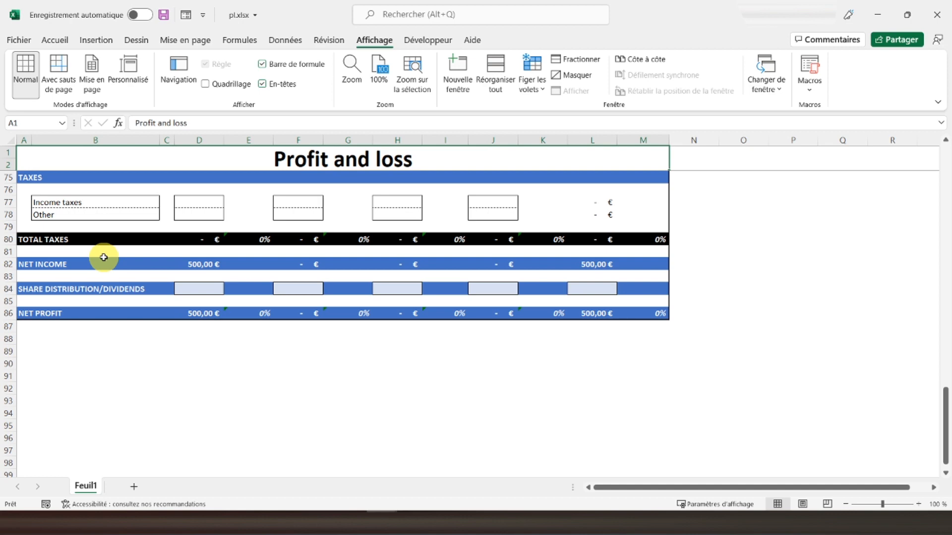
scroll(104, 258, "up", 7)
scroll(104, 258, "up", 11)
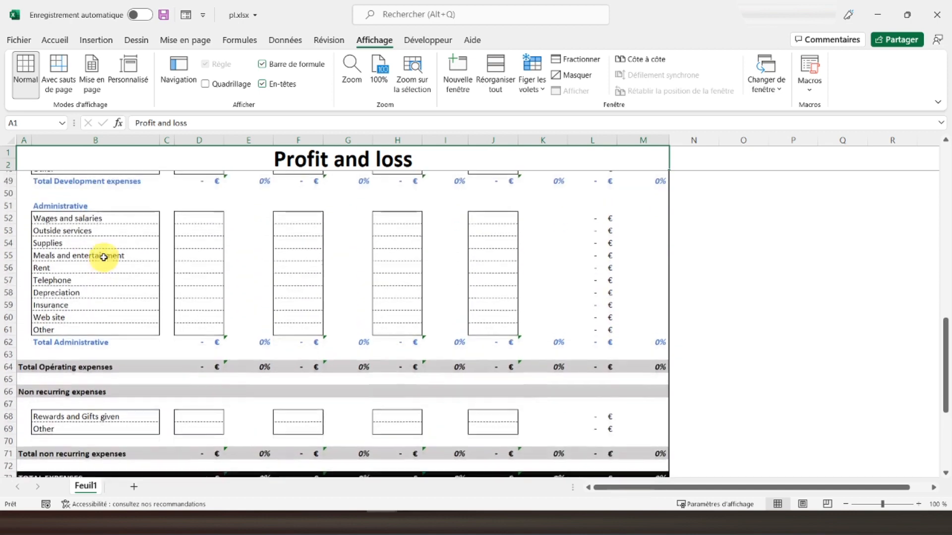
scroll(103, 257, "up", 6)
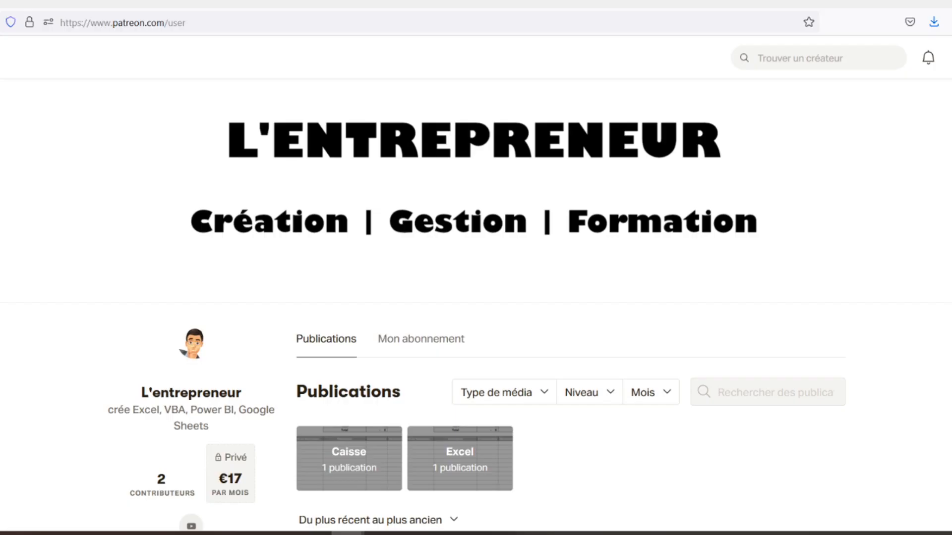
Look through the publications on the L'entrepreneur Patreon page, including the "Feuilles de caisse" post with its caisse.xlsx attachment
scroll(476, 298, "down", 2)
scroll(476, 298, "down", 2)
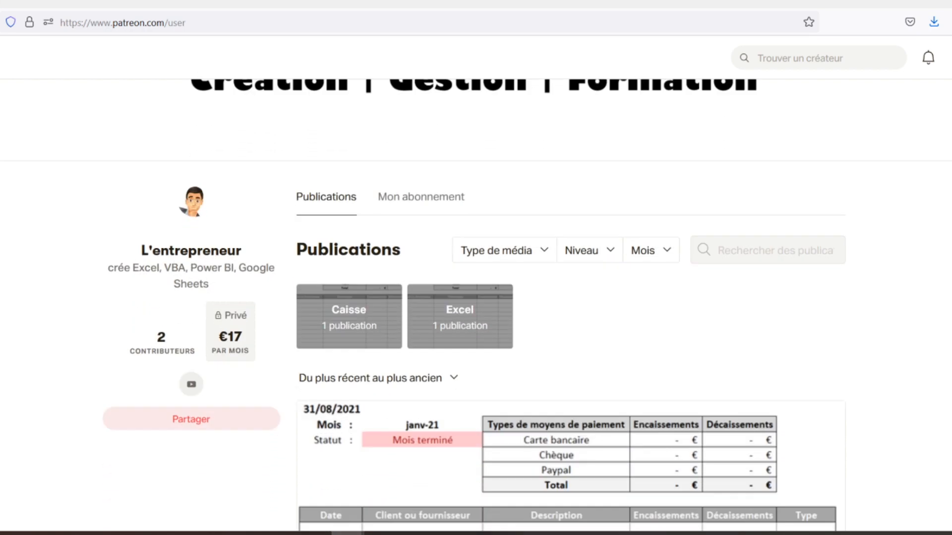
scroll(476, 298, "down", 2)
scroll(476, 298, "down", 2)
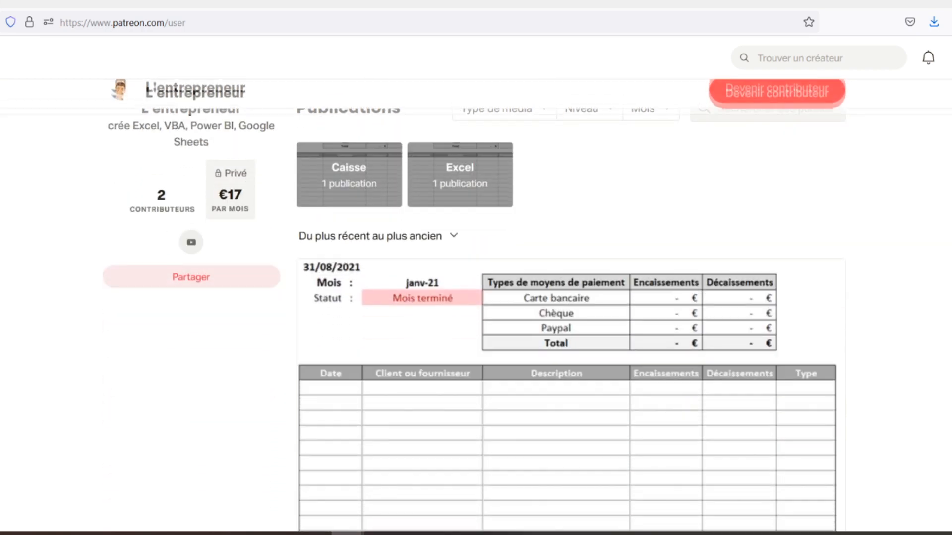
scroll(476, 297, "down", 2)
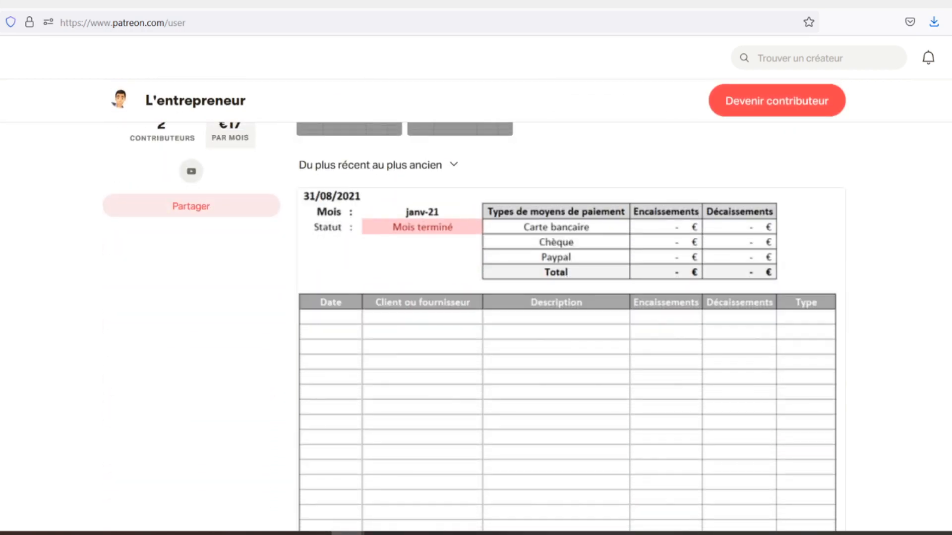
scroll(475, 298, "down", 2)
scroll(476, 298, "down", 2)
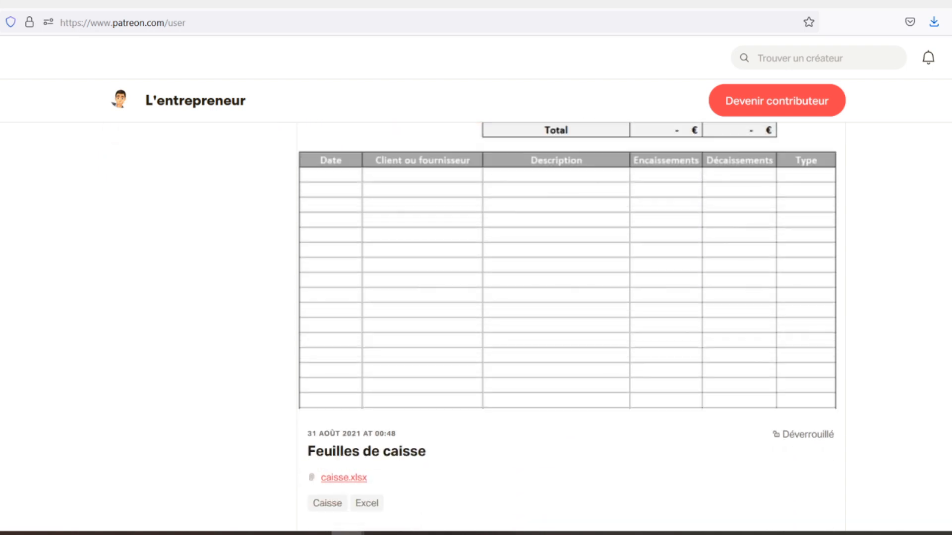
scroll(476, 297, "down", 2)
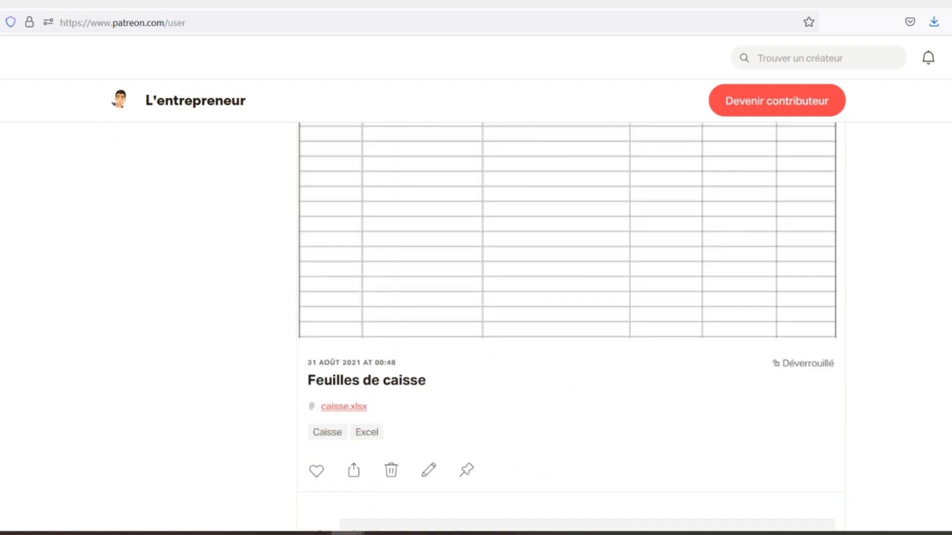
scroll(476, 297, "down", 2)
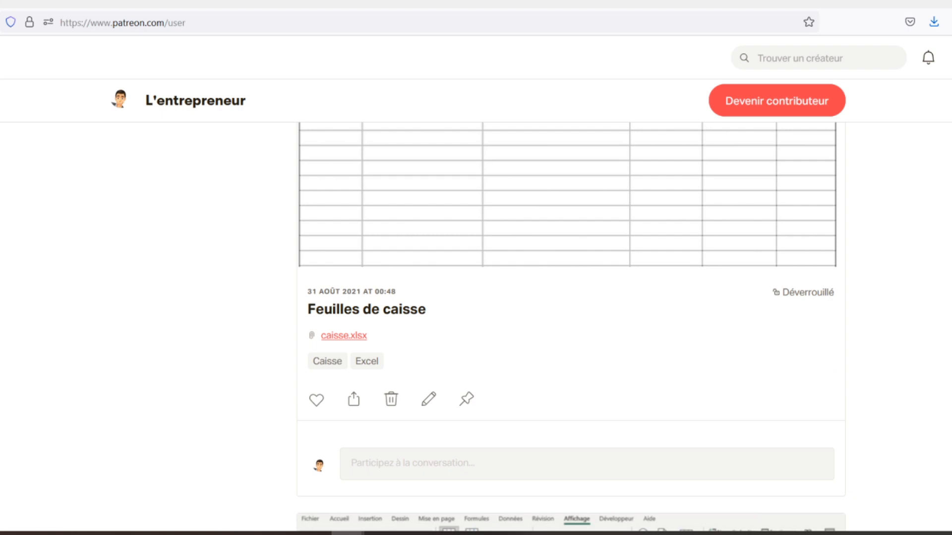
scroll(476, 297, "down", 2)
scroll(476, 297, "down", 3)
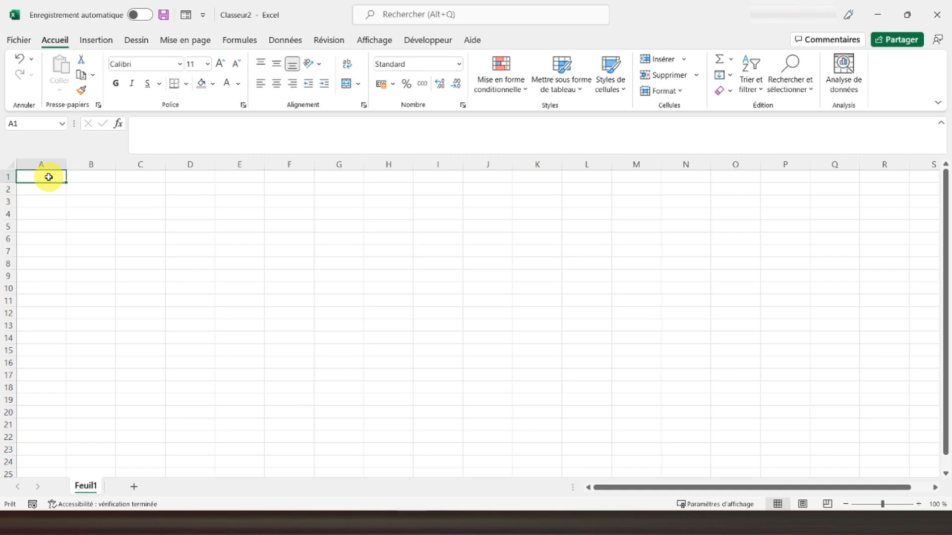
In the blank Excel workbook, enter the title "Profit and loss" in cell A1
type("P")
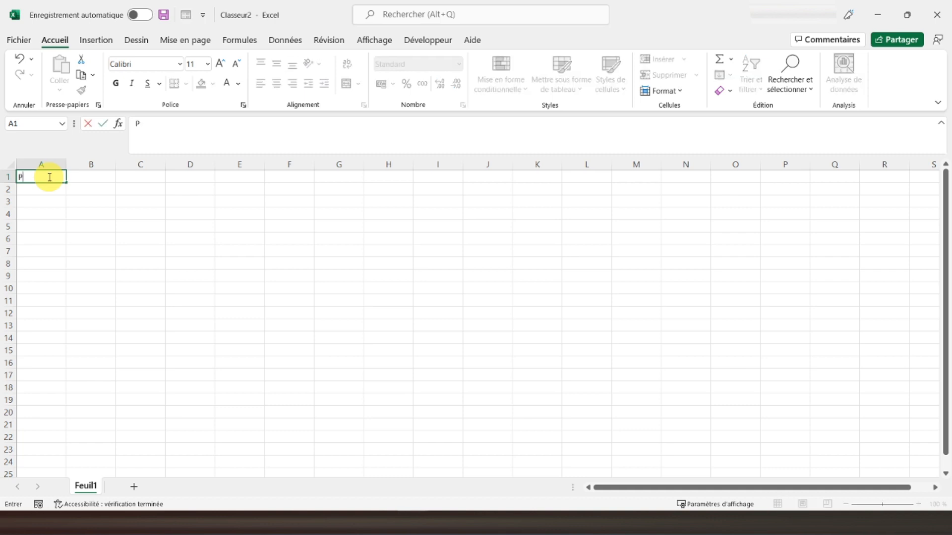
type("rofit and loss")
key("Return")
Merge and center the title across the range A1:M2
left_click(48, 177)
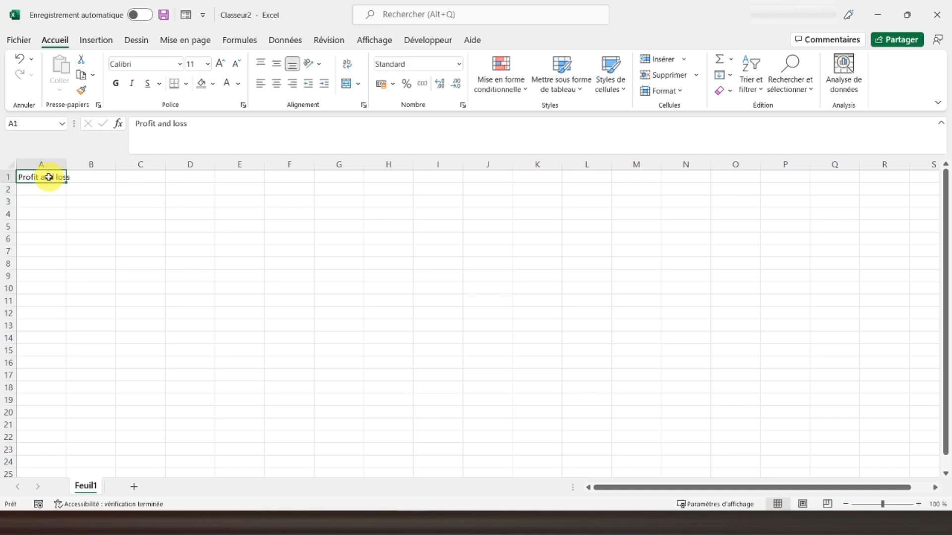
key("shift+Right")
key("shift+Right")
key("shift+Right")
key("shift+Right")
key("shift+Right")
key("shift+Right")
key("shift+Right")
key("shift+Right")
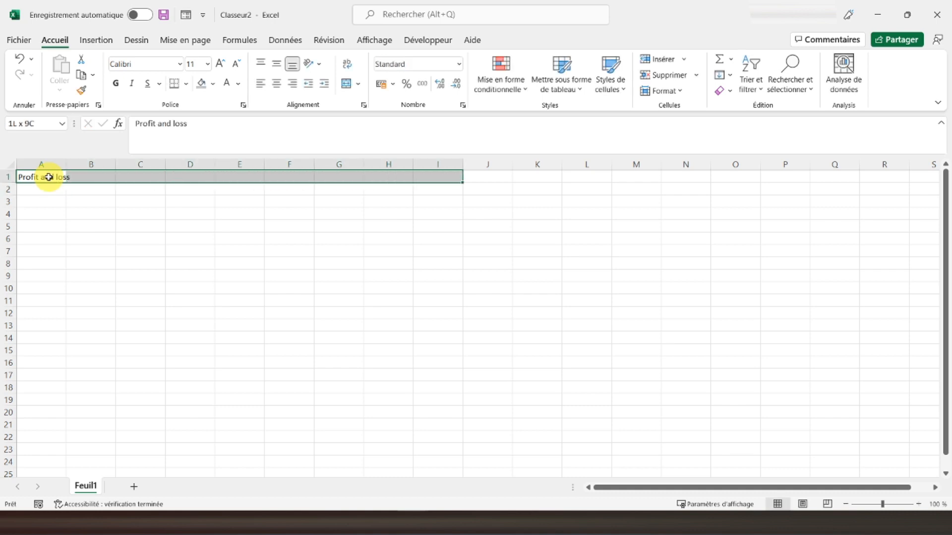
key("shift+Right")
key("shift+Right")
key("shift+Right")
key("shift+Right")
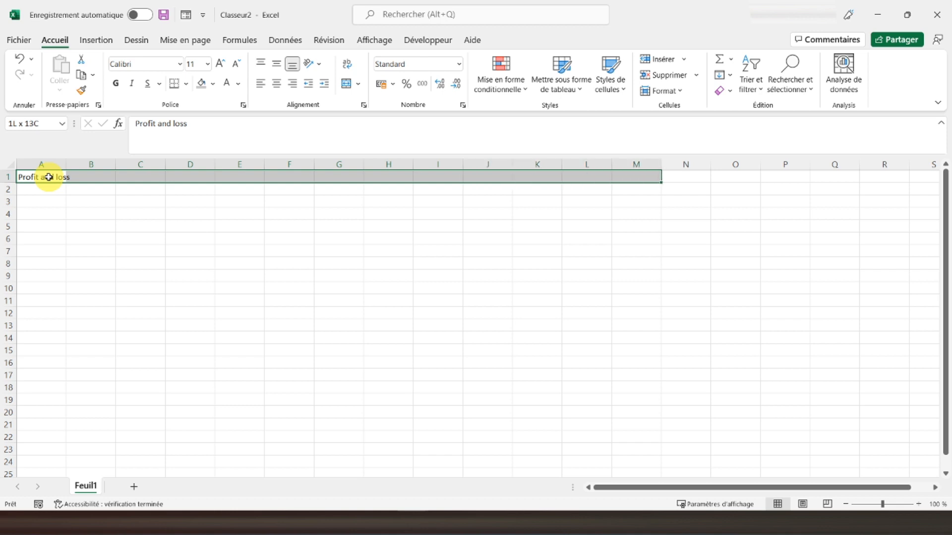
key("shift+Down")
key("shift+Down")
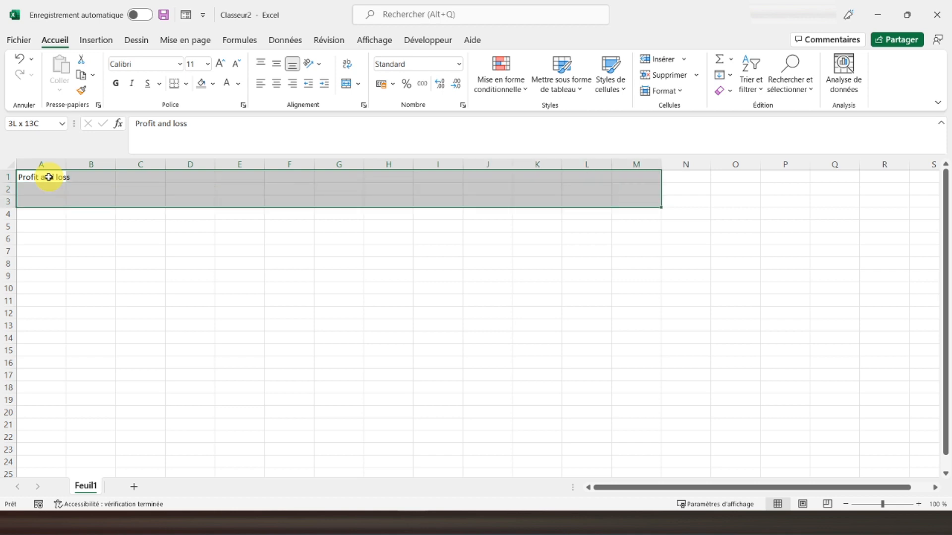
key("shift+Up")
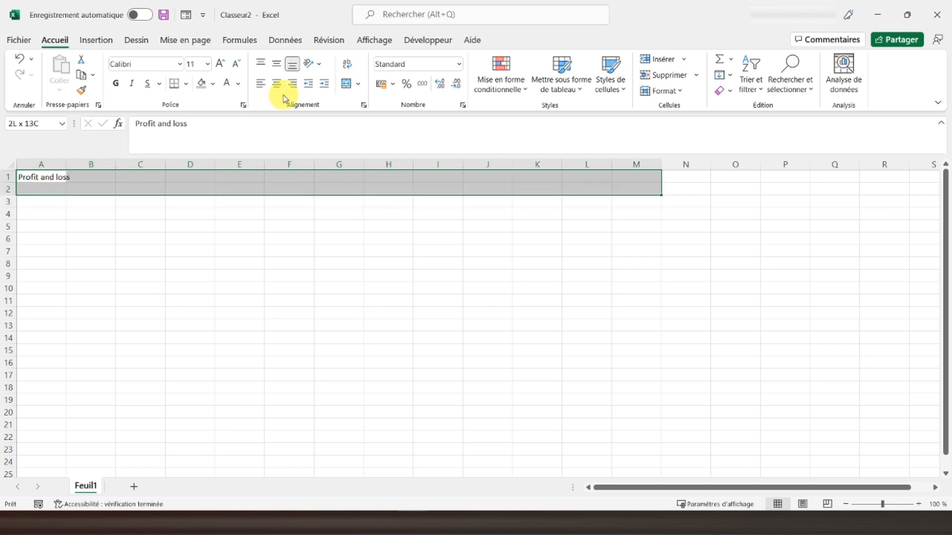
left_click(346, 84)
Format the merged title as bold, size 28, and align it vertically to the middle
left_click(219, 64)
left_click(219, 63)
left_click(219, 63)
left_click(218, 63)
left_click(115, 84)
left_click(275, 66)
left_click(220, 64)
left_click(219, 64)
left_click(220, 64)
left_click(219, 64)
left_click(221, 64)
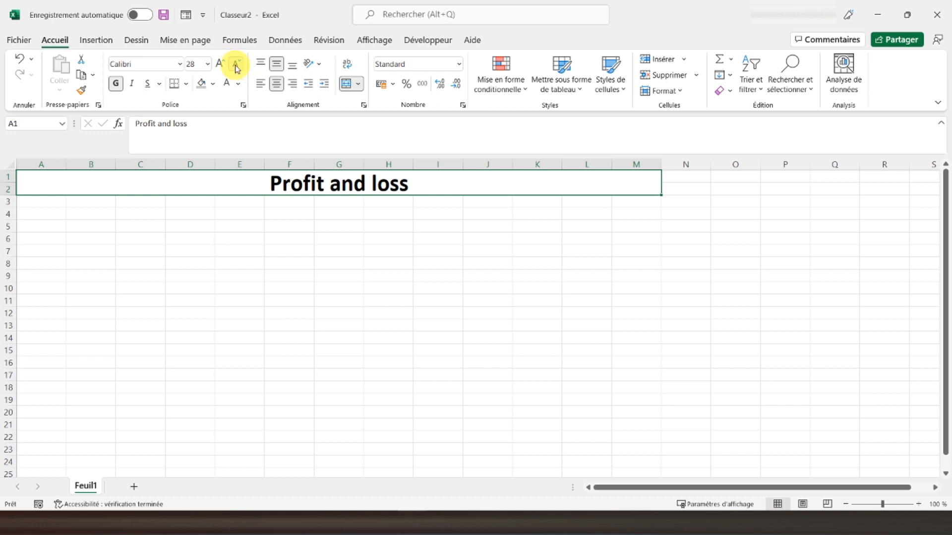
Enter the section heading "INCOME" in cell A3
left_click(25, 201)
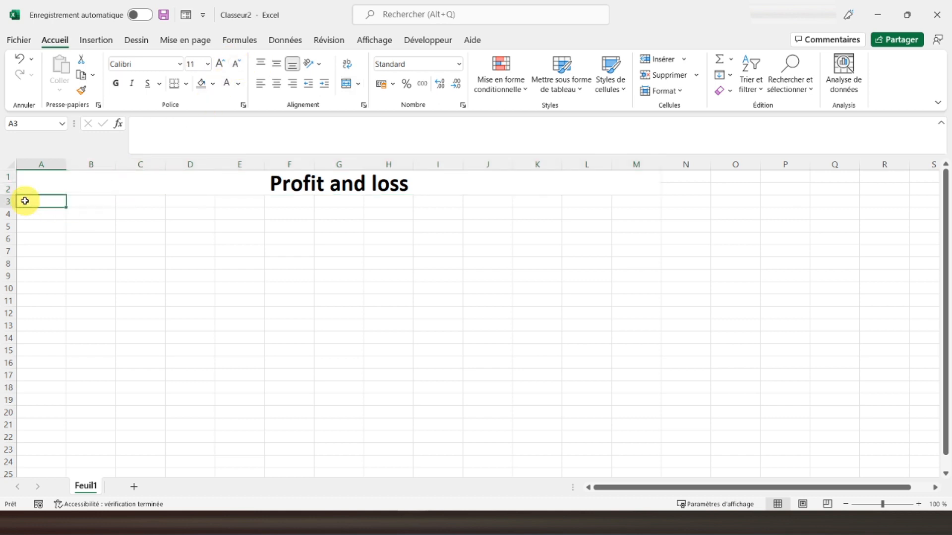
type("INCOME")
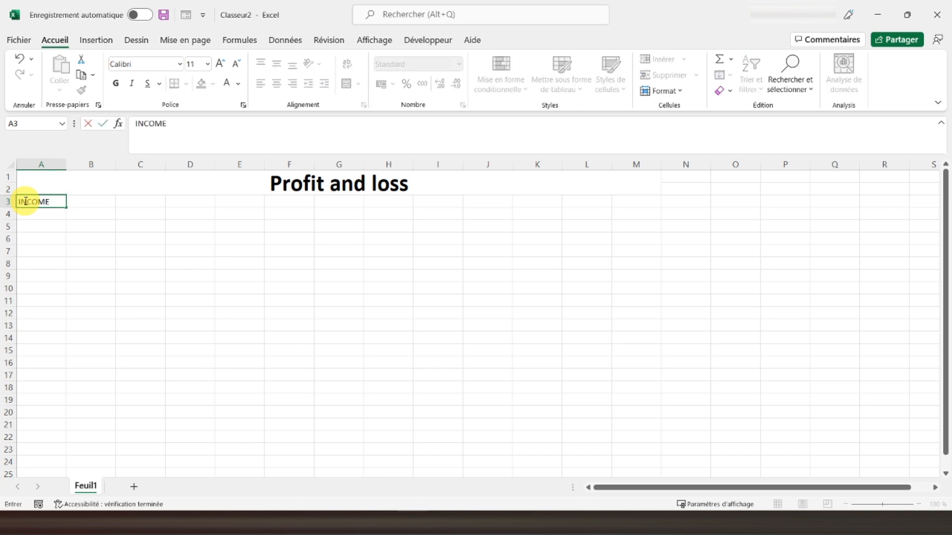
key("Return")
Format the heading row A3:M3 with a blue fill and bold white text
left_click(25, 201)
left_click_drag(25, 201, 631, 204)
left_click(214, 85)
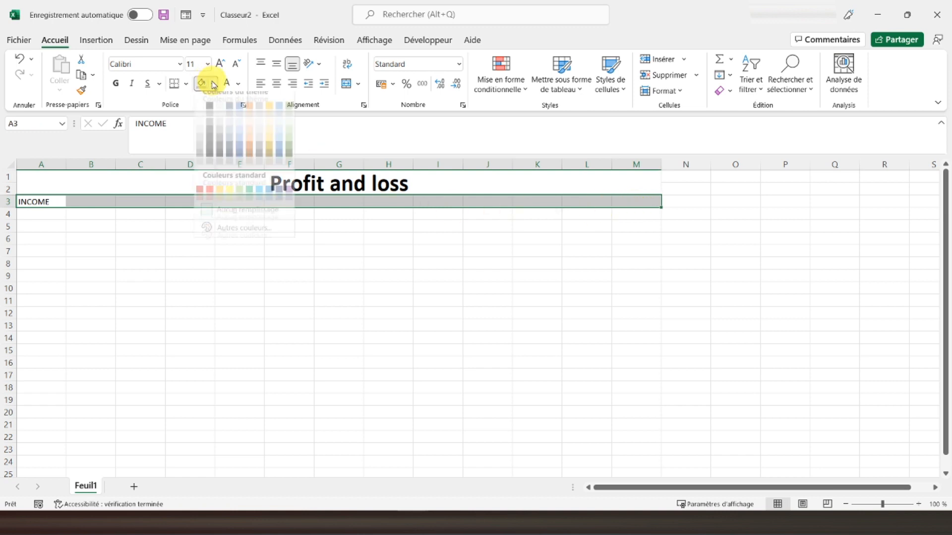
left_click(239, 117)
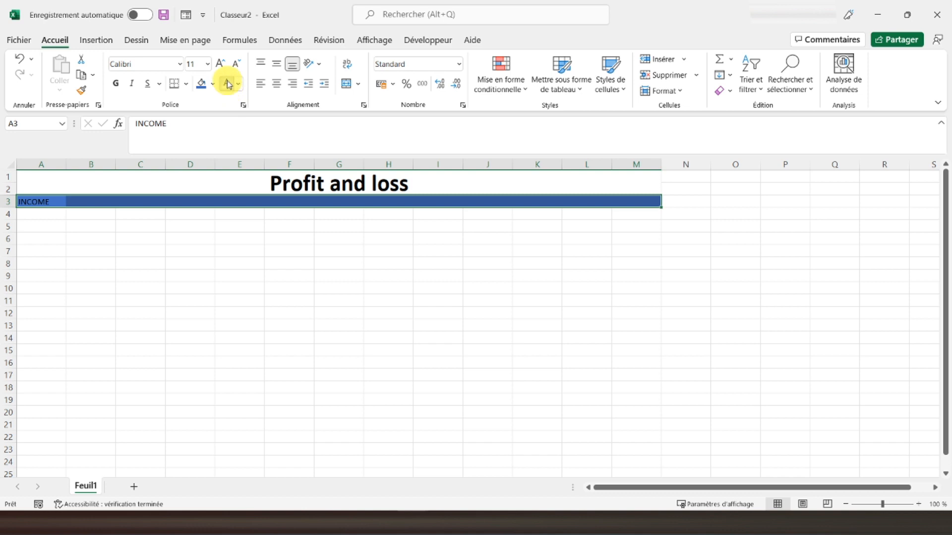
left_click(116, 84)
left_click(57, 200)
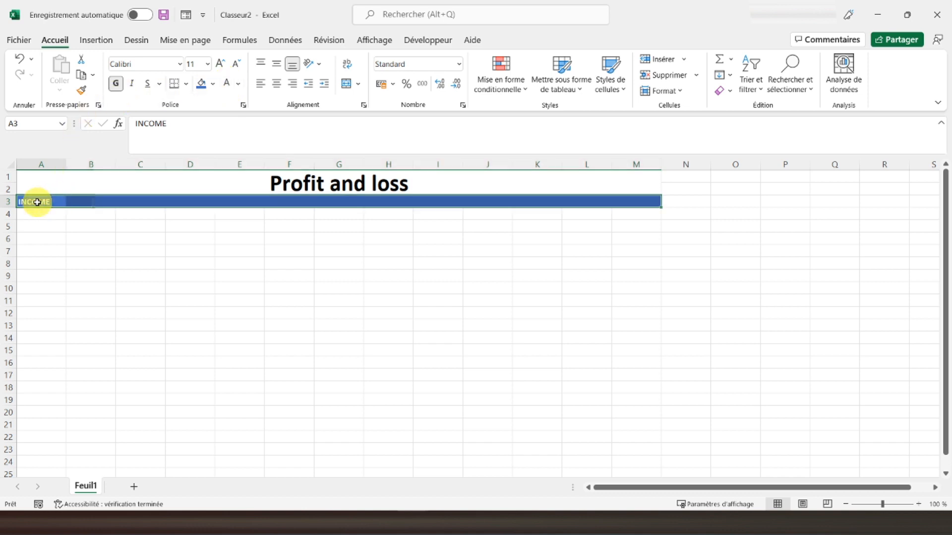
left_click(49, 216)
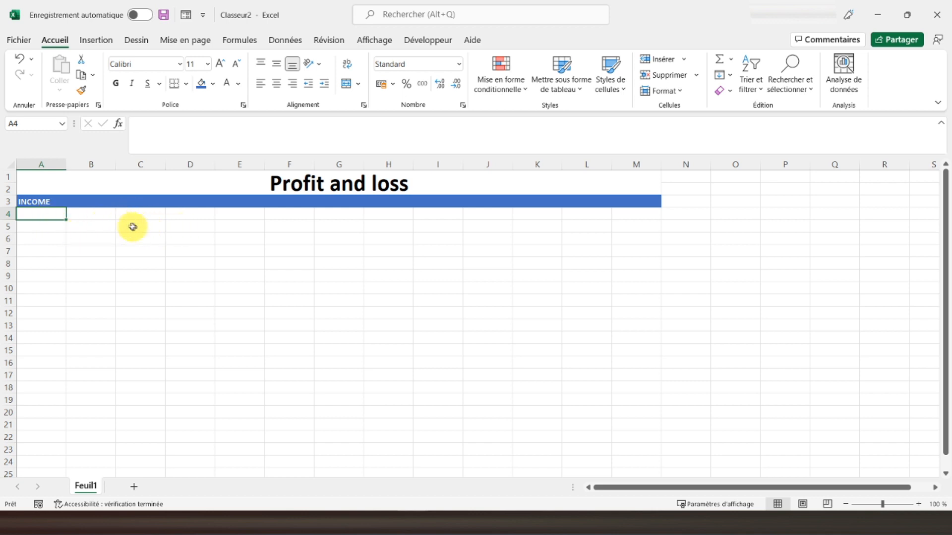
Enter the column headers "Q1", "%", "Q2" and "%" in cells D5 to G5
left_click(190, 228)
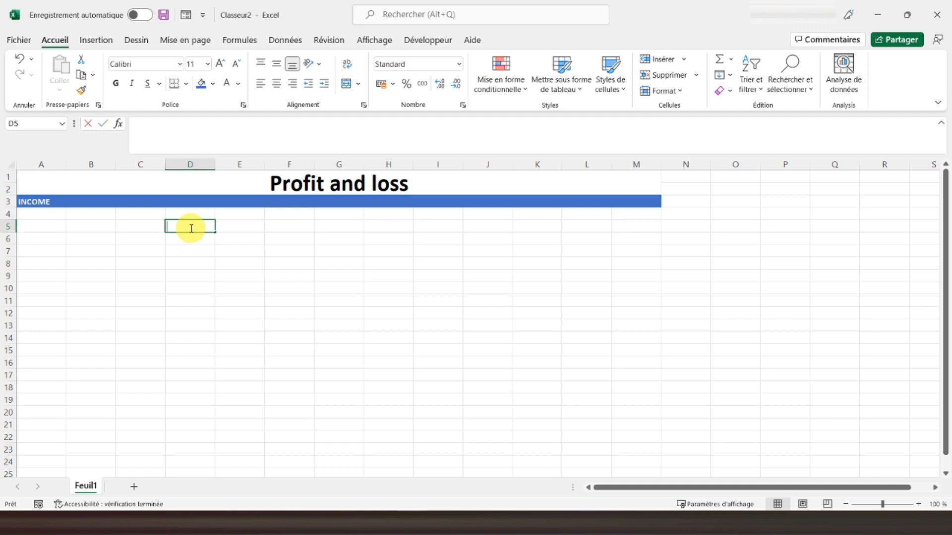
type("Q1")
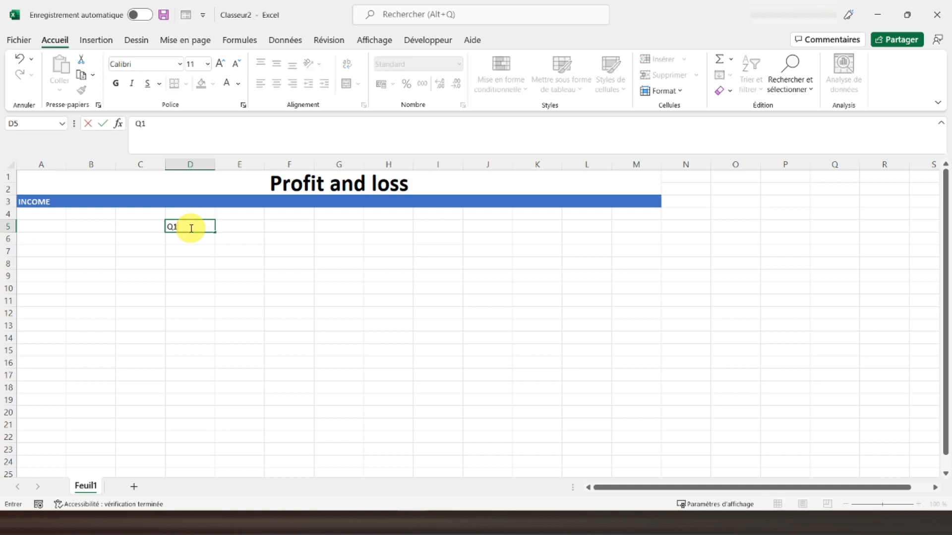
key("Tab")
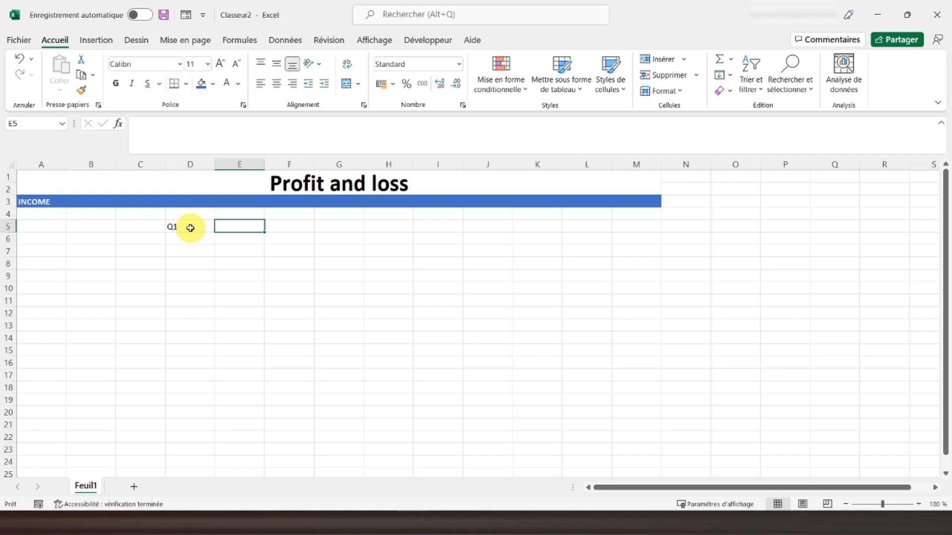
type("%")
key("Tab")
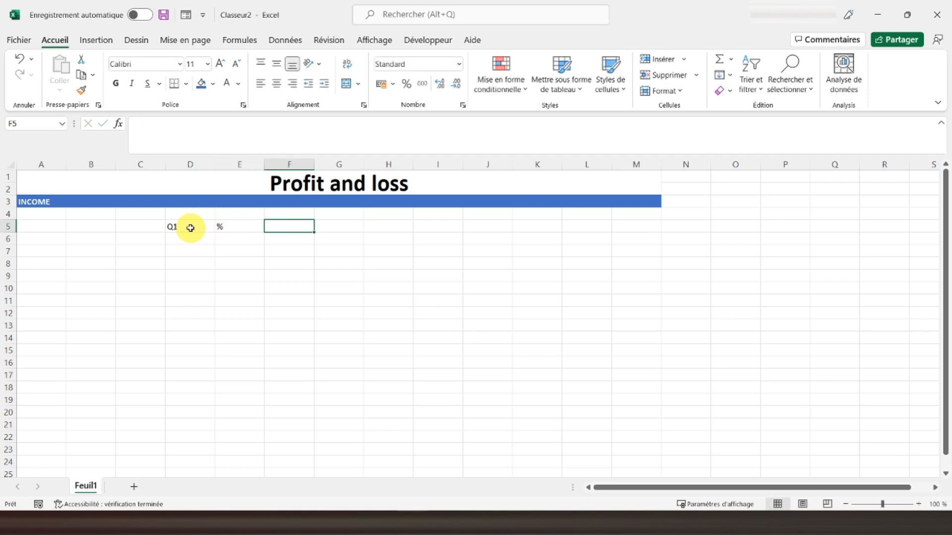
type("Q2")
key("Tab")
type("%")
key("Tab")
Continue the header row with "Q3", "%", "Q4" and "%" in cells H5 to K5
type("Q3")
key("Tab")
type("%")
key("Tab")
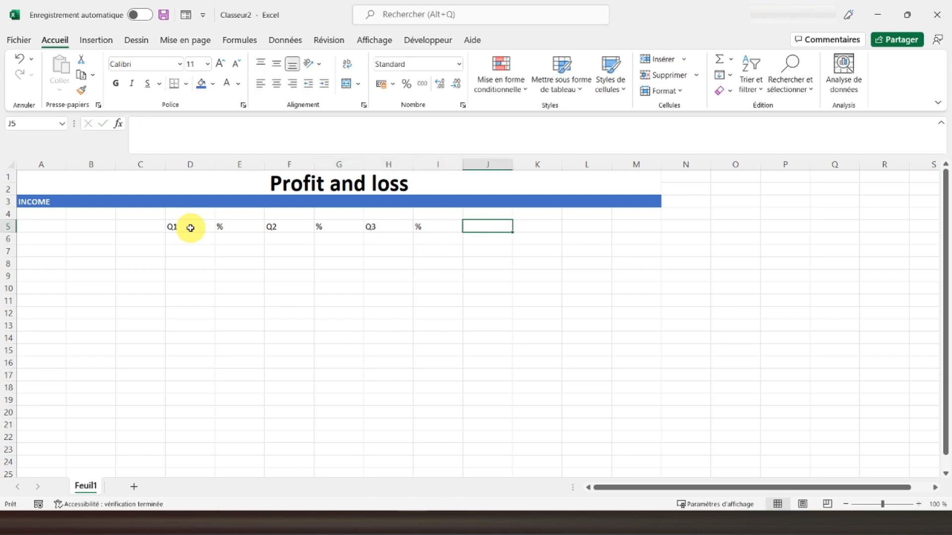
type("Q4")
key("Tab")
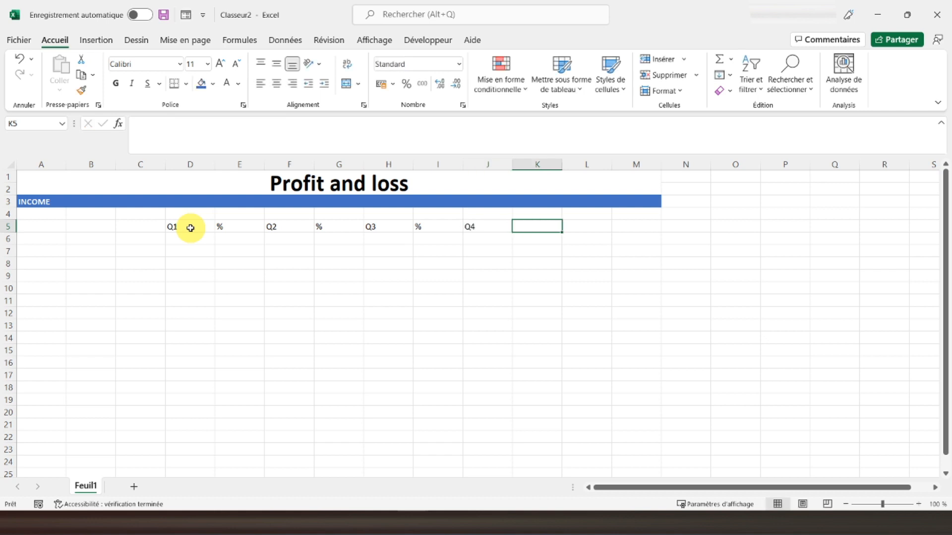
type("%")
key("Tab")
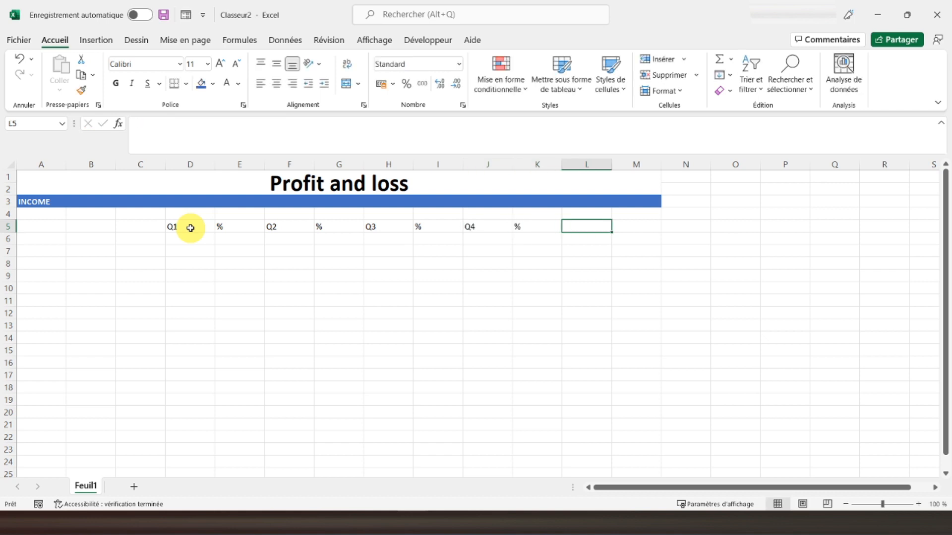
Complete the header row with "Yeat" in L5 and "%" in M5
type("Y")
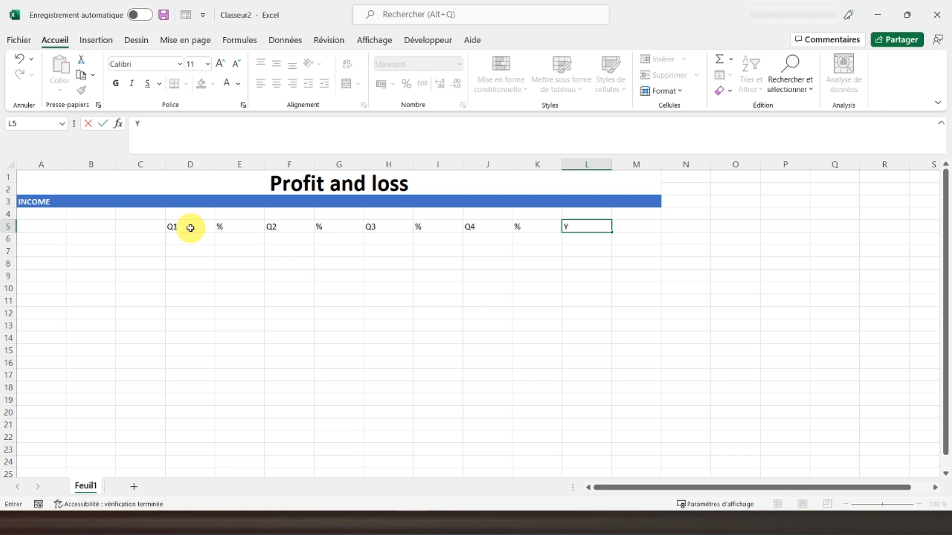
type("eat")
key("Tab")
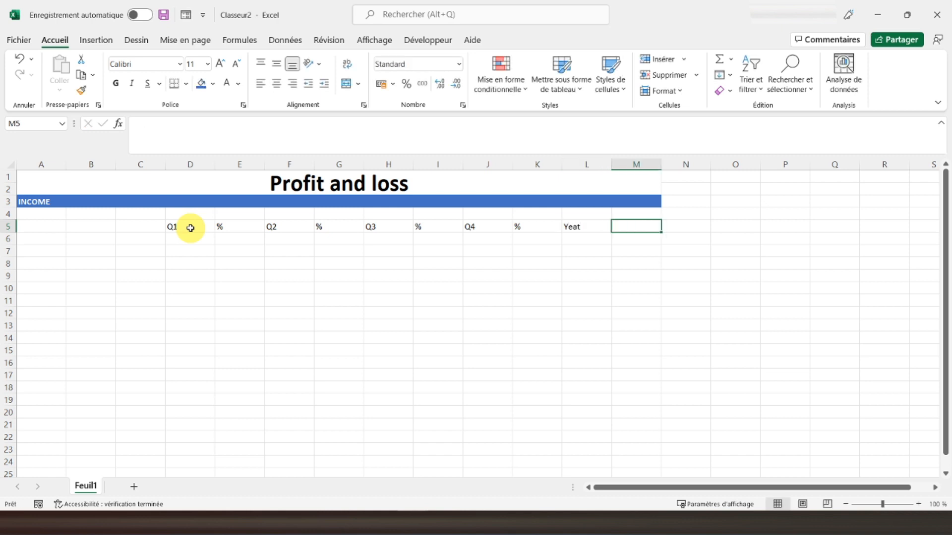
type("%")
key("Return")
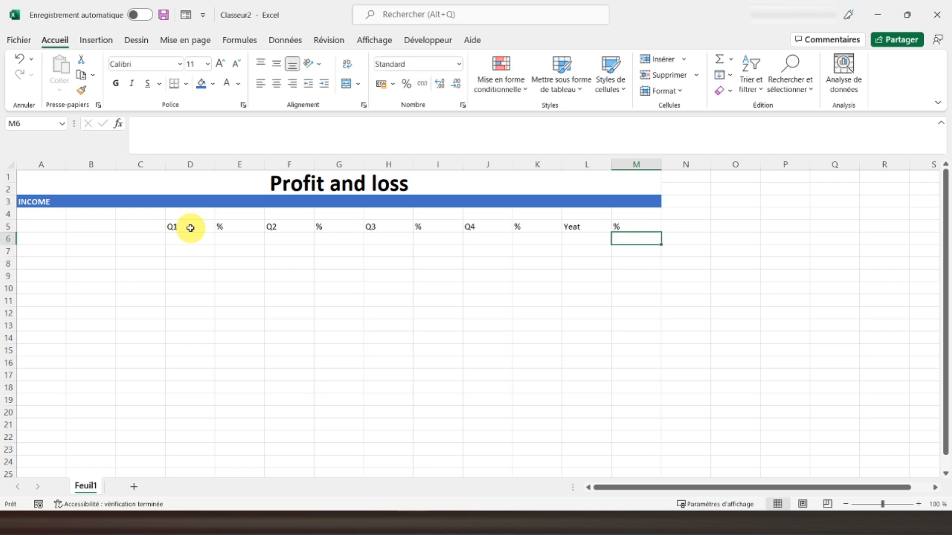
Center the column headers in row 5 and correct the header in L5 to "Year"
left_click(8, 228)
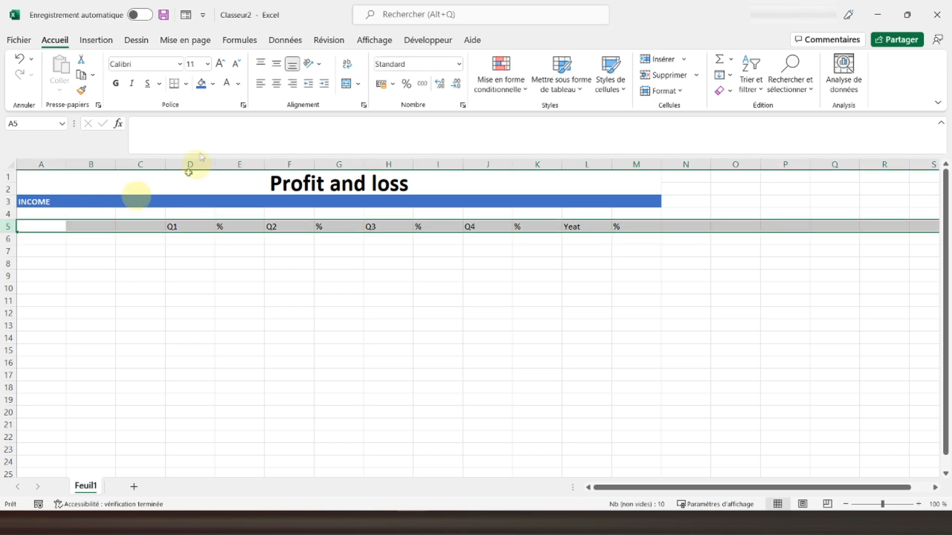
left_click(276, 83)
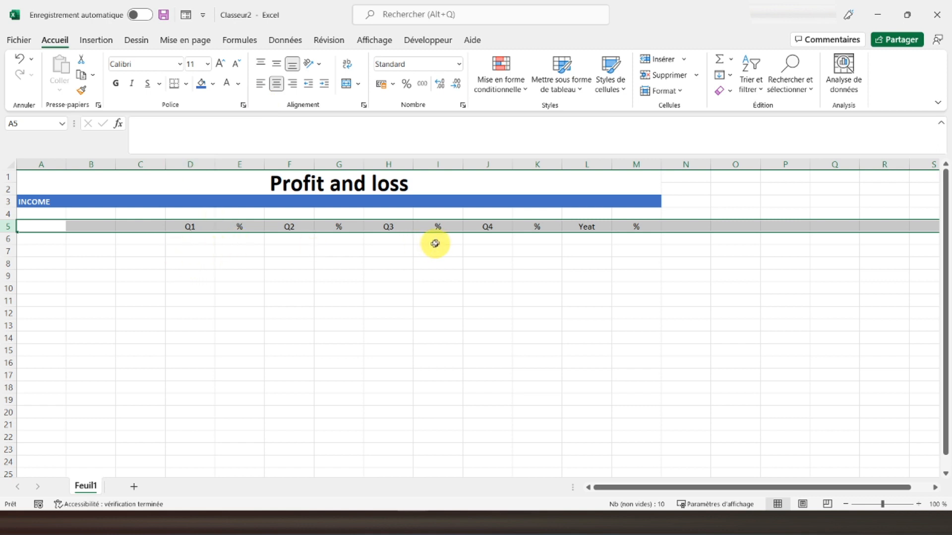
left_click(565, 226)
left_click(287, 126)
key("BackSpace")
type("r")
key("Return")
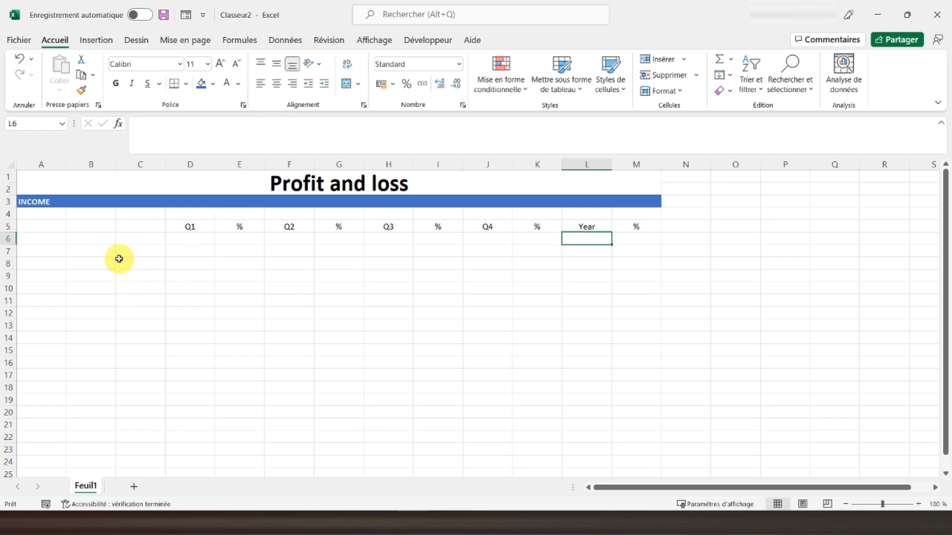
Enter the subheading "Sales revenue" in cell A7
left_click(48, 252)
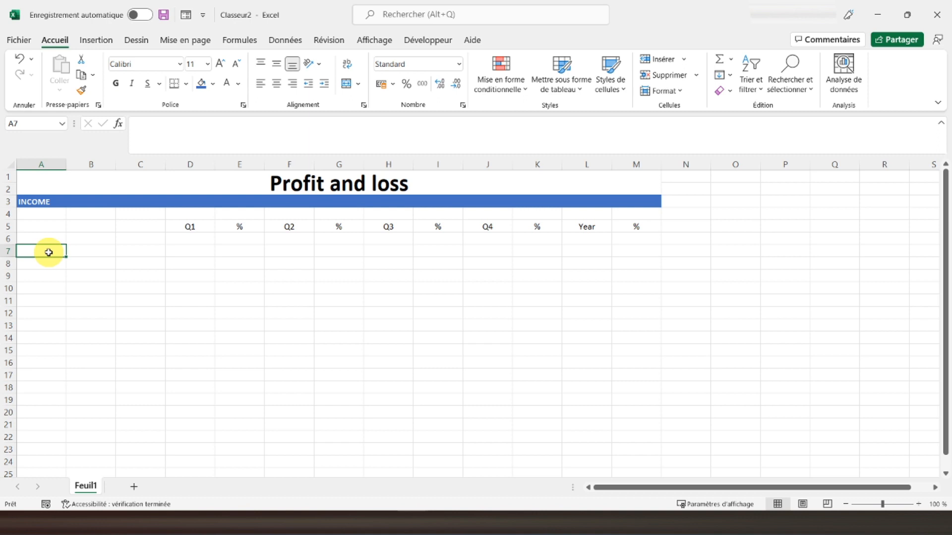
type("Sales revenue")
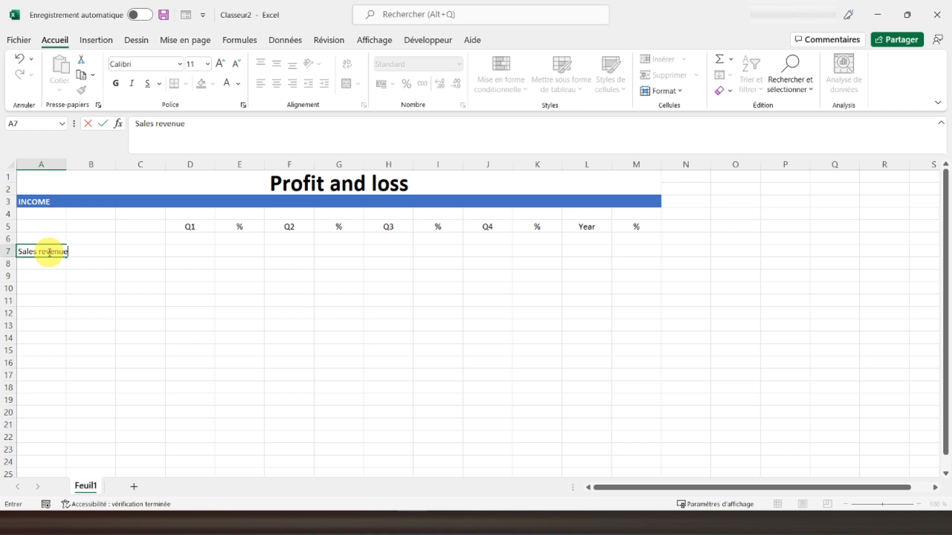
key("ctrl+Return")
Format the Sales revenue row A7:M7 with a grey fill and bold text
left_click_drag(48, 251, 633, 250)
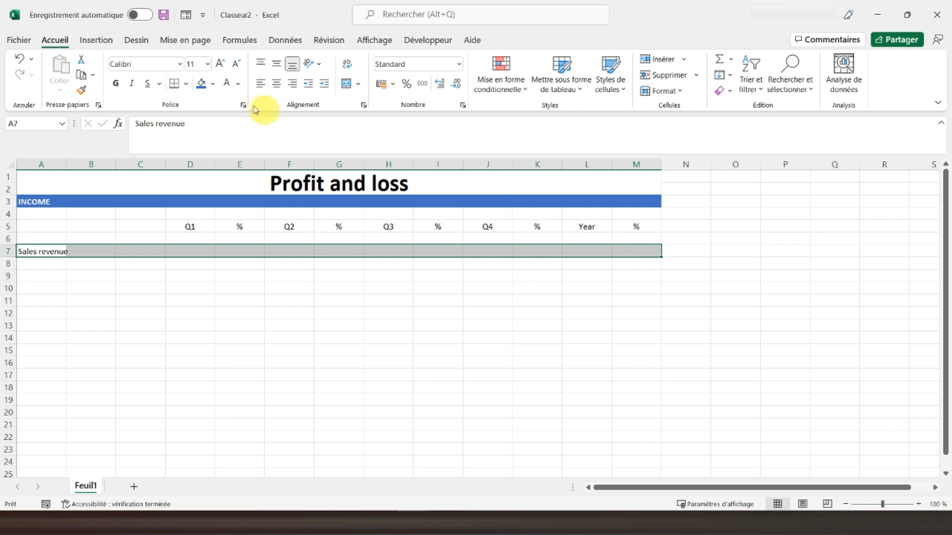
left_click(212, 83)
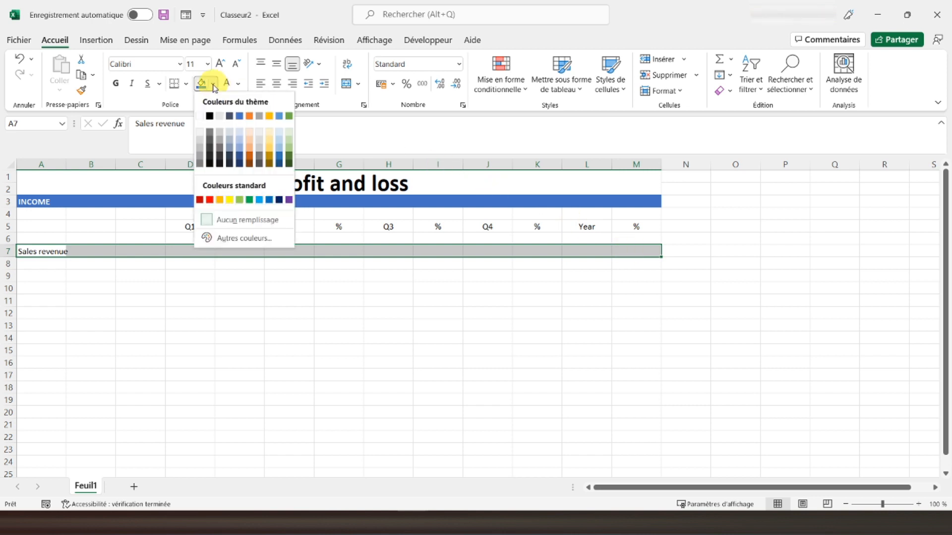
left_click(220, 141)
left_click(116, 84)
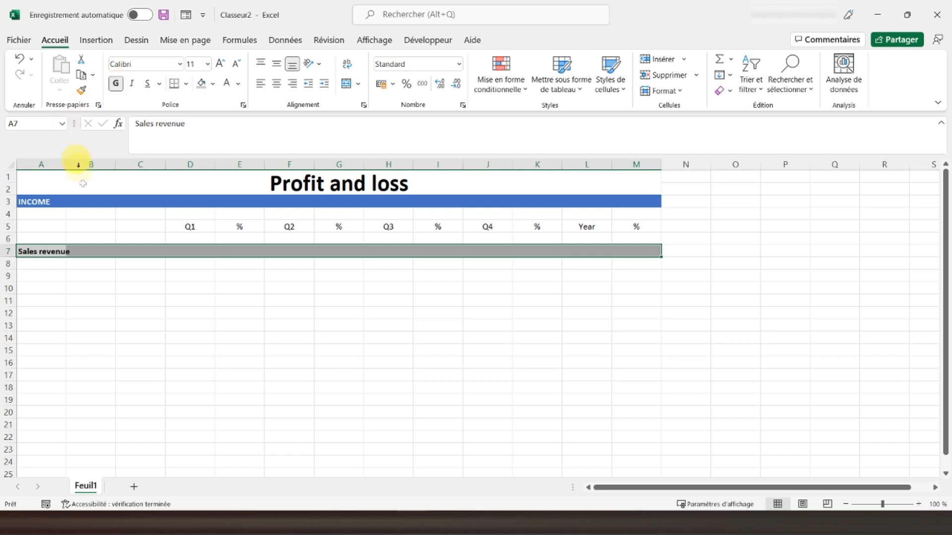
left_click(40, 253)
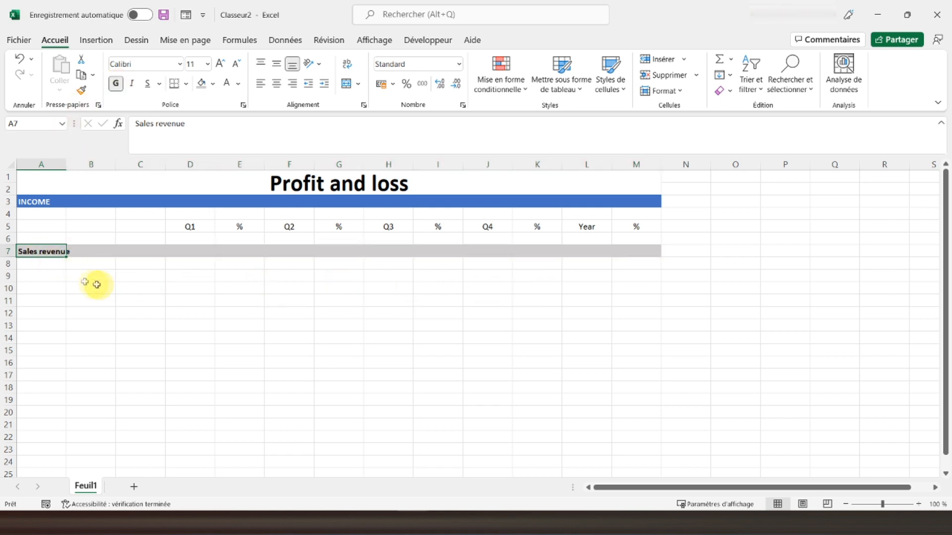
Narrow column A to a slim indent and enter "Product 1/Service 1" in cell B9
left_click(46, 276)
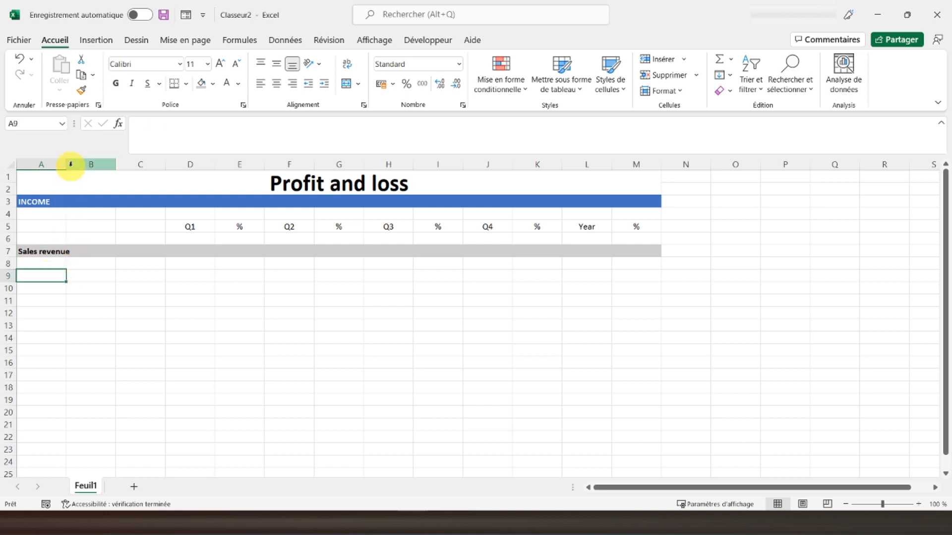
left_click_drag(66, 164, 31, 162)
left_click(49, 274)
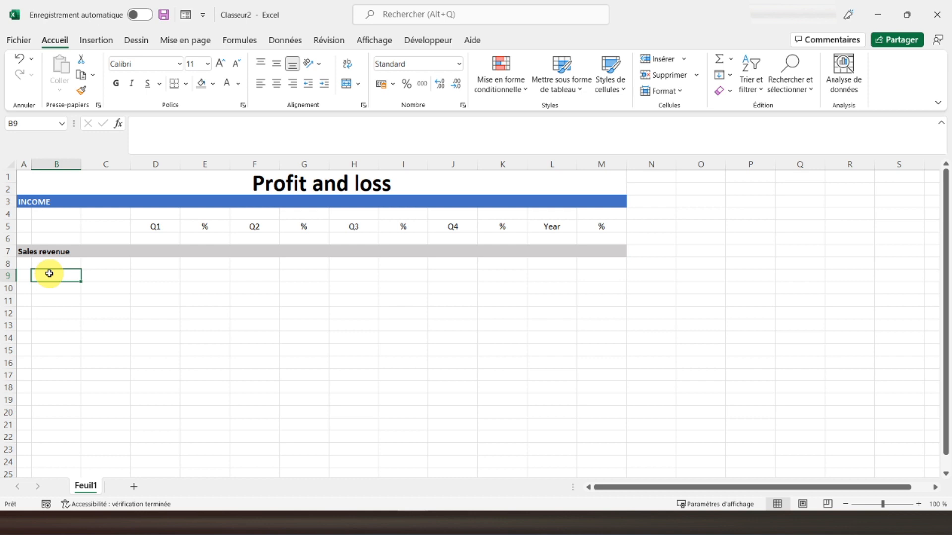
type("P")
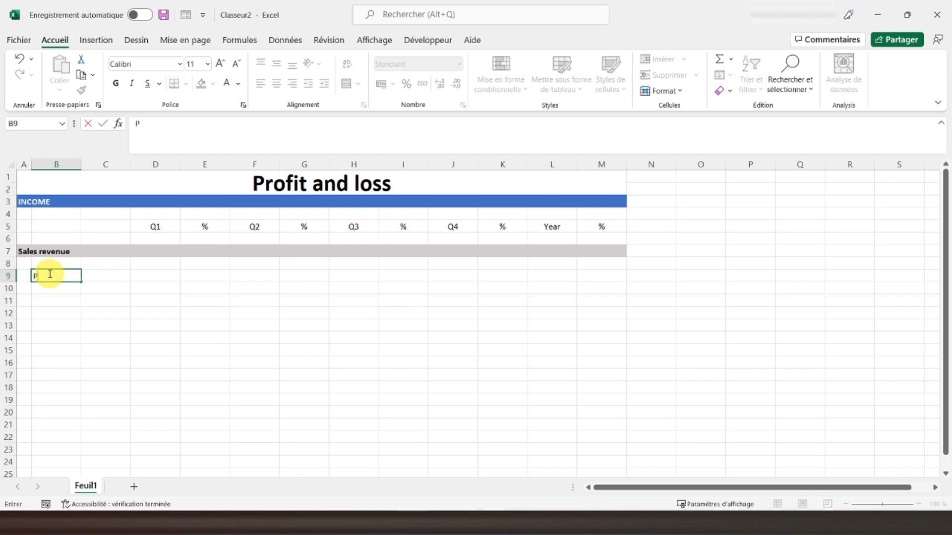
type("roduct 1/Service 1")
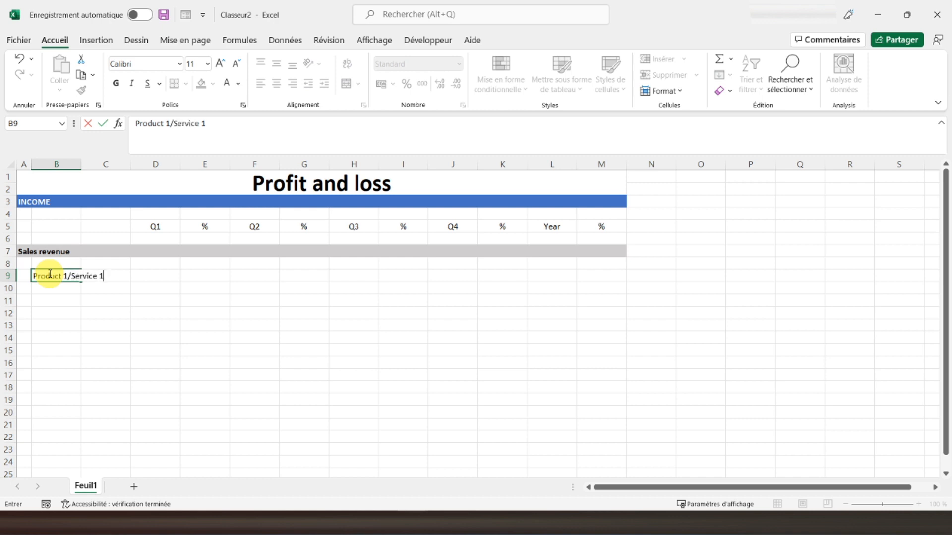
key("Return")
Fill the B9 label down to B12 and change the product numbers in B10:B12 to 2, 3 and 4
left_click(49, 274)
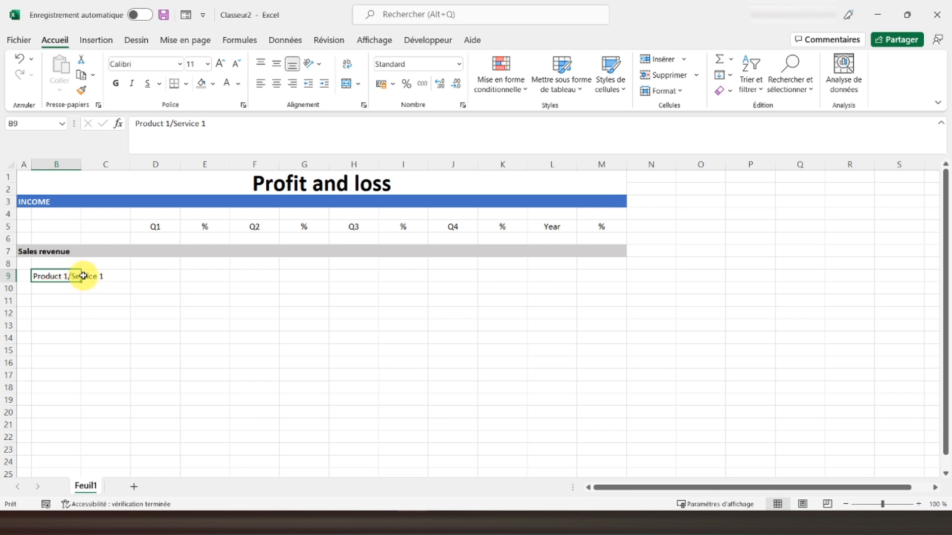
left_click_drag(82, 280, 72, 311)
left_click(46, 287)
left_click(171, 125)
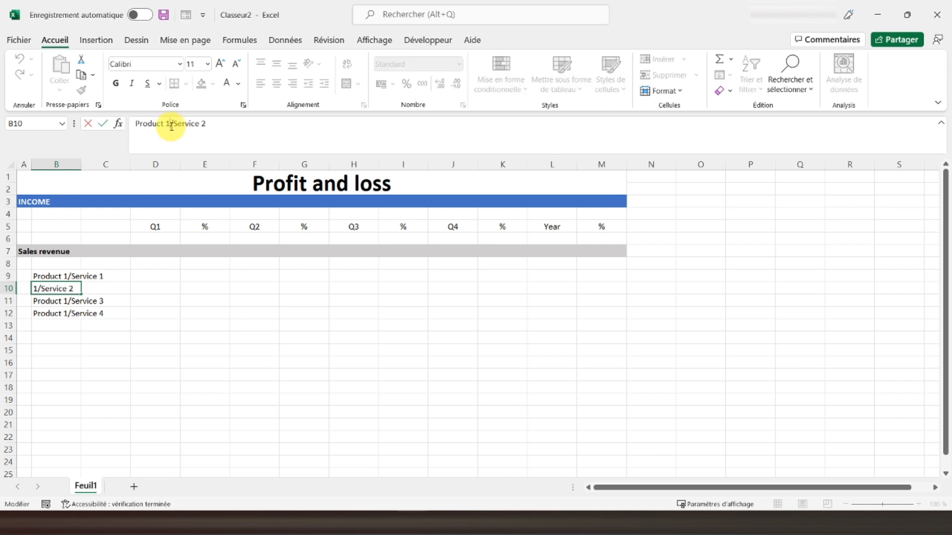
key("BackSpace")
key("Return")
left_click(171, 126)
type("3")
key("Return")
left_click(171, 126)
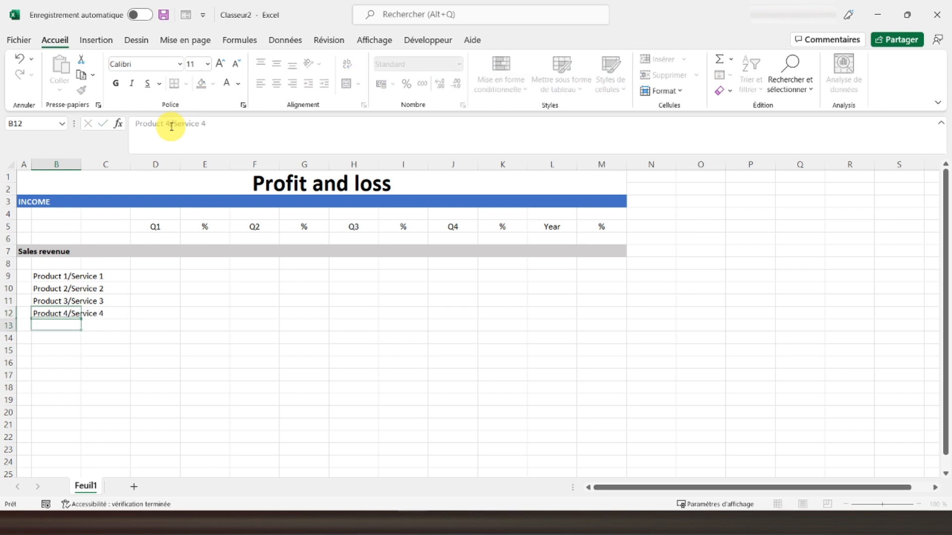
type("4")
key("Return")
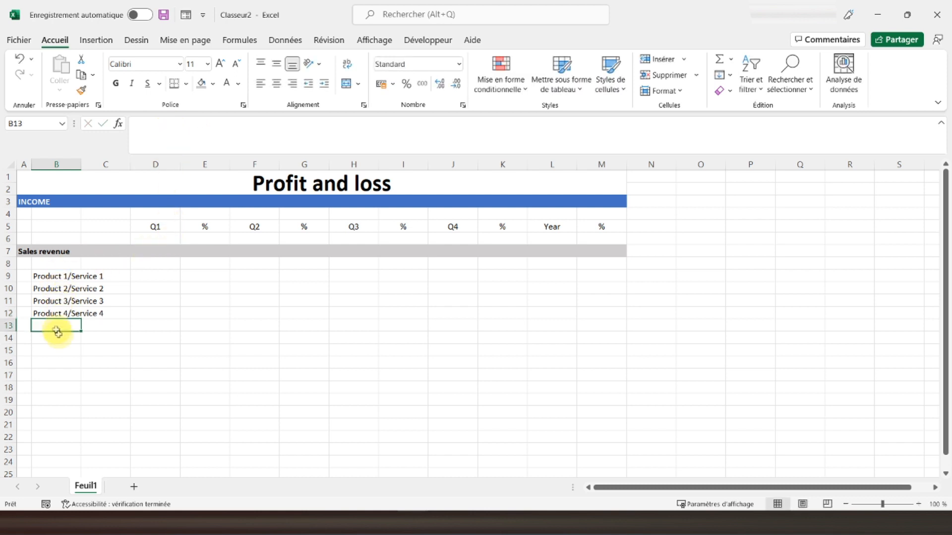
Widen column B to fit the product labels and apply outside borders around B9:B12
left_click_drag(82, 168, 110, 168)
left_click_drag(70, 277, 73, 310)
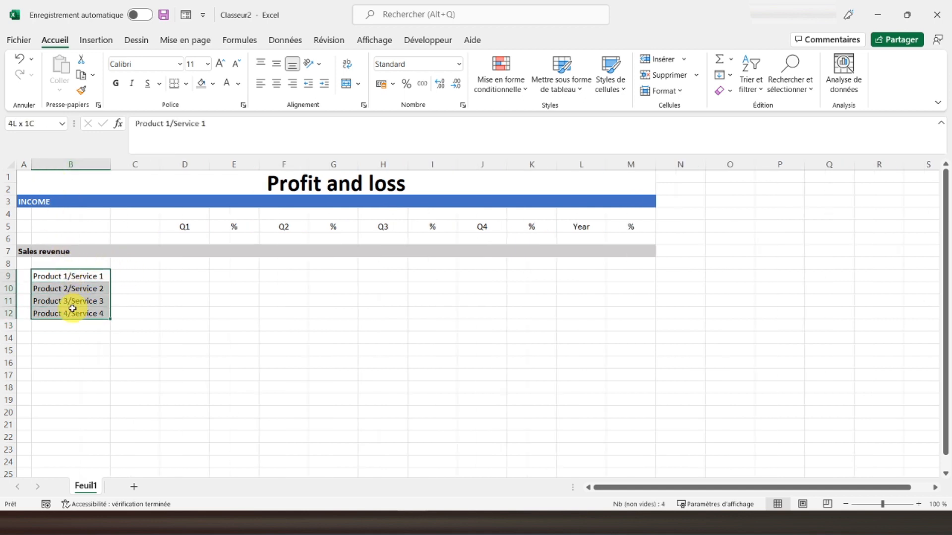
left_click(186, 84)
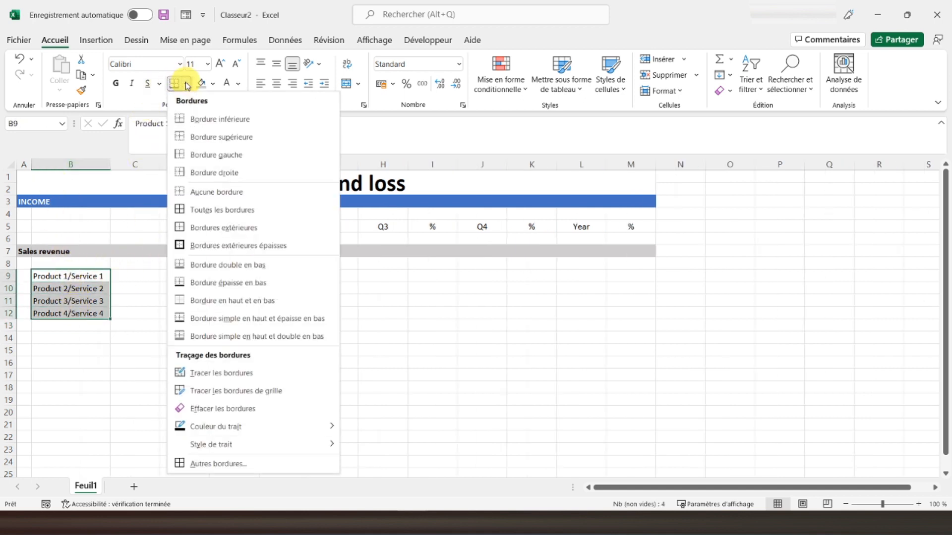
left_click(209, 226)
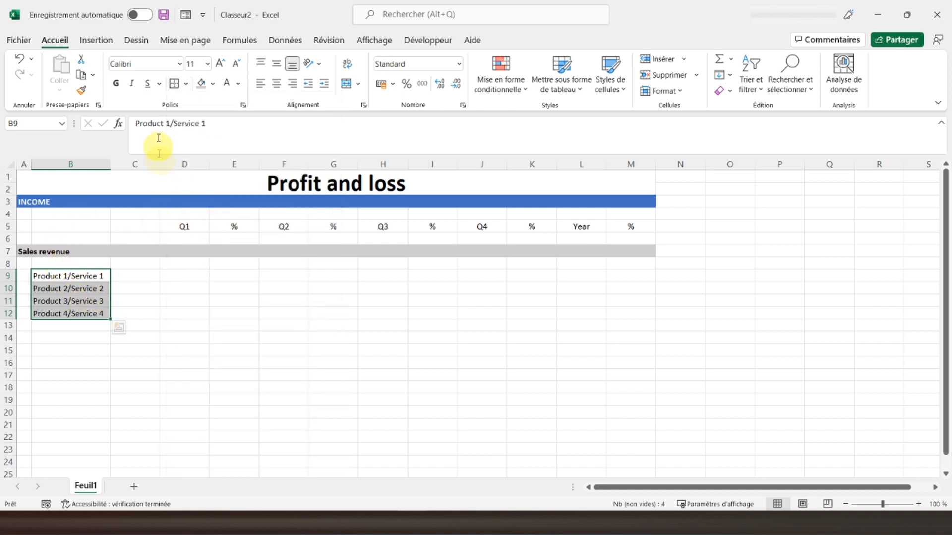
Add dotted horizontal border lines between the product rows inside B9:B12
left_click(186, 84)
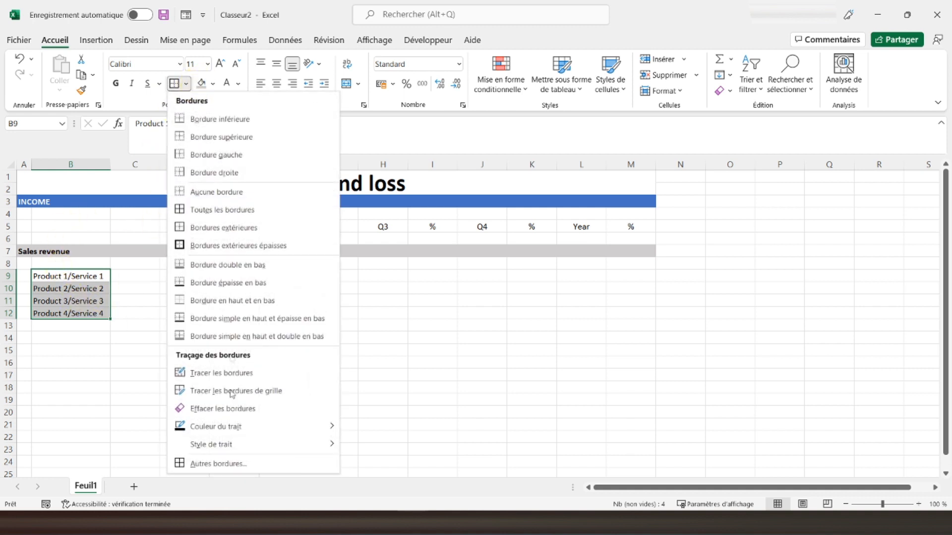
left_click(227, 463)
left_click(642, 138)
left_click(763, 197)
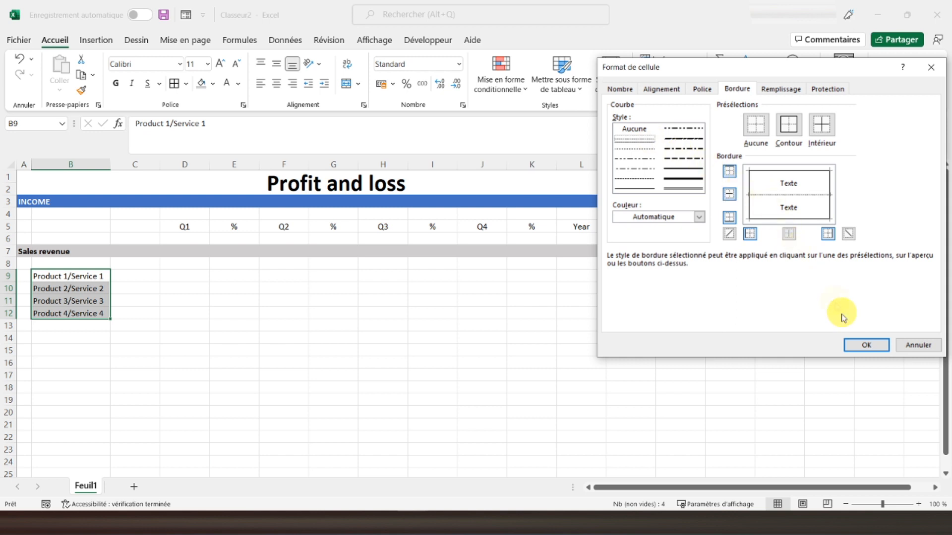
left_click(866, 344)
left_click(149, 300)
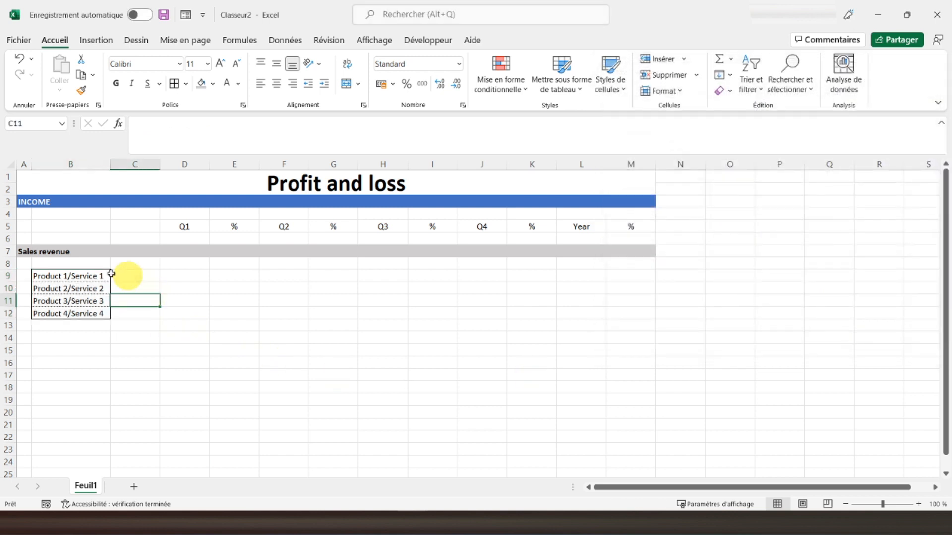
Try to copy the format of column A to column C with Format Painter
left_click(185, 276)
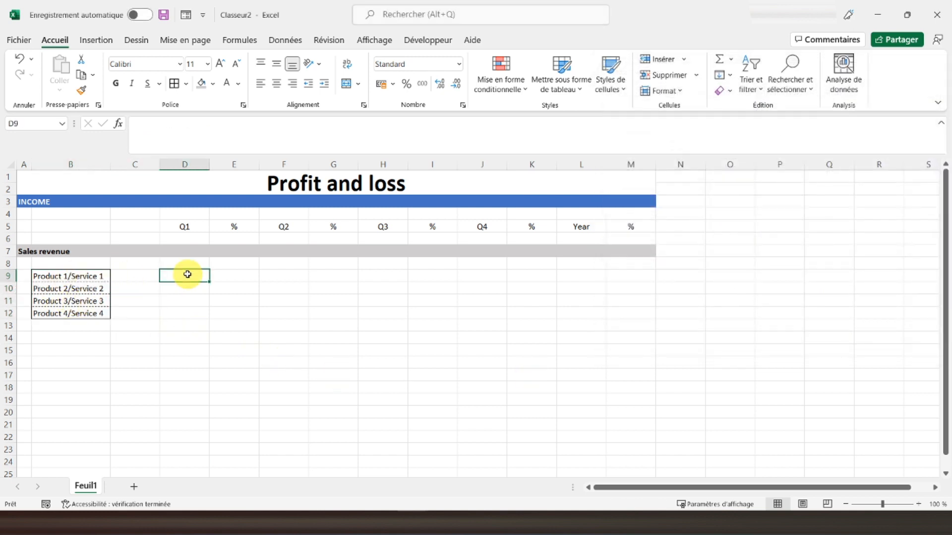
left_click(26, 167)
left_click(81, 91)
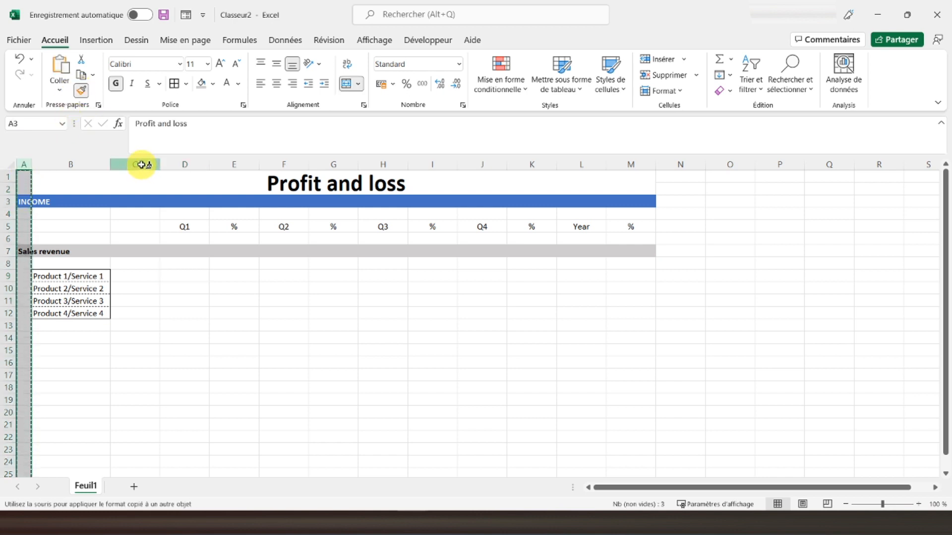
left_click(142, 165)
left_click(496, 295)
left_click(120, 274)
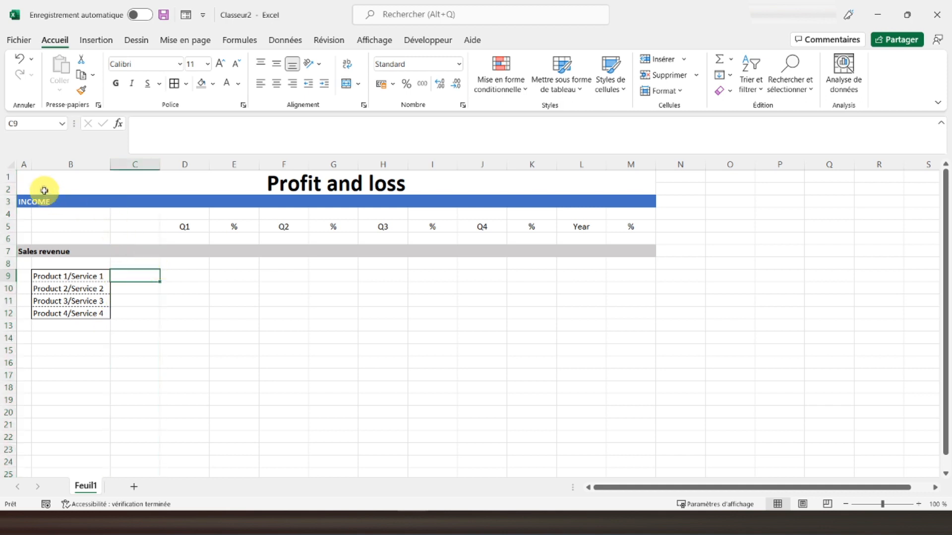
Unmerge the "Profit and loss" title cells and copy the format and width of column A to column C
left_click(180, 188)
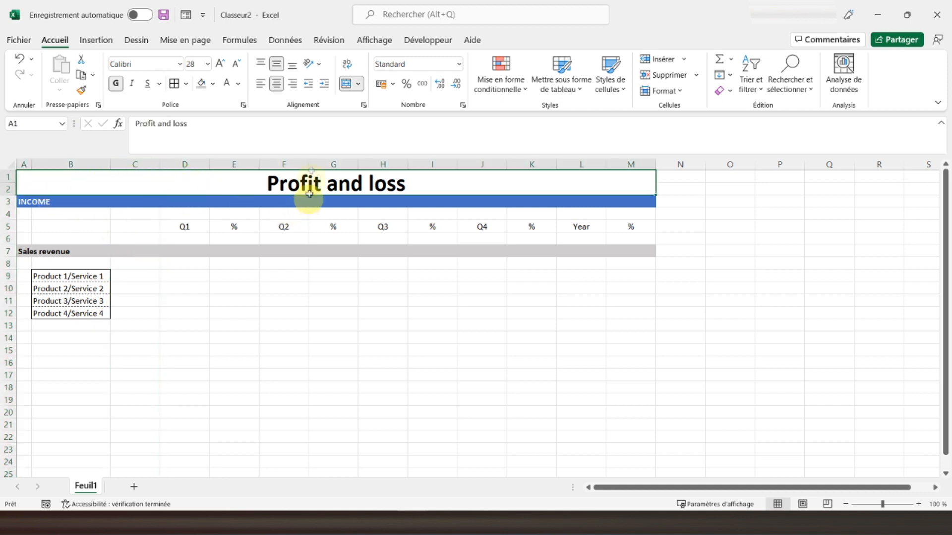
left_click(346, 86)
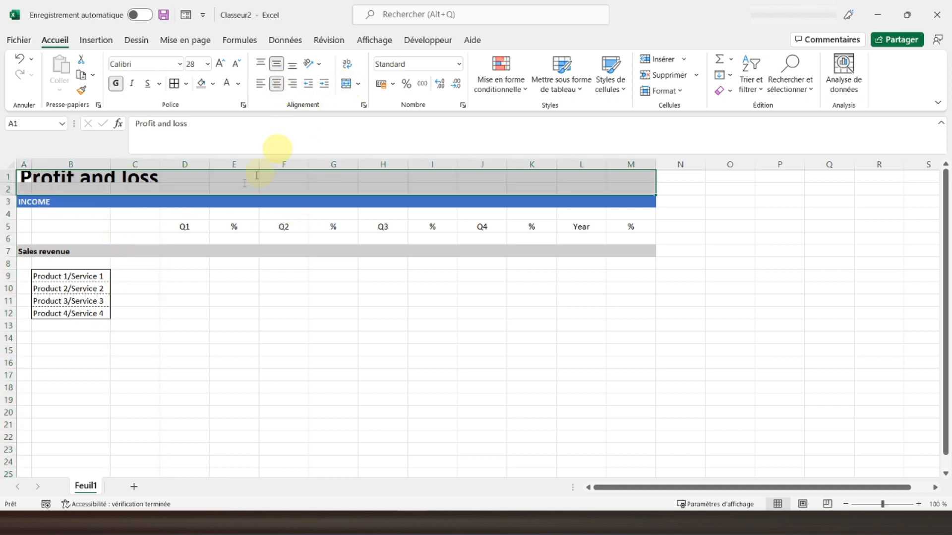
left_click(25, 166)
left_click(82, 90)
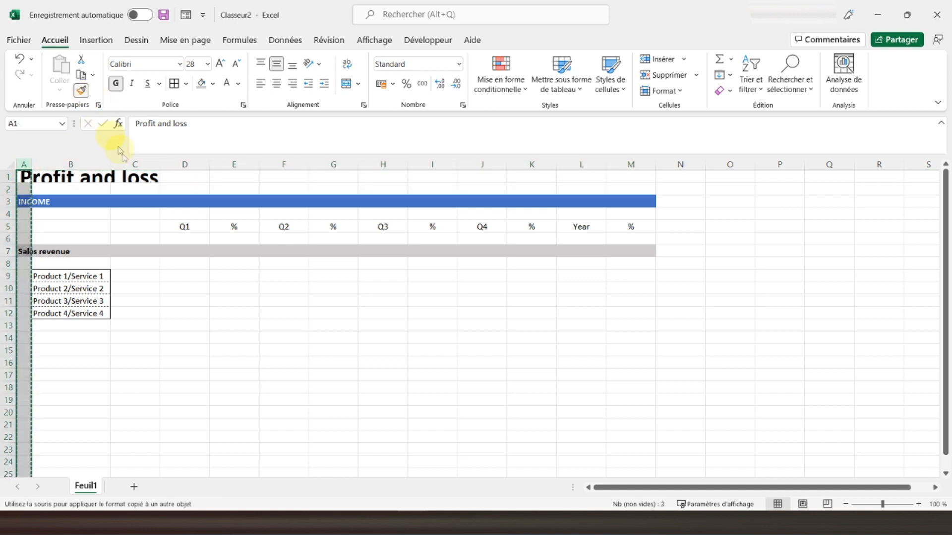
left_click(135, 166)
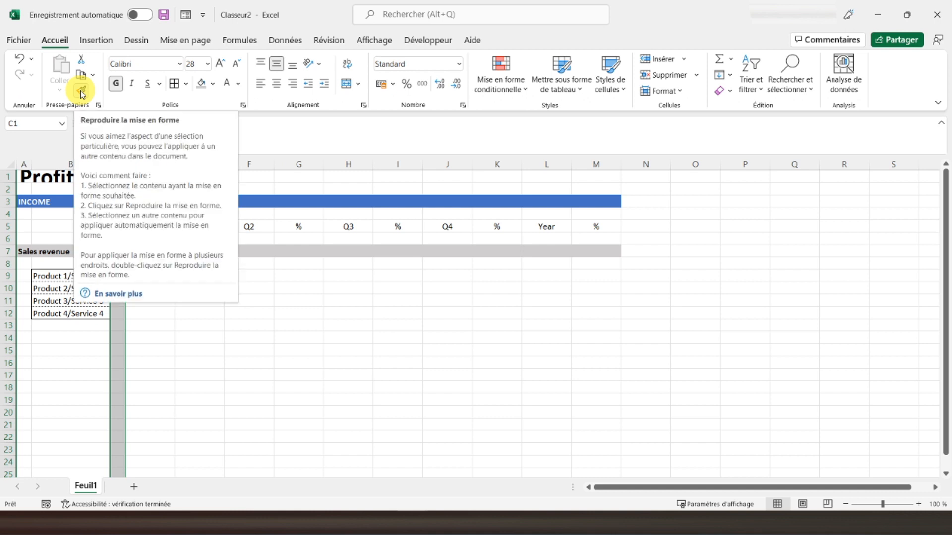
left_click(446, 289)
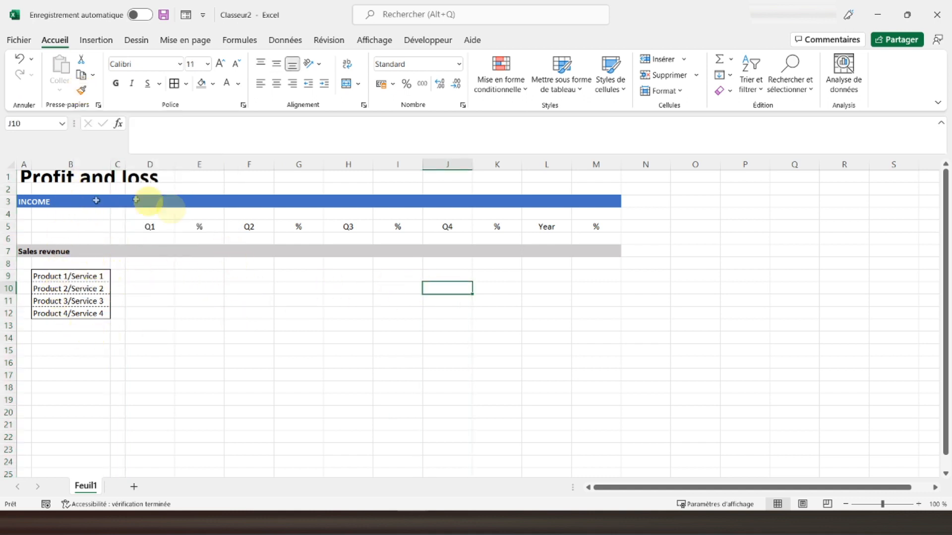
Merge and center the "Profit and loss" title across A1:M2 again
left_click_drag(34, 177, 589, 192)
left_click(346, 84)
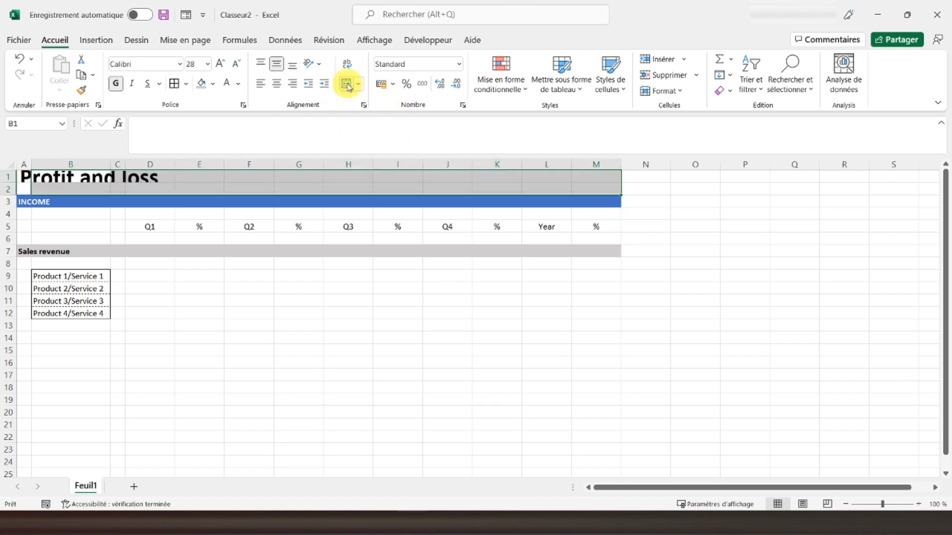
left_click(95, 201)
left_click_drag(24, 175, 588, 185)
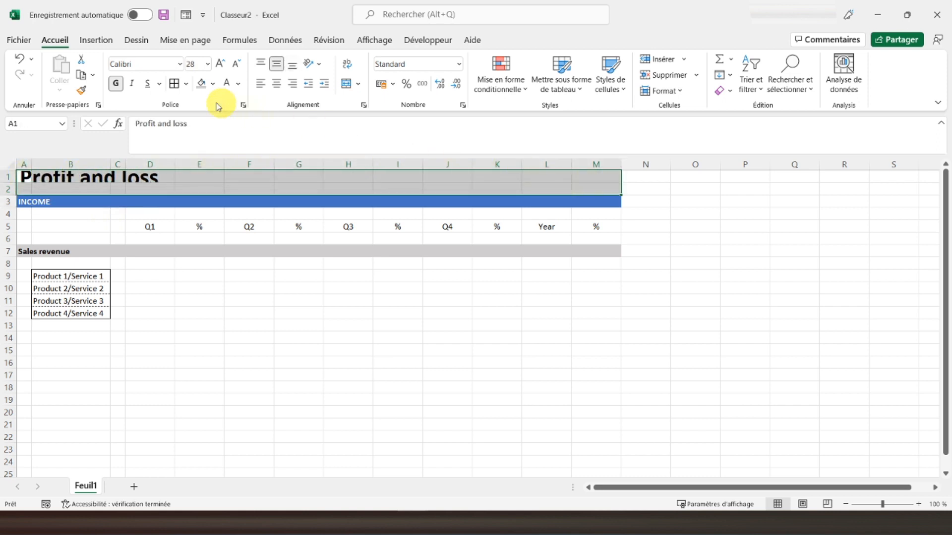
left_click(346, 85)
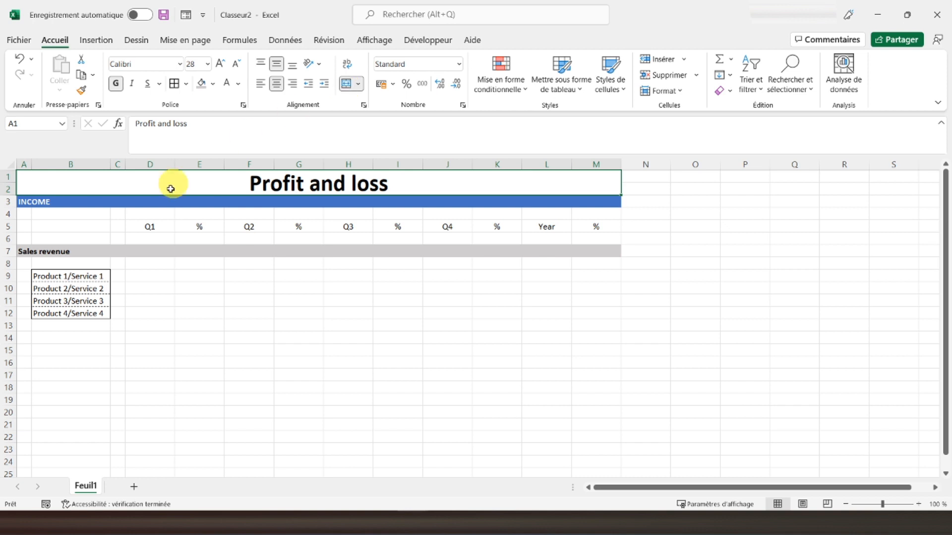
left_click(53, 237)
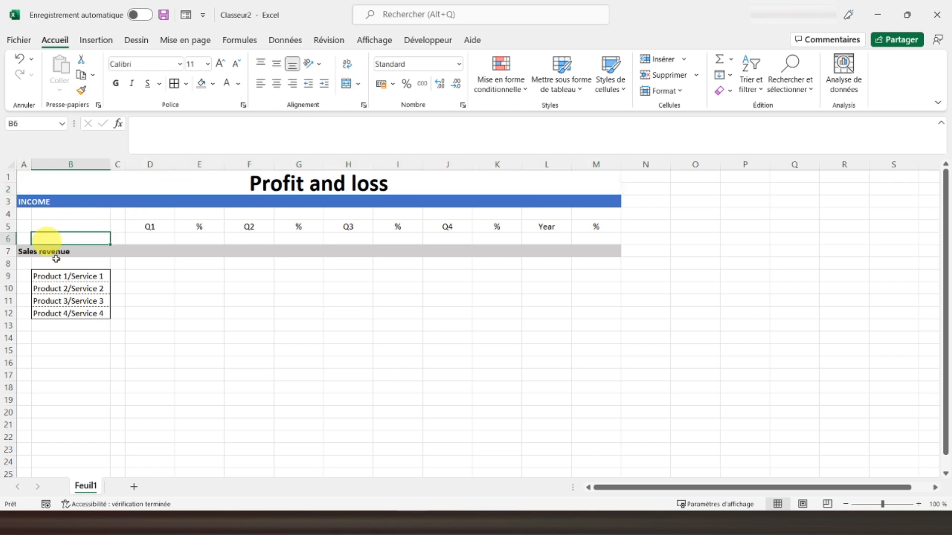
Copy the border format of the product cells B9:B12 to the Q1 cells D9:D12 with Format Painter
left_click(149, 277)
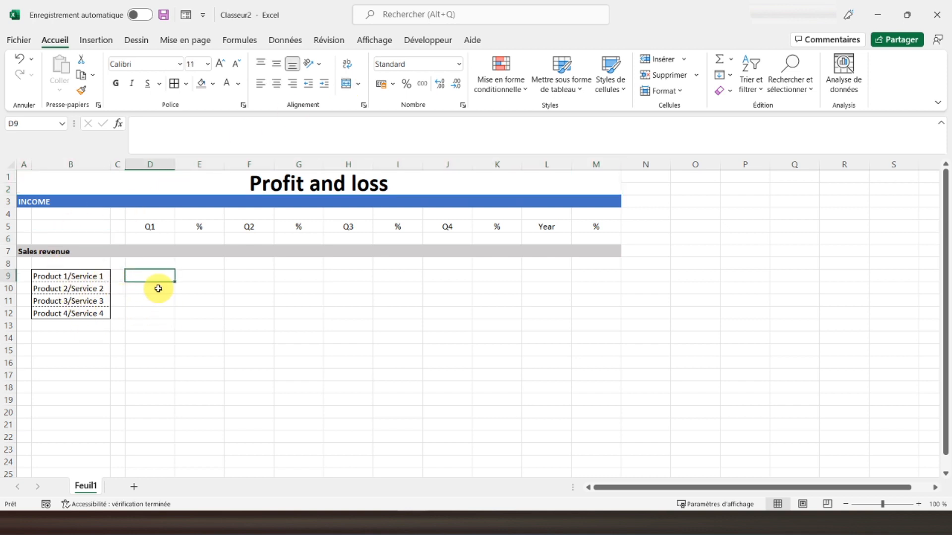
left_click_drag(72, 276, 72, 313)
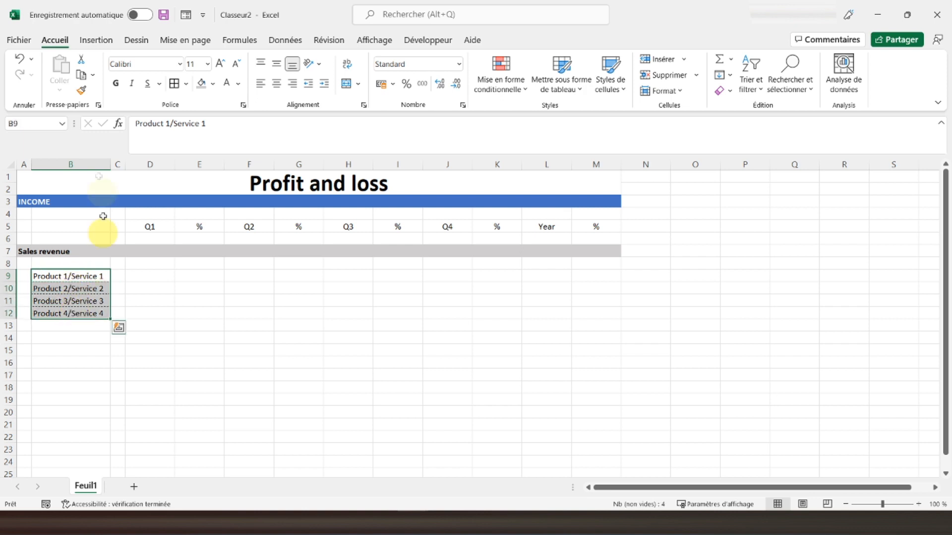
left_click(81, 90)
left_click_drag(145, 274, 148, 315)
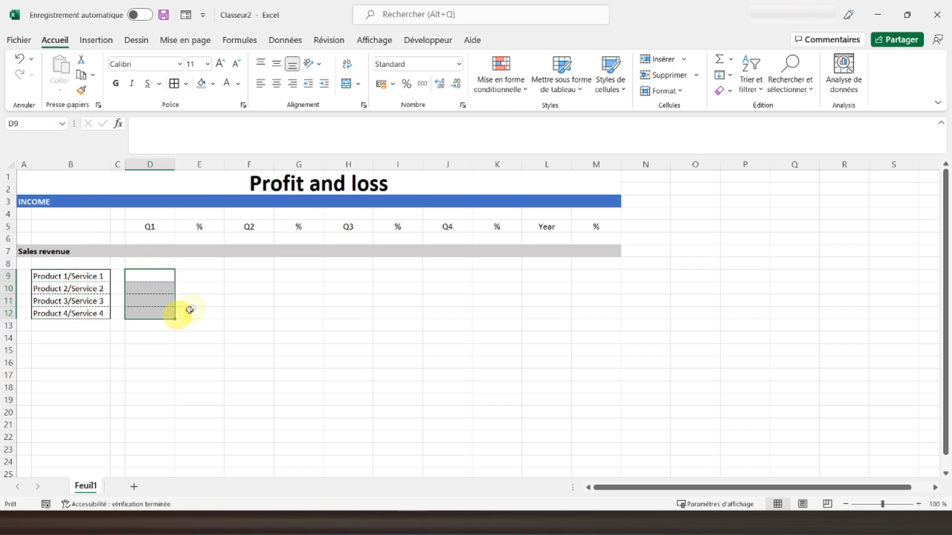
Copy the border format of D9:D12 to F9:F12, H9:H12 and J9:J12 with Format Painter
left_click(82, 91)
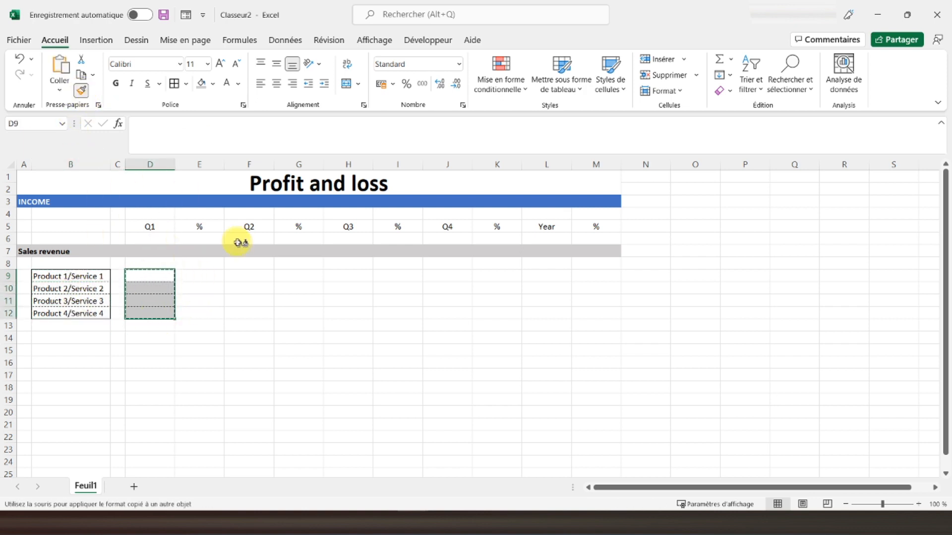
left_click_drag(246, 274, 248, 314)
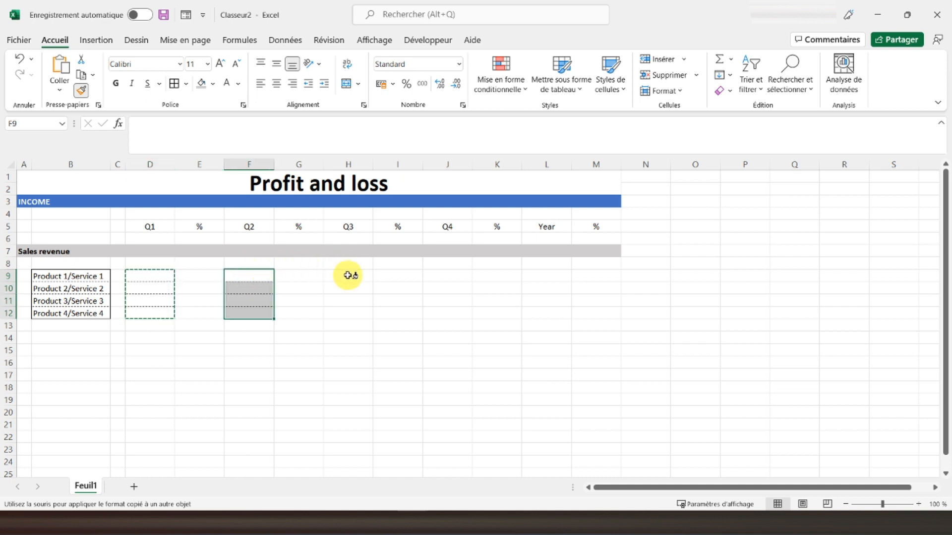
left_click_drag(346, 273, 348, 313)
left_click_drag(441, 276, 446, 314)
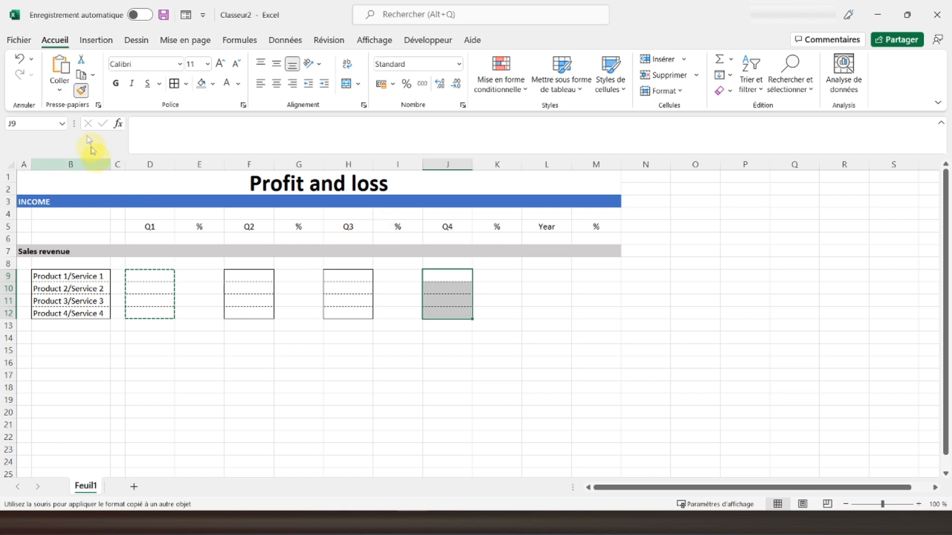
left_click(81, 92)
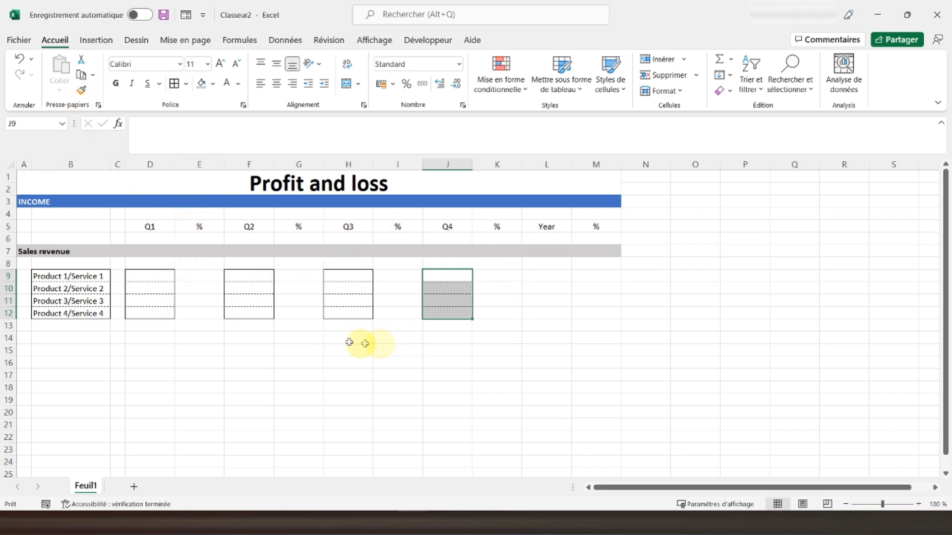
left_click(153, 274)
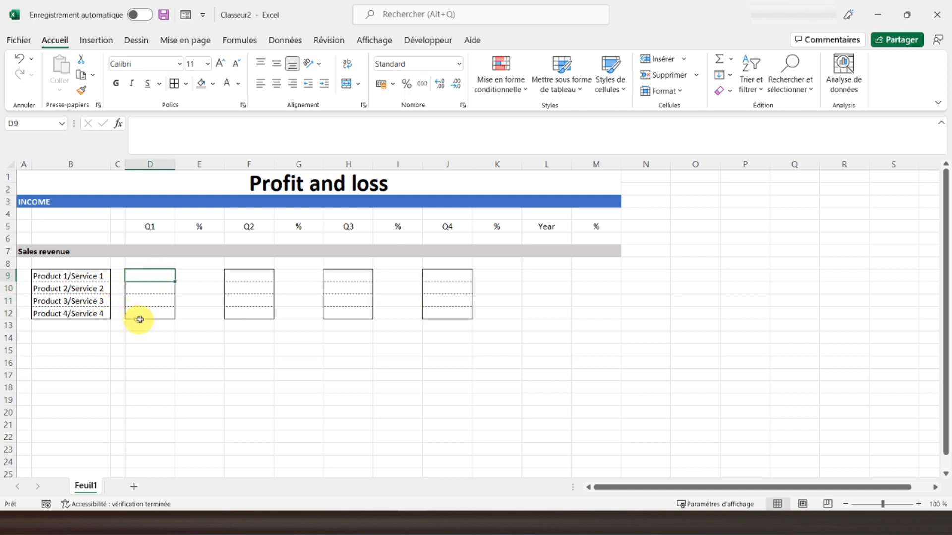
Enter "Total Sales revenue" in A14 and copy the format of the Sales revenue row 7 to row 14
left_click(27, 340)
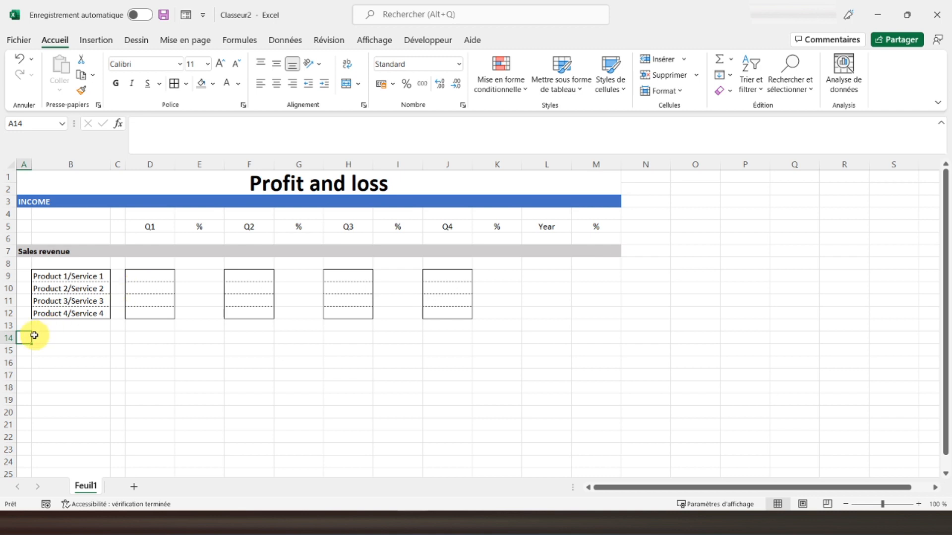
type("Total Sales revenue")
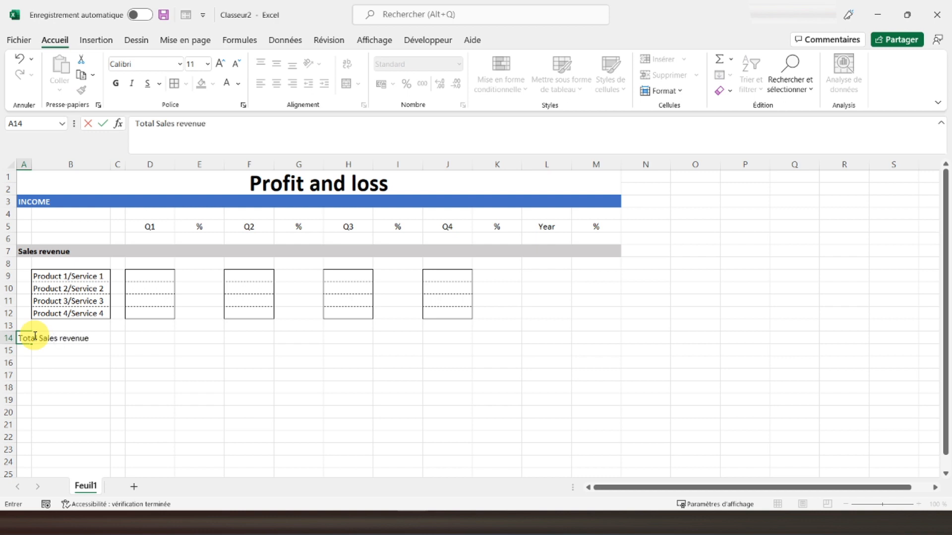
key("Return")
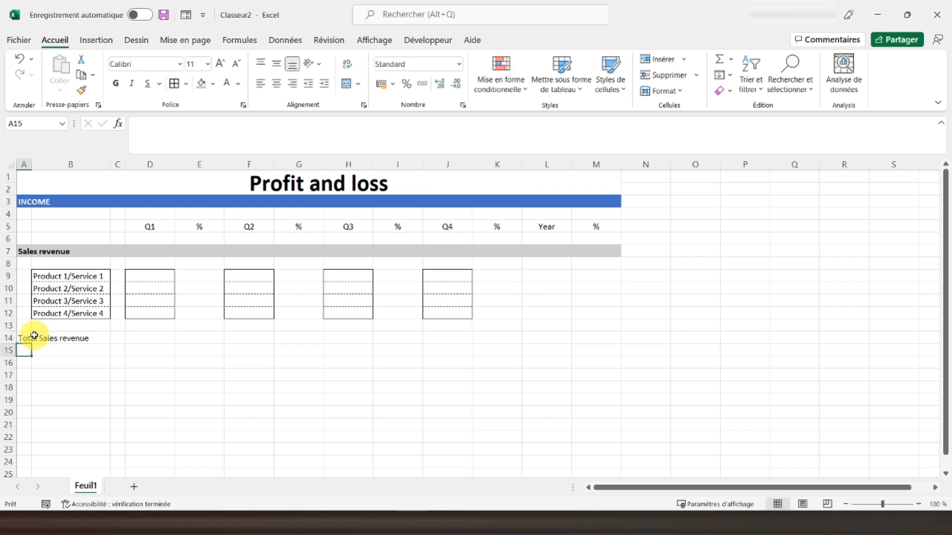
left_click(11, 251)
left_click(81, 89)
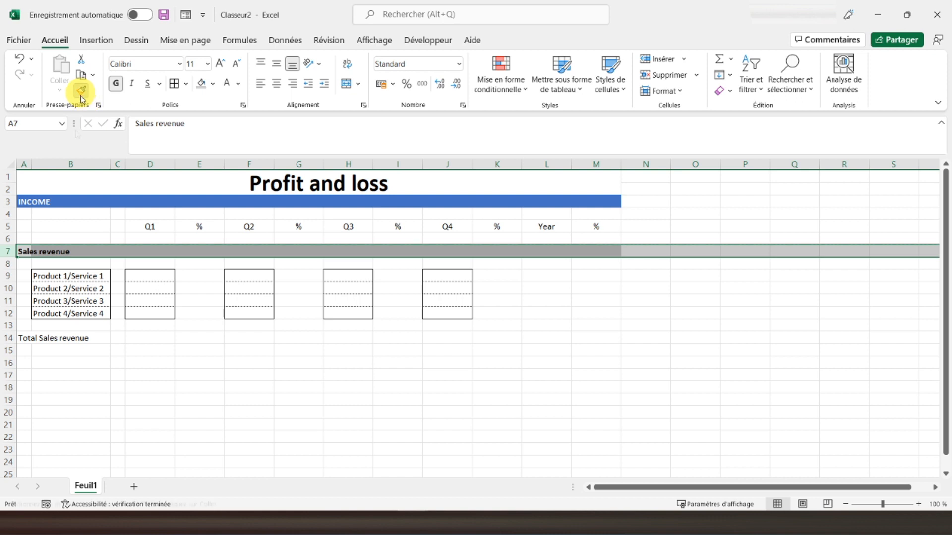
left_click(9, 337)
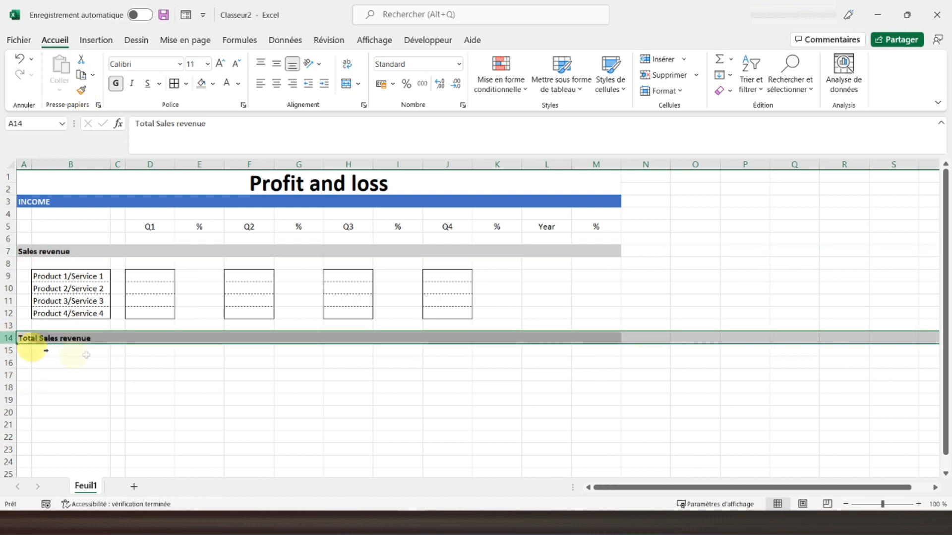
Sum the Q1 product revenues D9:D12 in D14
left_click(144, 342)
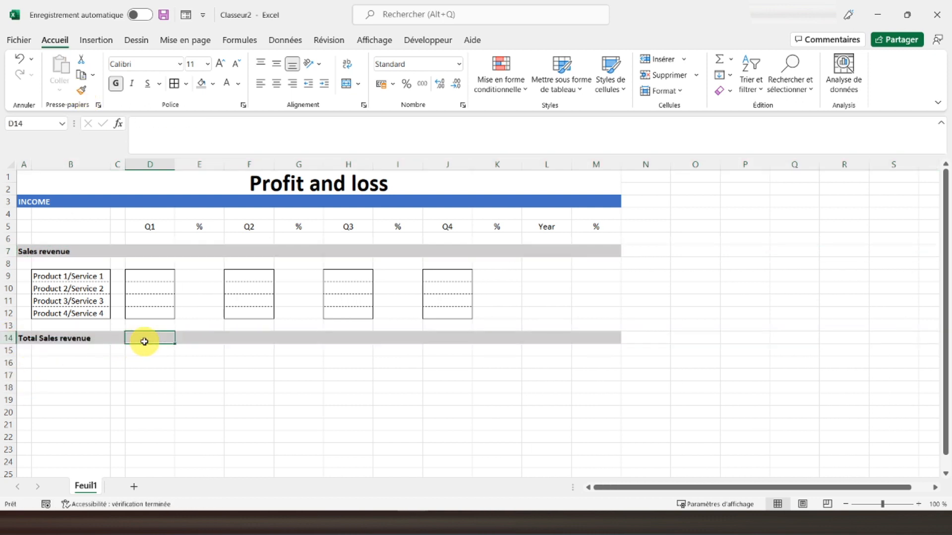
left_click(717, 58)
left_click_drag(139, 275, 149, 313)
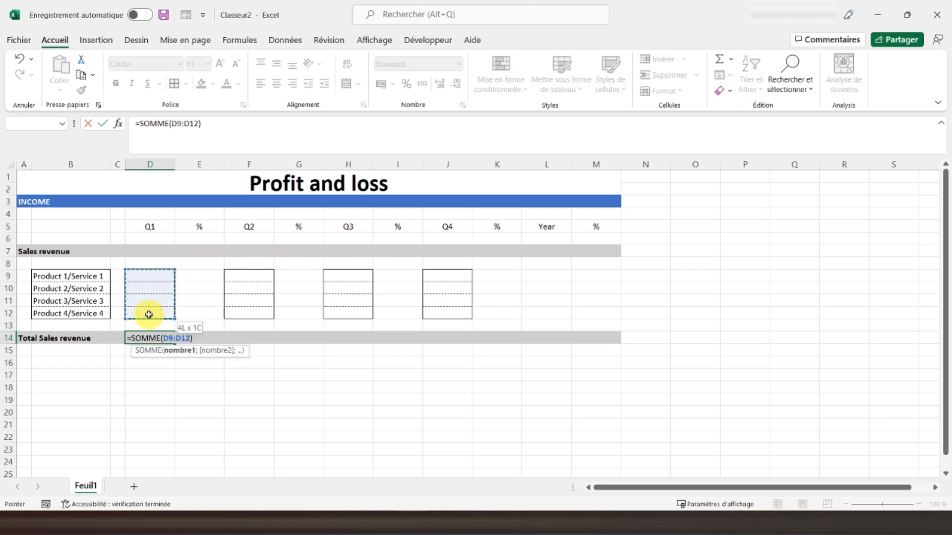
key("Return")
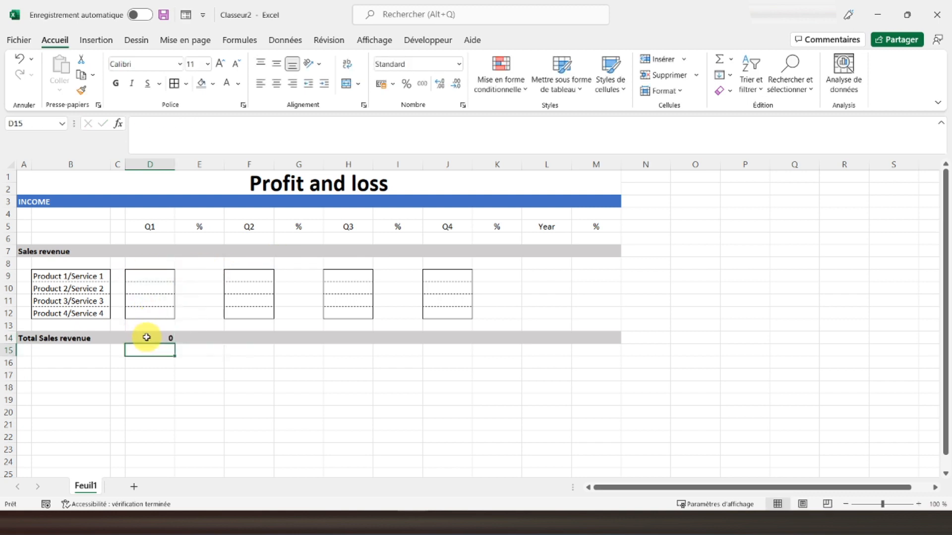
Copy the sum in D14 and paste only its formula into F14, H14, J14 and L14
right_click(146, 337)
left_click(191, 182)
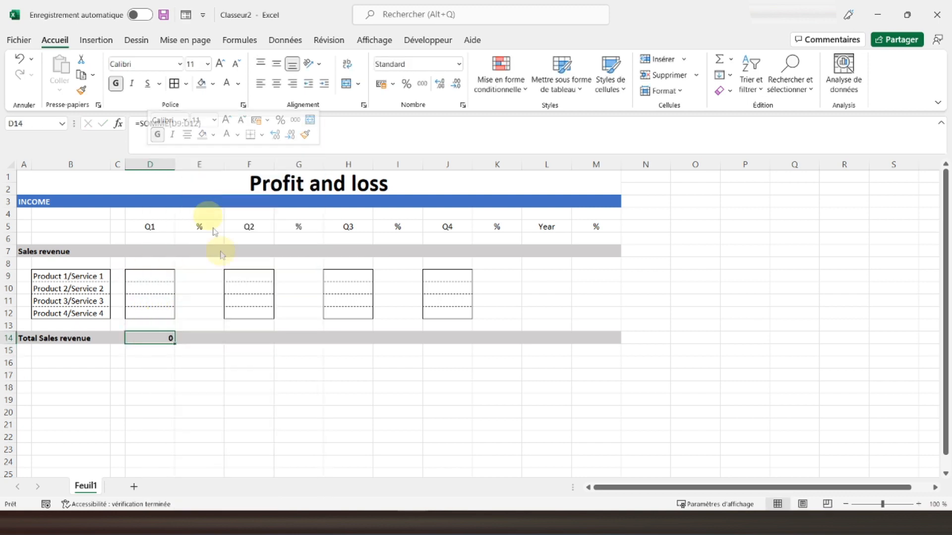
left_click(245, 336)
left_click(342, 336, "ctrl")
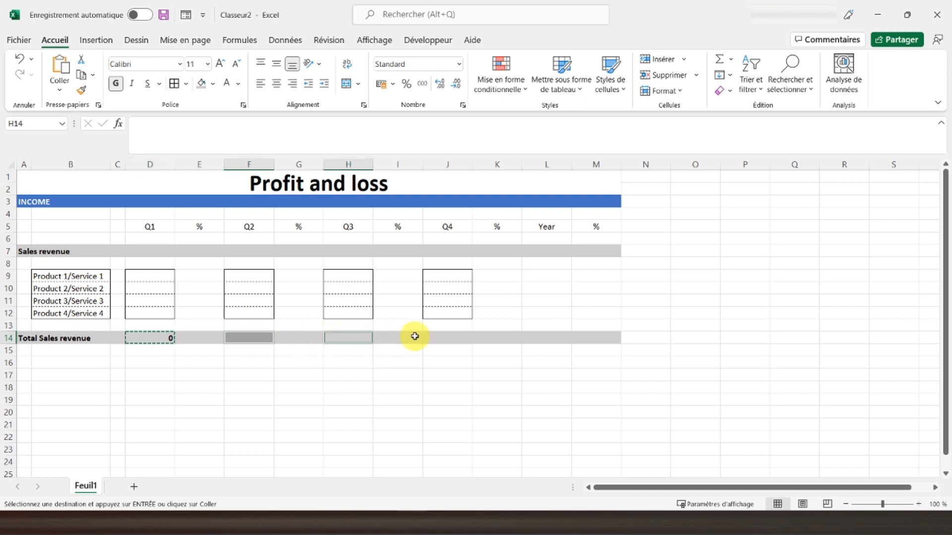
left_click(432, 336, "ctrl")
left_click(538, 337, "ctrl")
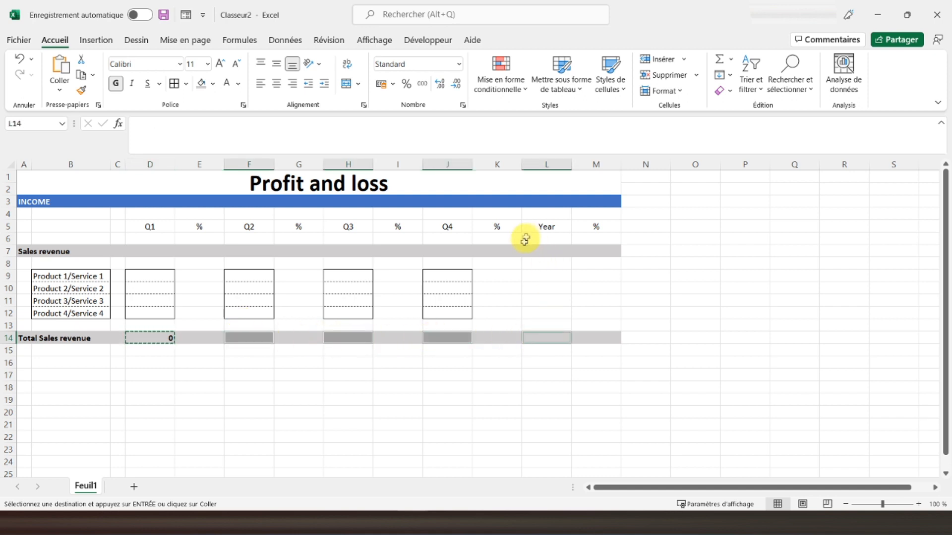
right_click(541, 337)
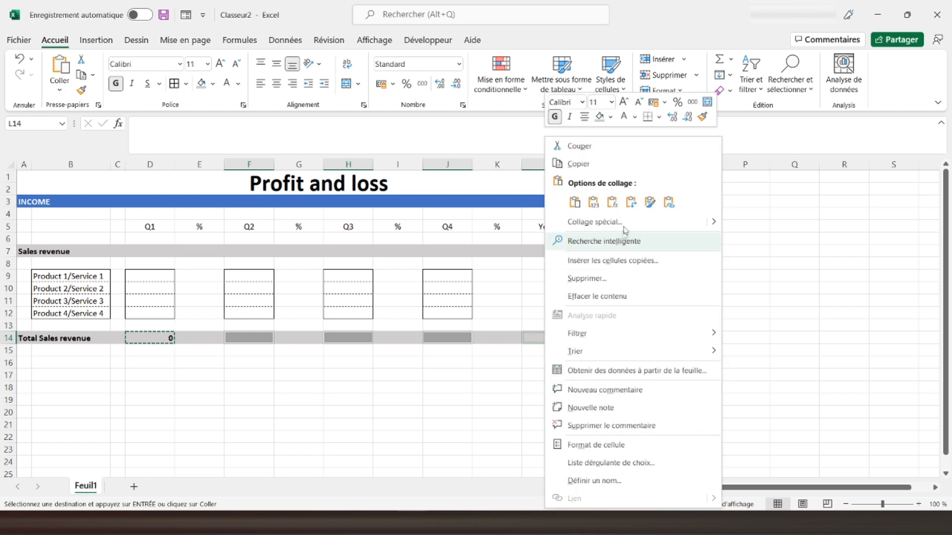
left_click(612, 203)
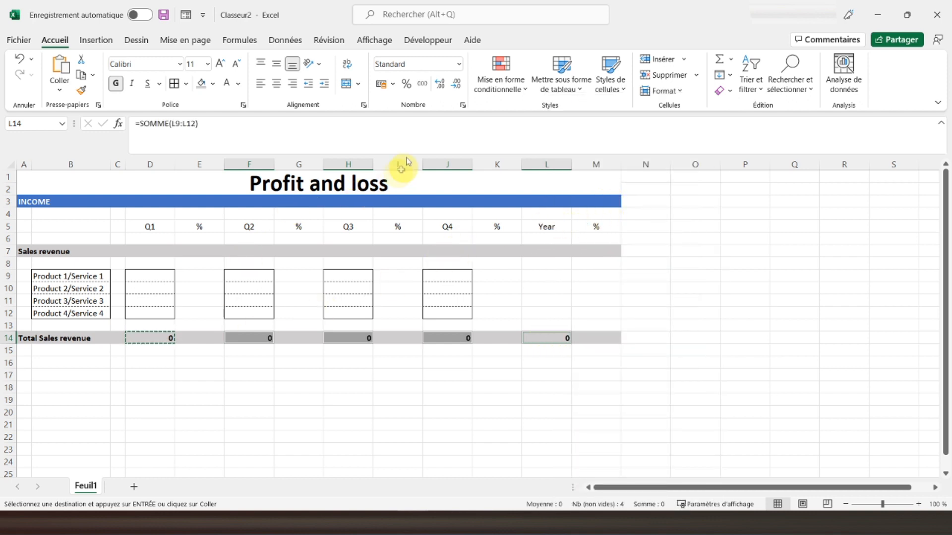
Apply the euro accounting number format to the totals in D14, F14, H14, J14 and L14
left_click(384, 87)
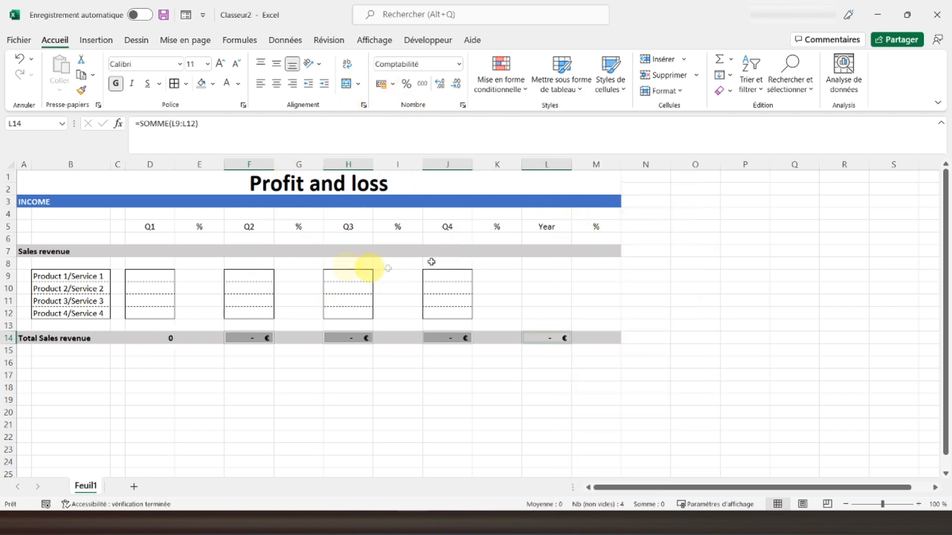
left_click(146, 338)
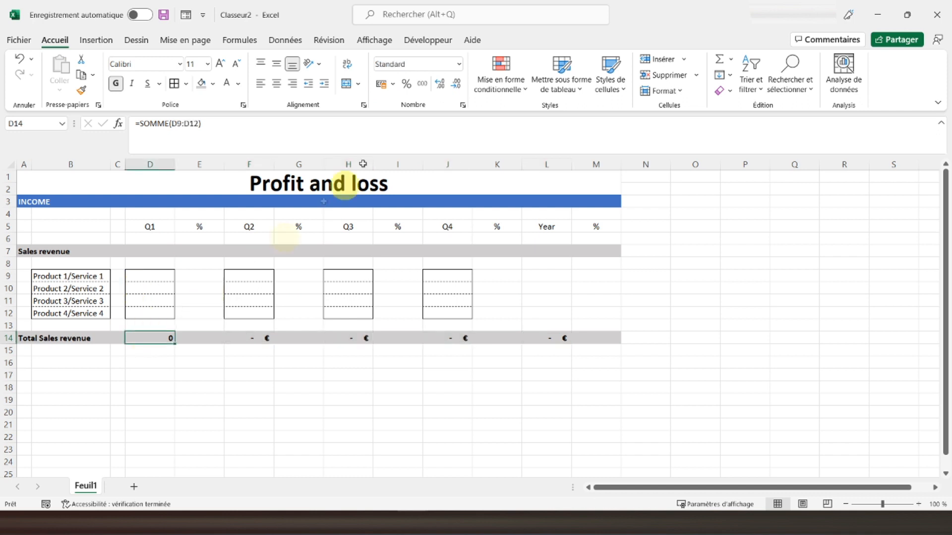
left_click(384, 86)
Enter 500 as the Q1 revenue of Product 1/Service 1 in D9
left_click(149, 277)
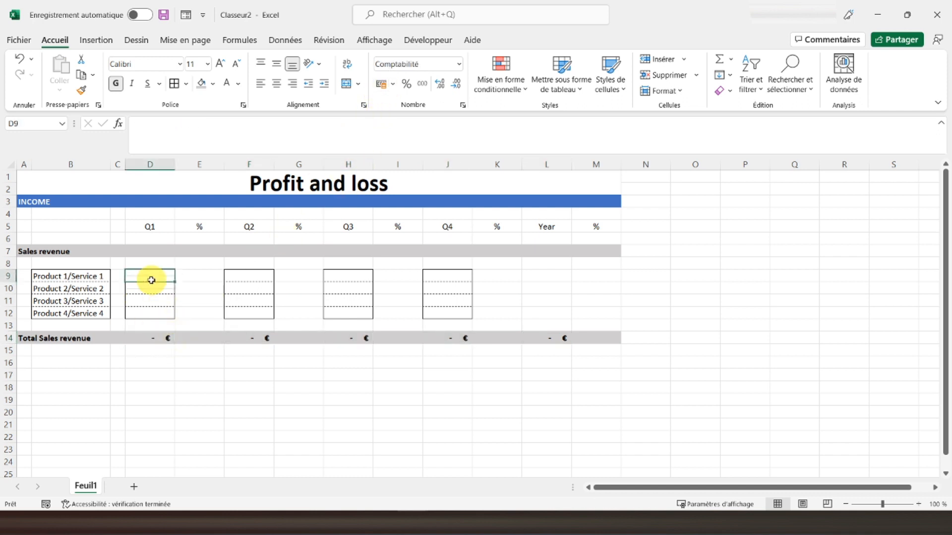
left_click(194, 276)
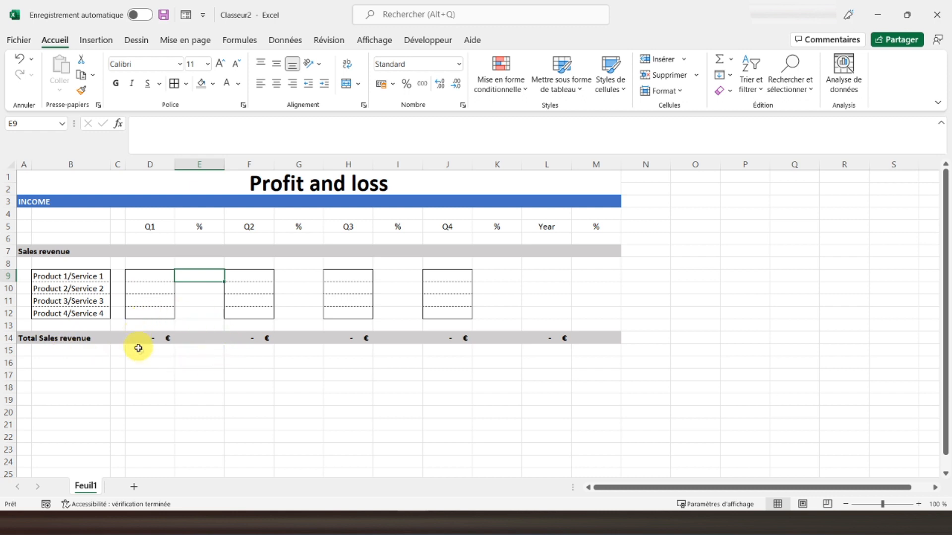
left_click(139, 279)
type("500")
key("Return")
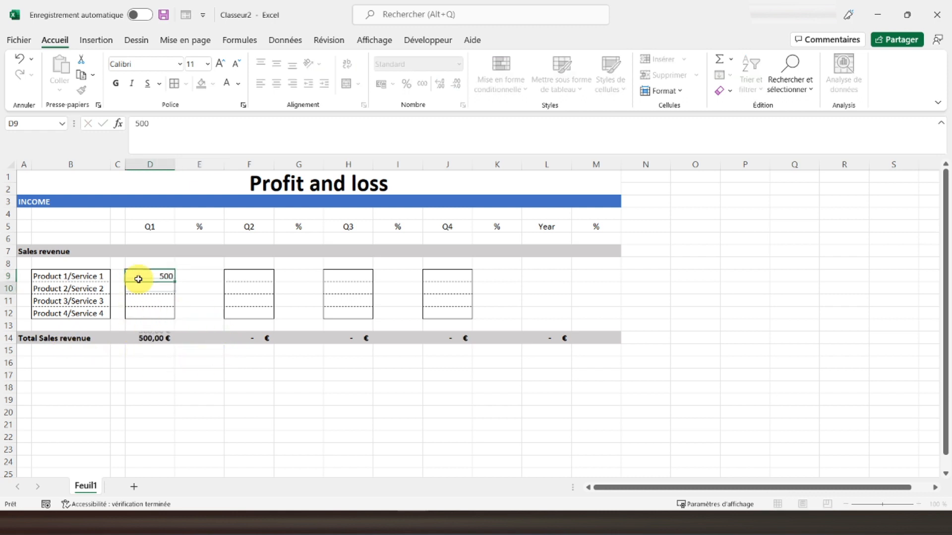
Apply the euro accounting number format to the product revenue cells D9:D12, F9:F12, H9:H12 and J9:J12
left_click_drag(138, 279, 152, 316)
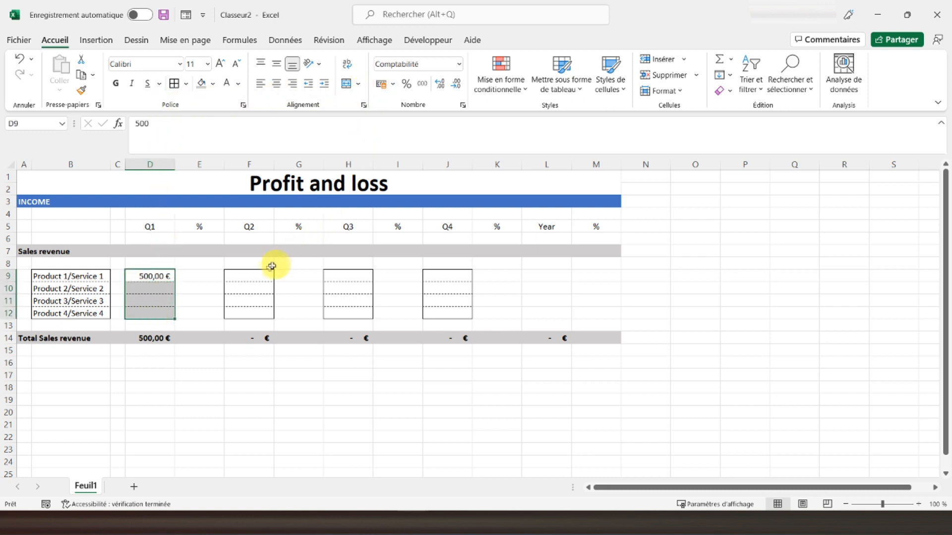
left_click_drag(253, 276, 254, 312)
left_click_drag(346, 312, 358, 275)
left_click_drag(435, 276, 440, 313)
Enter 500 as the Q1 revenue of Product 2/Service 2 in D10
left_click(147, 288)
type("500")
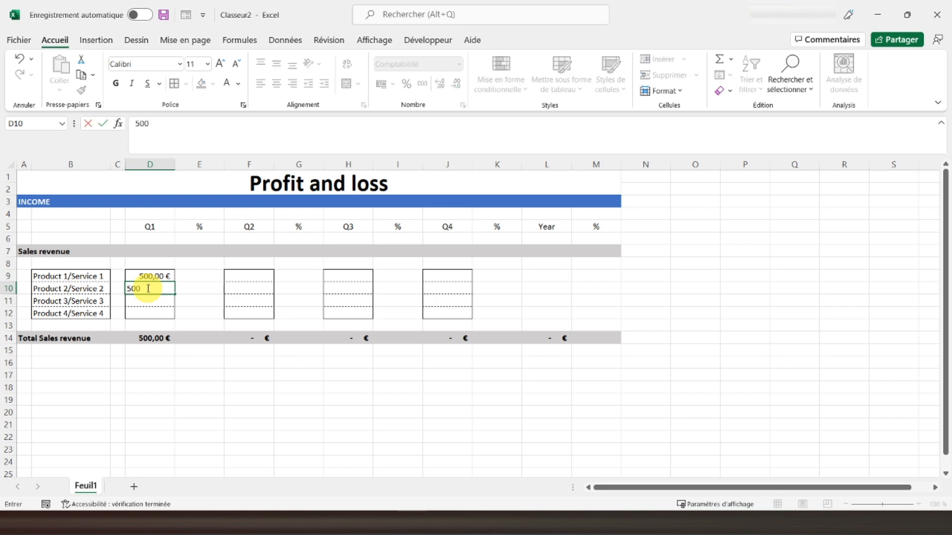
key("Return")
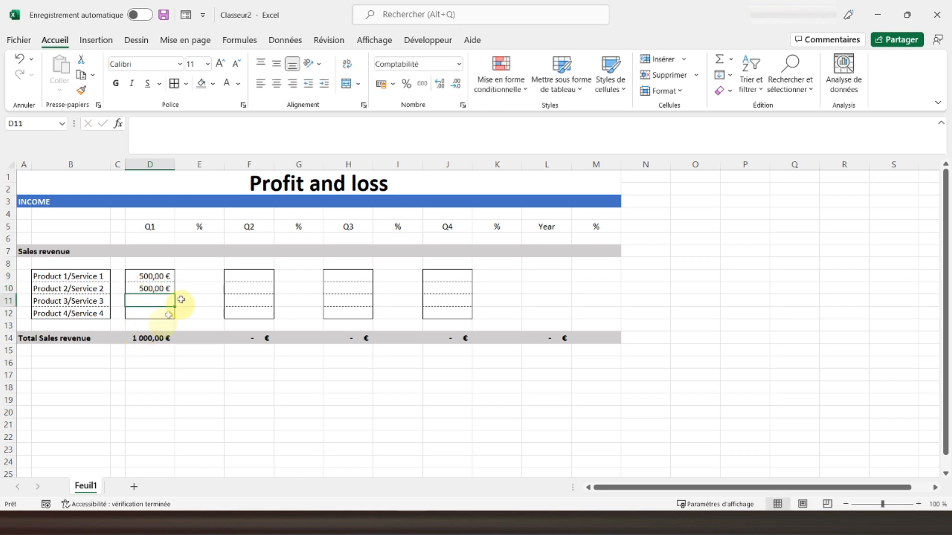
Calculate Product 1's share of Q1 revenue in E9 with =D9/$D$14 and fill the formula down to E12
left_click(194, 287)
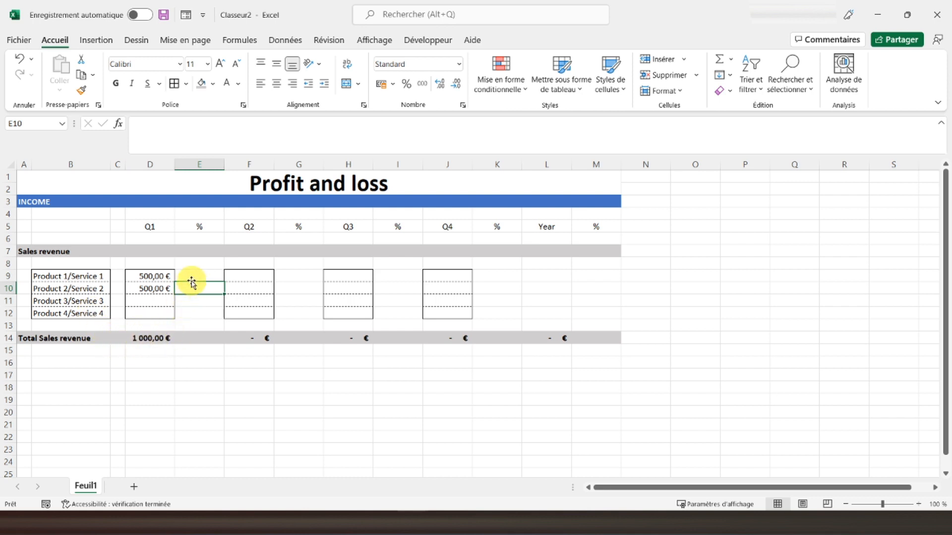
left_click(194, 277)
type("=")
key("Left")
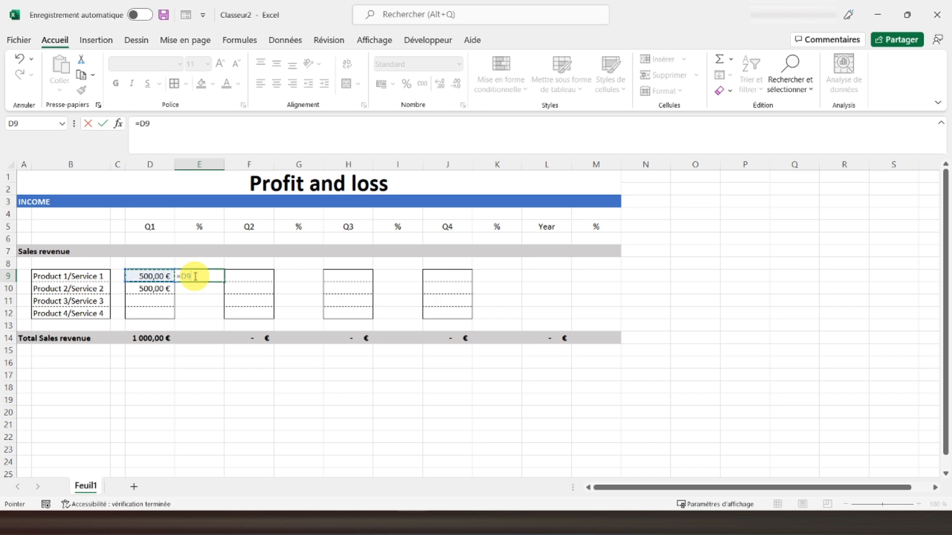
left_click(149, 339)
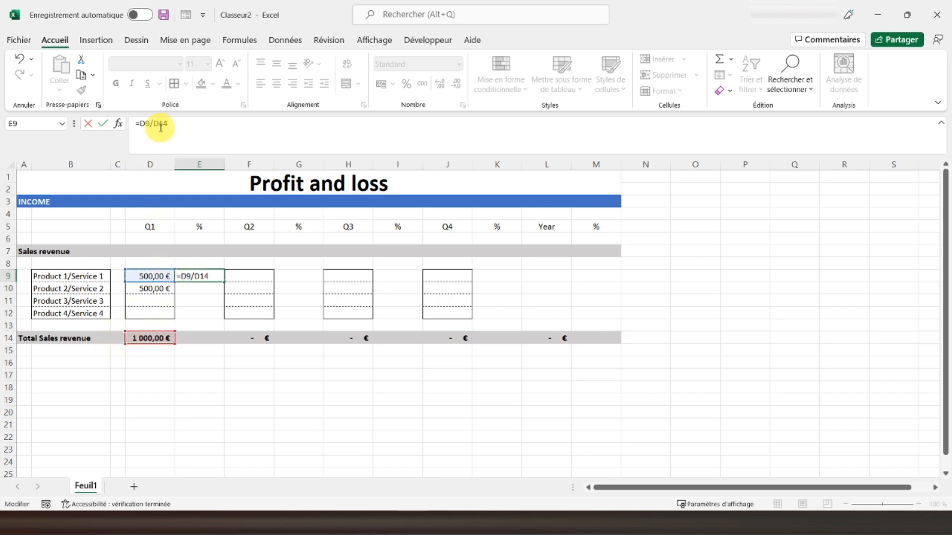
key("Return")
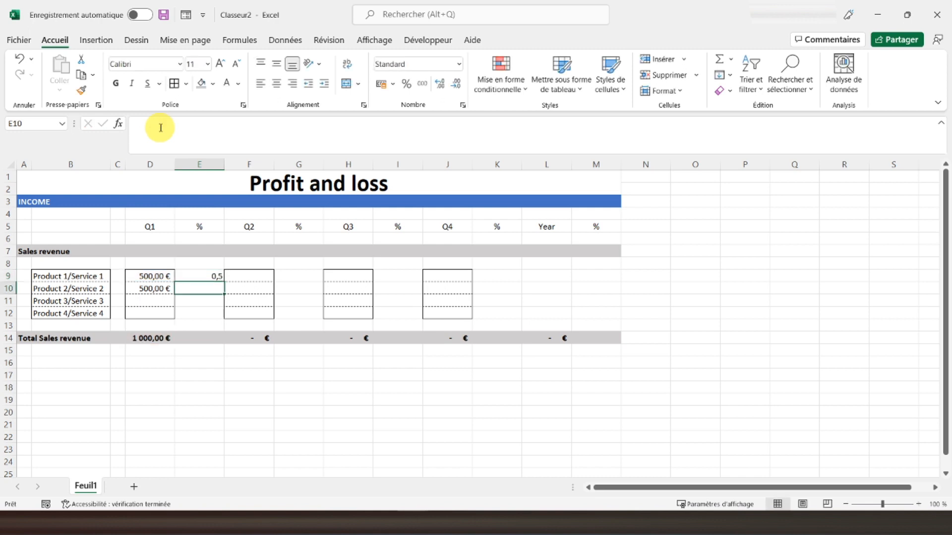
left_click(189, 276)
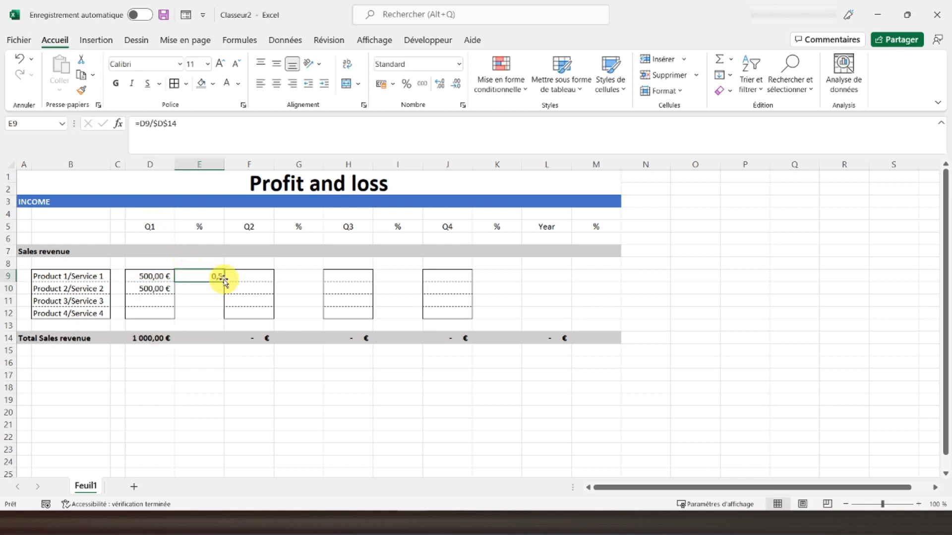
left_click_drag(224, 281, 211, 316)
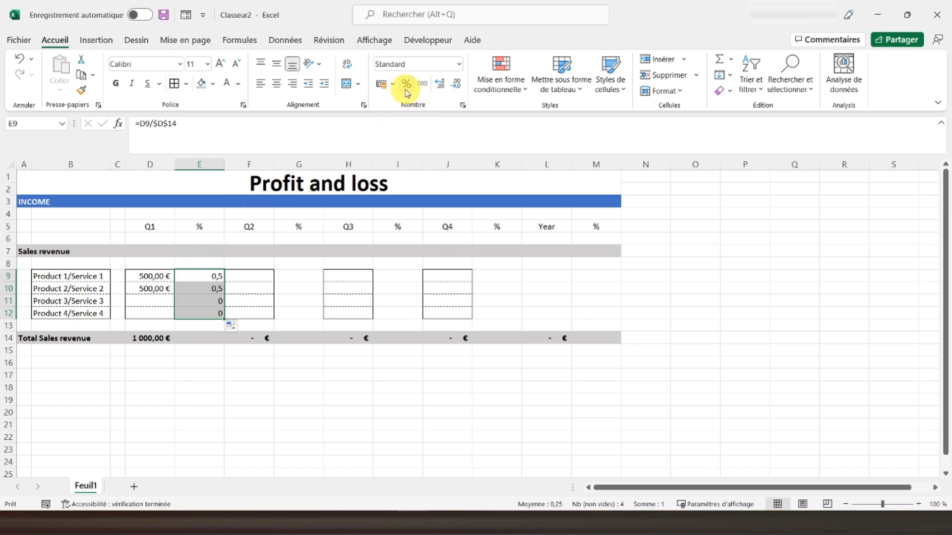
Format the Q1 shares E9:E12 as percentages and paste a copy of their formulas only into G9:G12
left_click(218, 300)
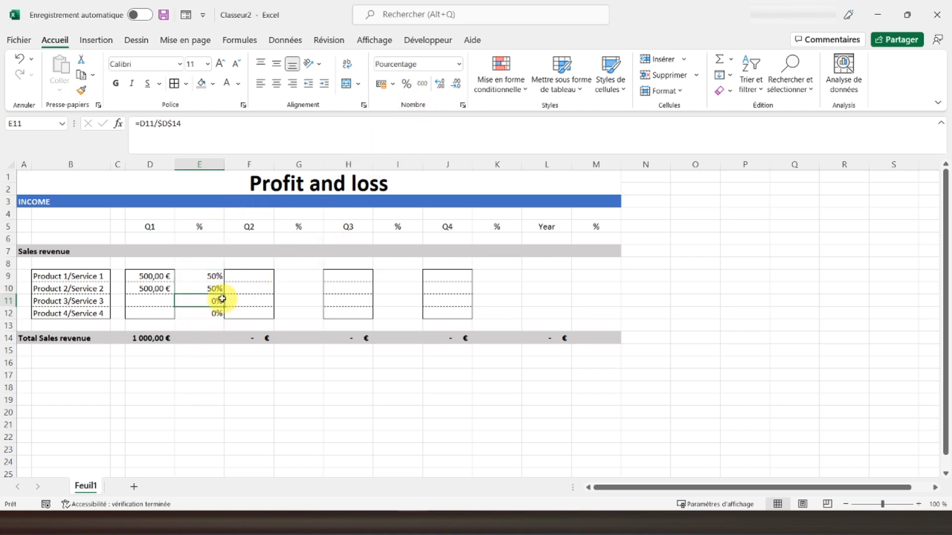
left_click_drag(200, 276, 198, 311)
right_click(198, 311)
left_click(301, 183)
left_click(285, 276)
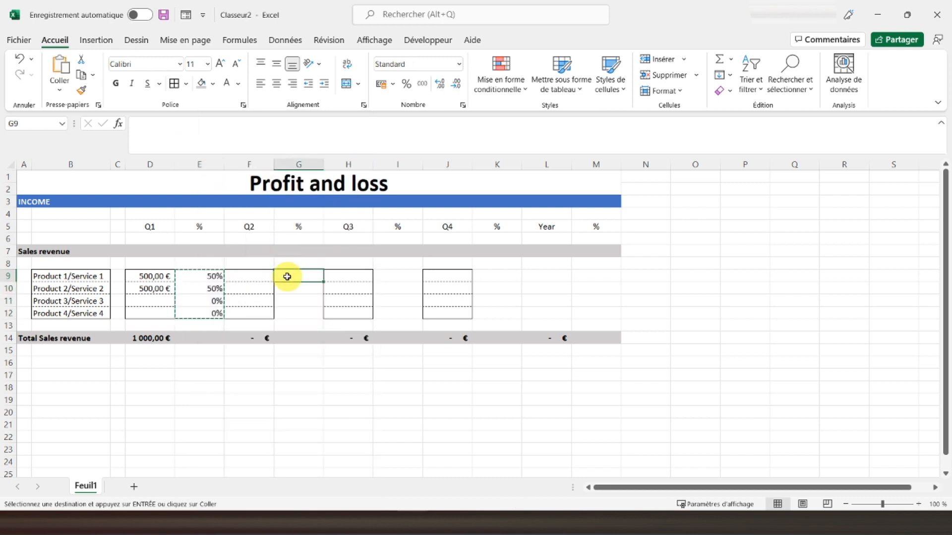
right_click(285, 276)
left_click(354, 220)
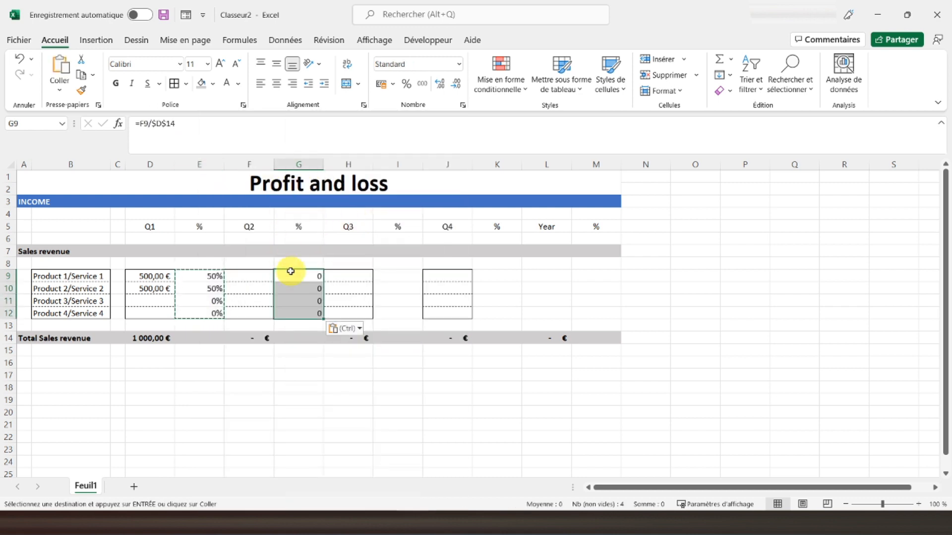
Change the divisor of the Q2 share formula in G9 to the Q2 total, giving =F9/$F$14
left_click(240, 142)
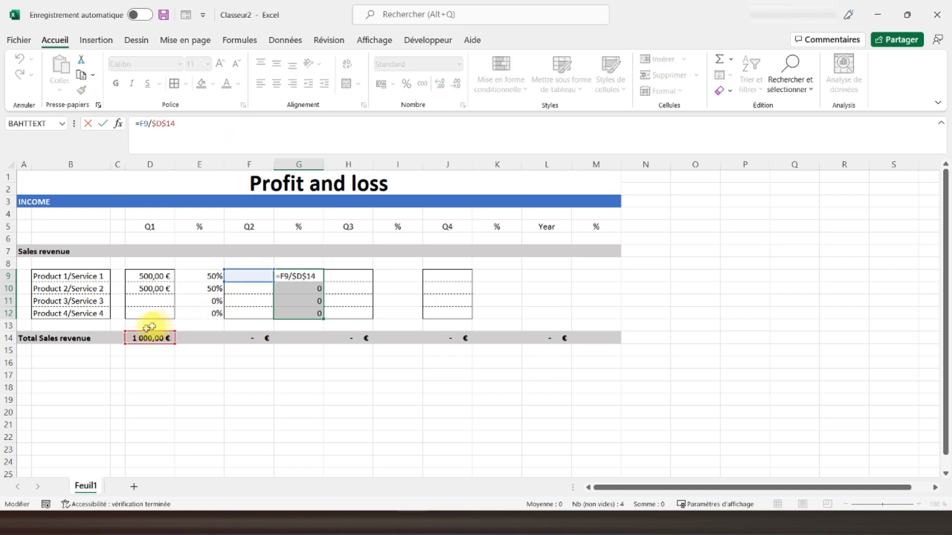
left_click_drag(135, 335, 253, 340)
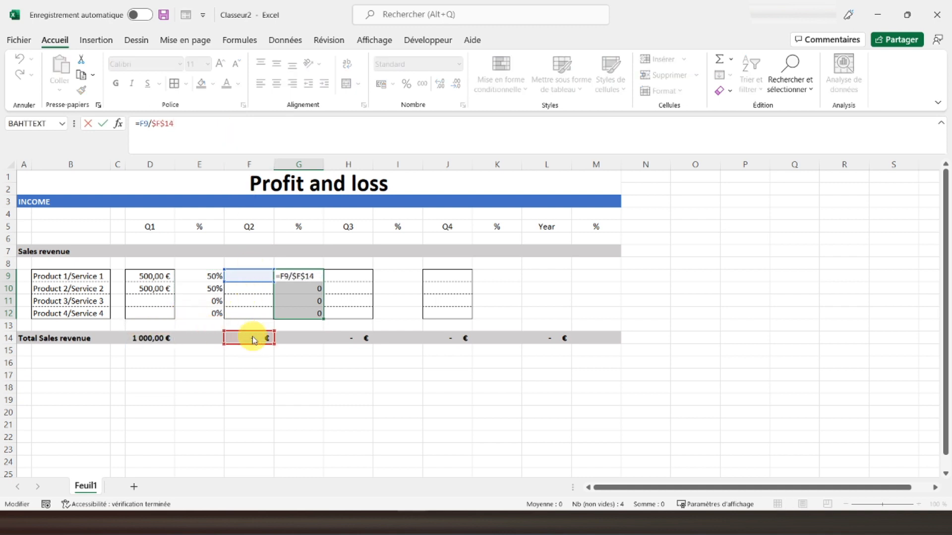
key("Return")
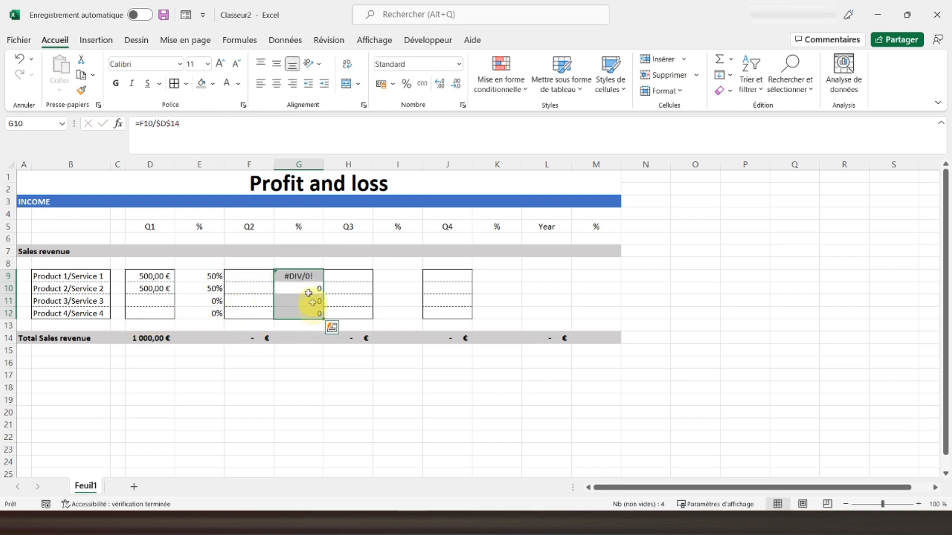
left_click(305, 287)
left_click(299, 278)
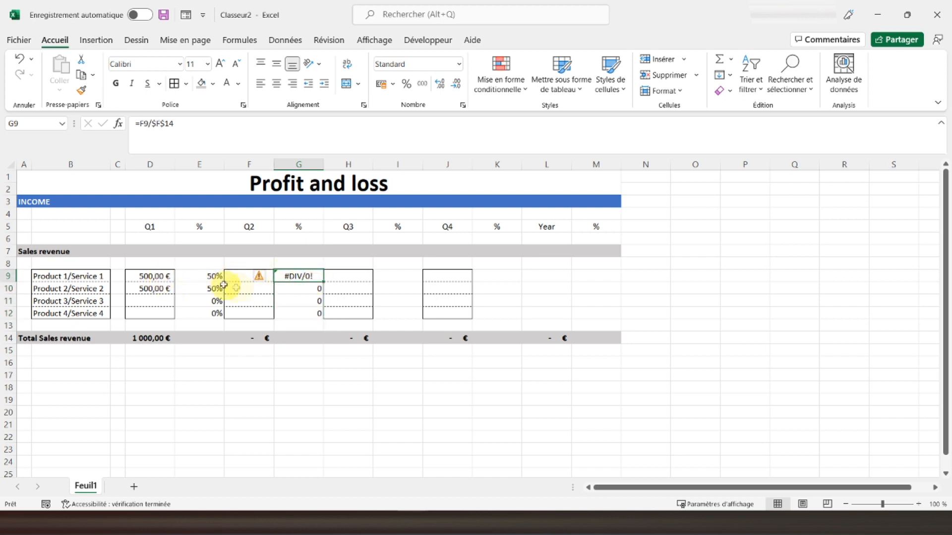
Wrap the Q1 share formula in E9 as =SIERREUR(D9/$D$14;0) and fill it down to E12
left_click(187, 276)
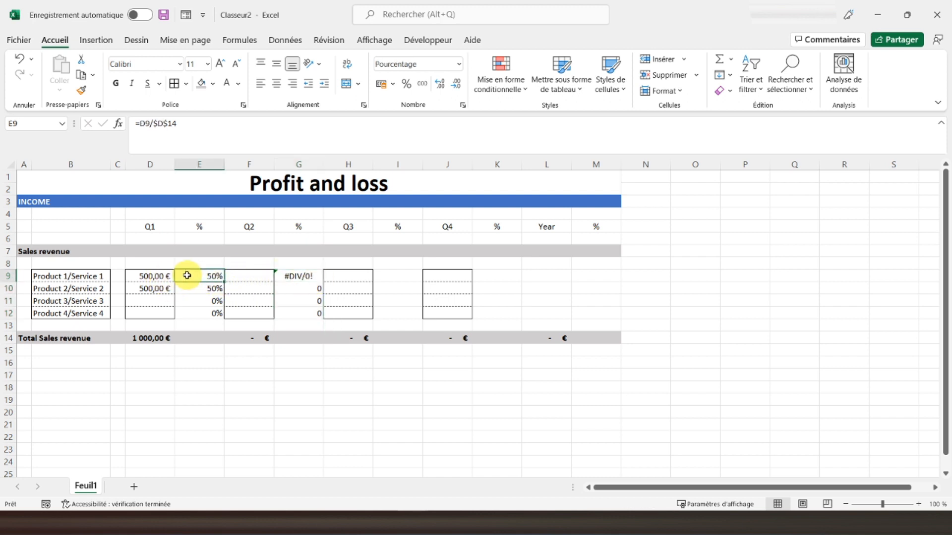
left_click(143, 127)
type("sie")
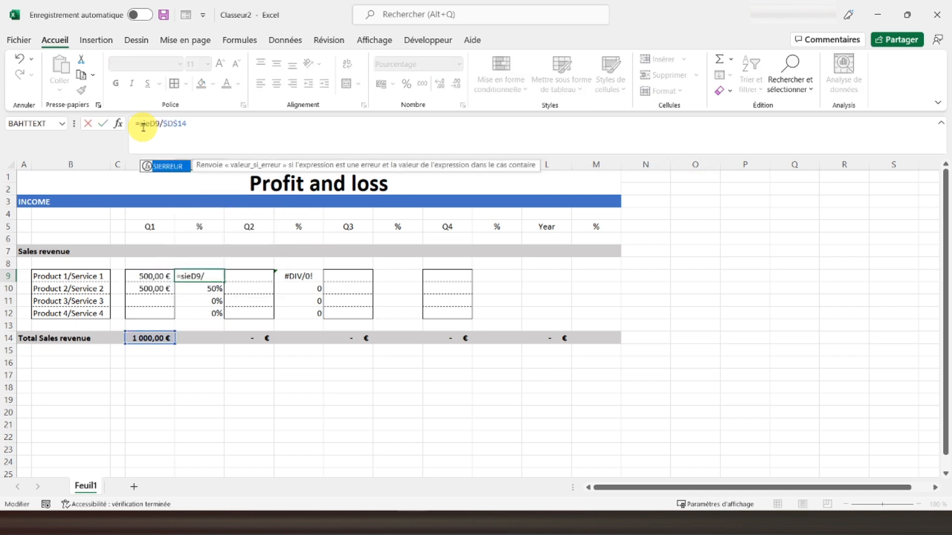
type("rreur(")
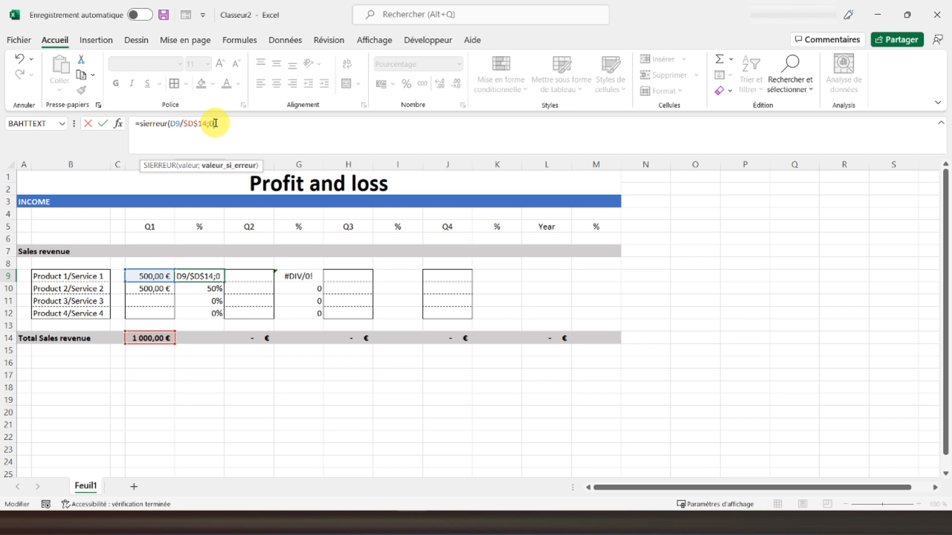
type(")")
key("Return")
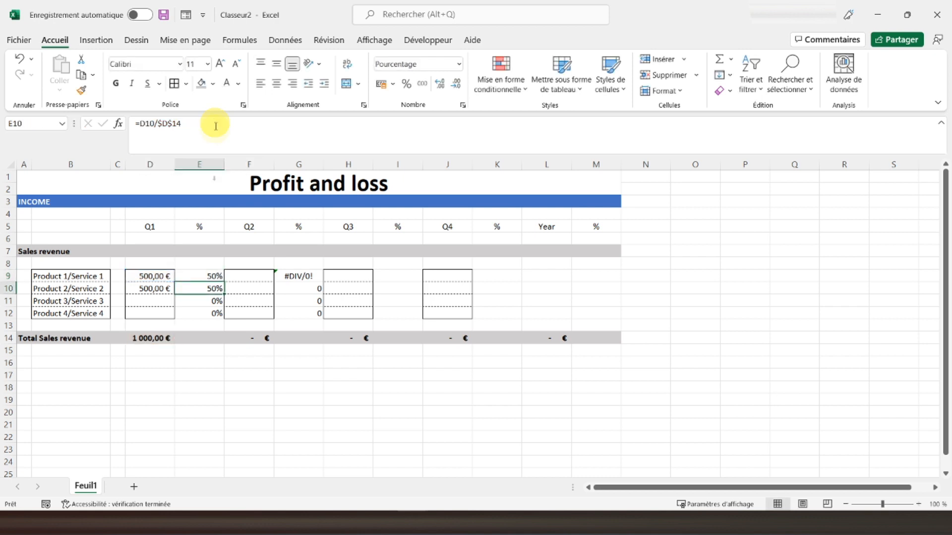
left_click(204, 273)
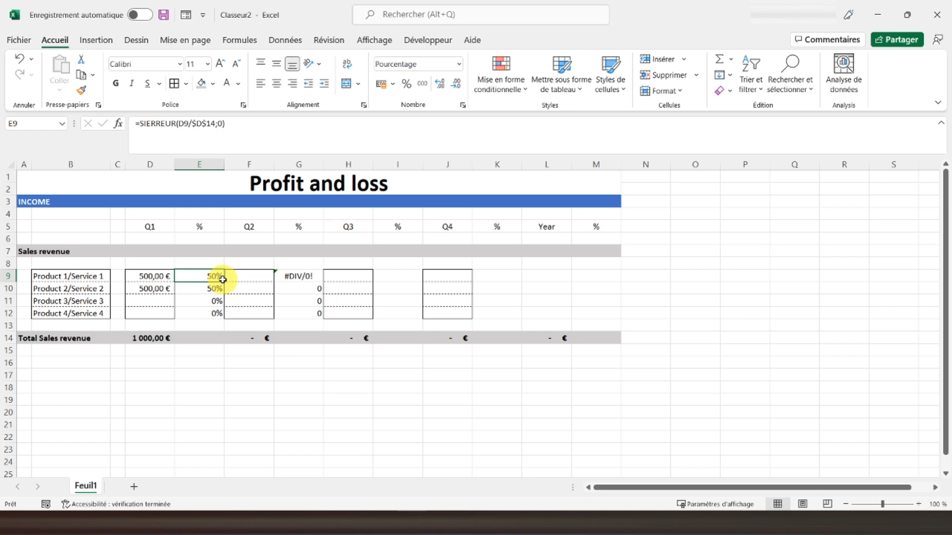
left_click_drag(224, 282, 214, 318)
Copy the error-handled share formulas in E9:E12 and paste only the formulas into G9:G12
right_click(207, 285)
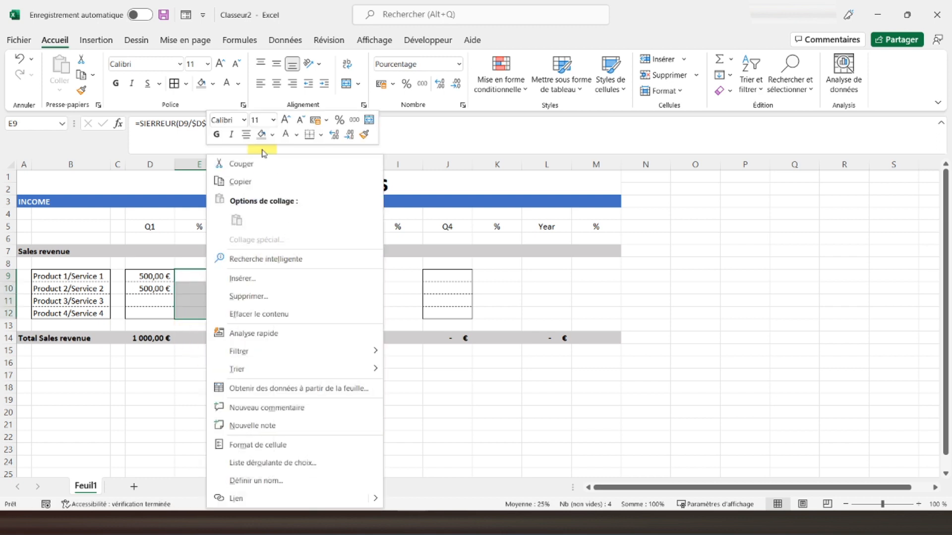
left_click(254, 181)
left_click(297, 276)
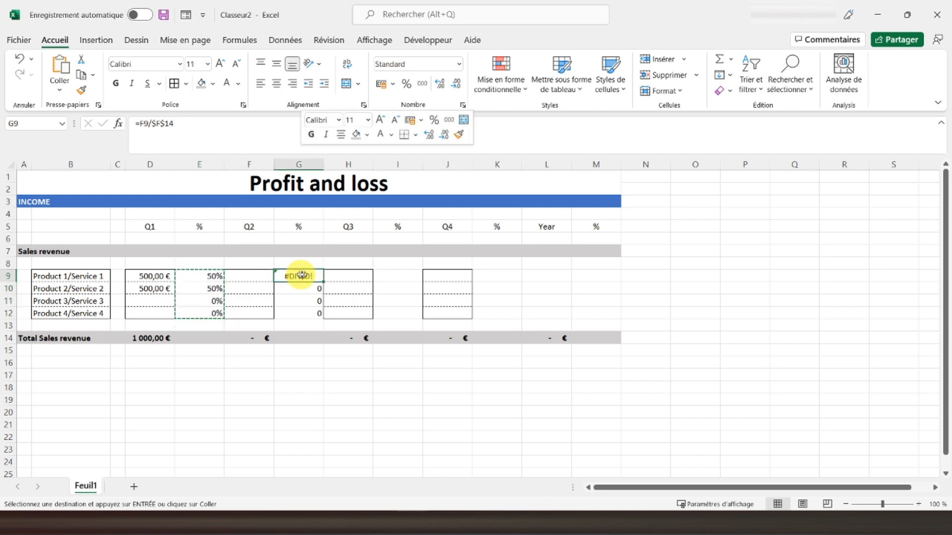
right_click(299, 276)
left_click(369, 219)
Change the divisor in the Q2 share formulas of G9 and G10 to the Q2 total $F$14
left_click(297, 276)
left_click(256, 126)
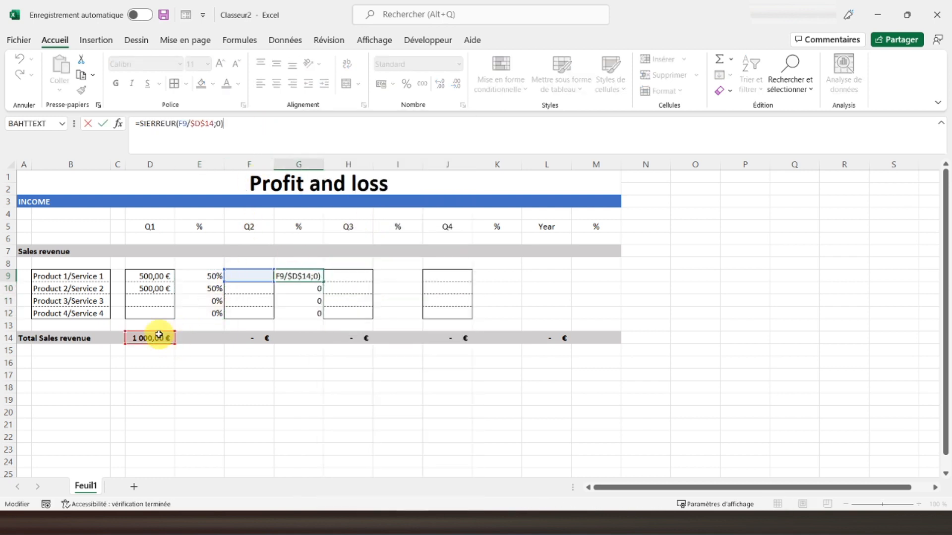
left_click_drag(209, 335, 266, 341)
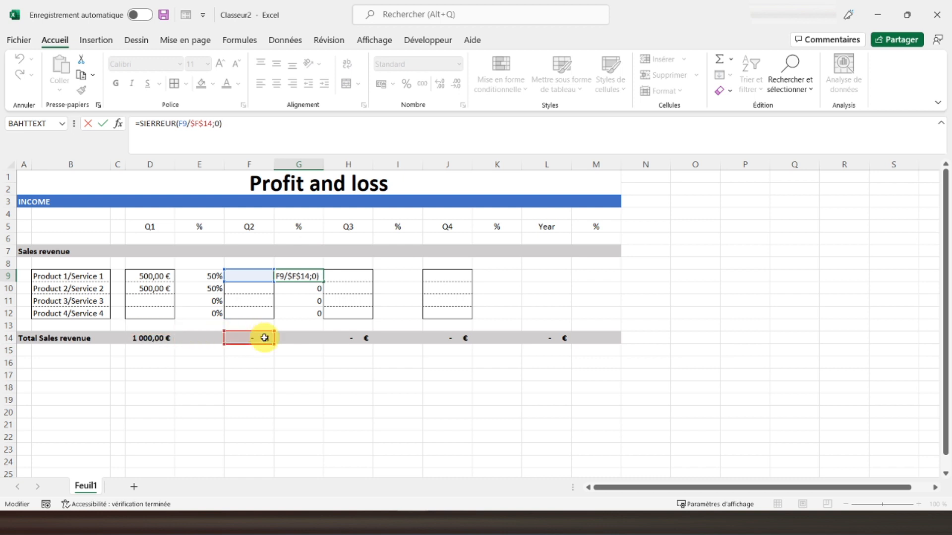
key("Return")
left_click(242, 127)
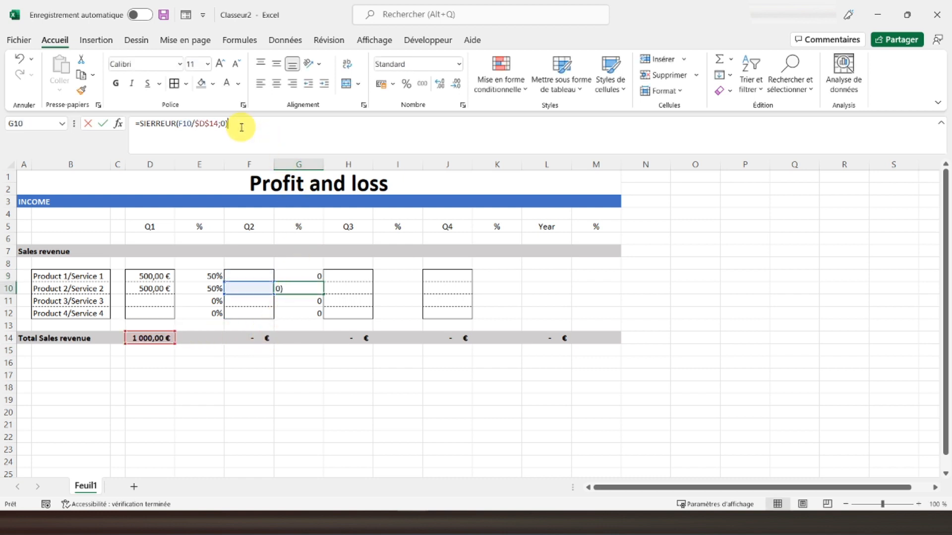
left_click_drag(144, 335, 245, 335)
key("Return")
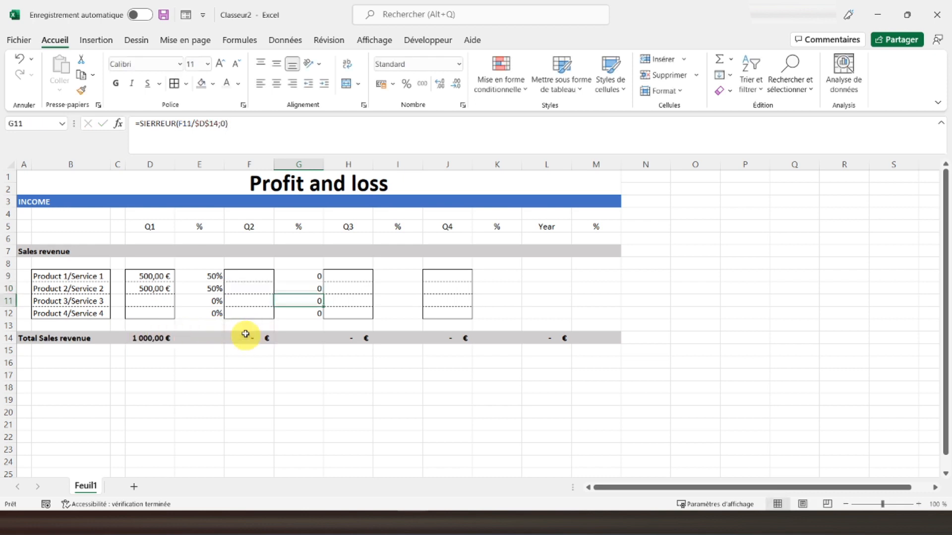
Change the divisor in G11 and G12 to the Q2 total $F$14 and format G9:G12 as percentages
left_click(249, 132)
left_click(148, 333)
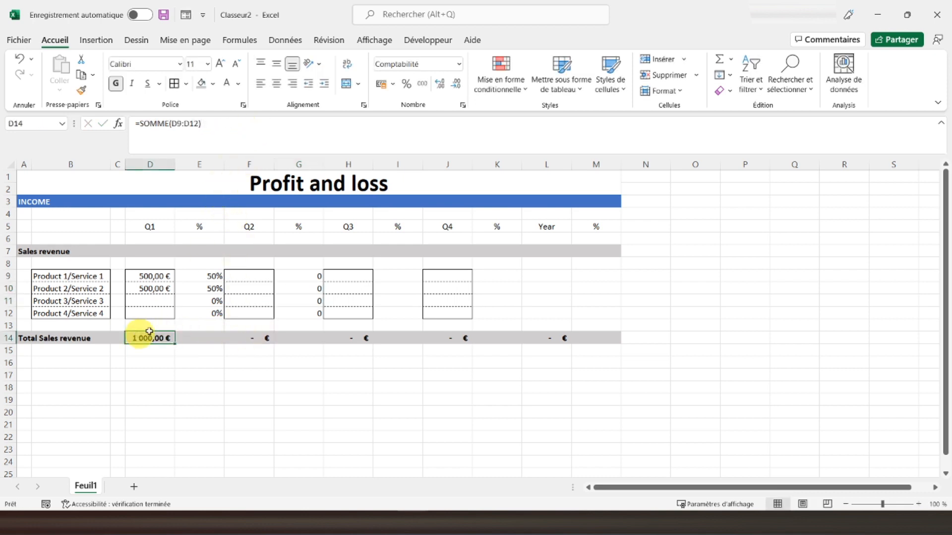
left_click(297, 300)
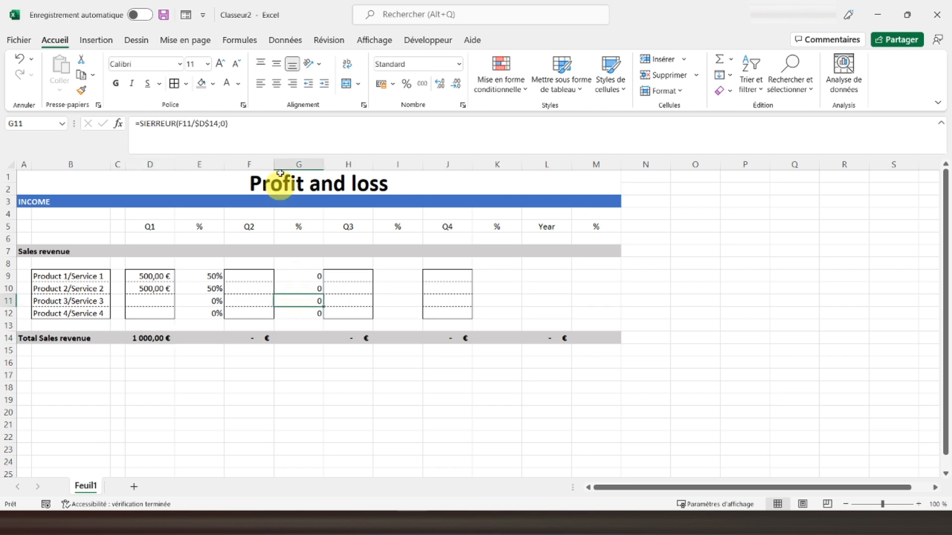
left_click(273, 130)
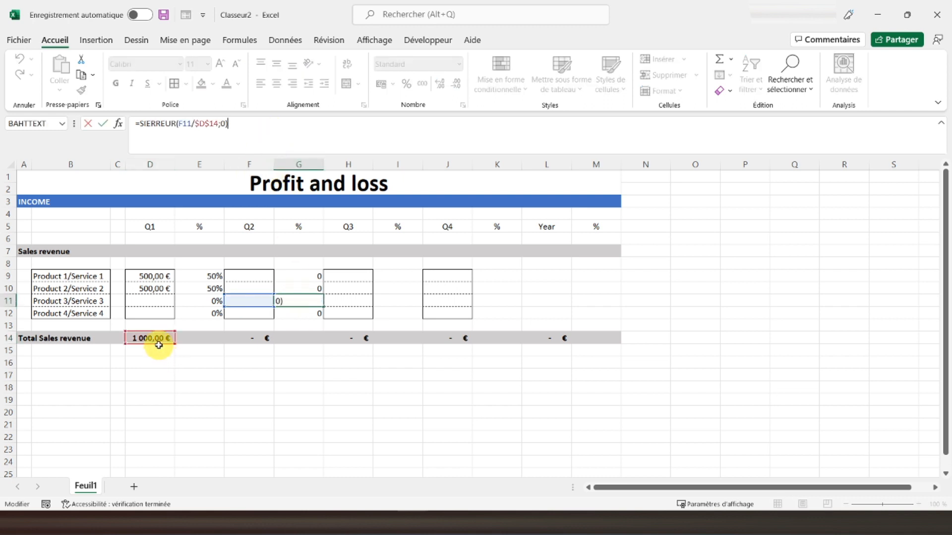
left_click_drag(159, 344, 253, 340)
key("Return")
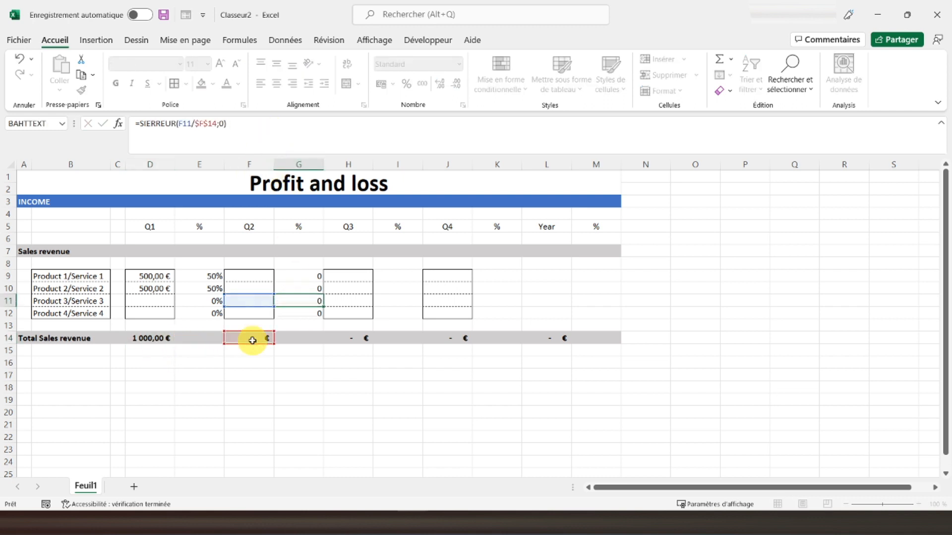
left_click(244, 128)
left_click_drag(144, 335, 246, 337)
key("Return")
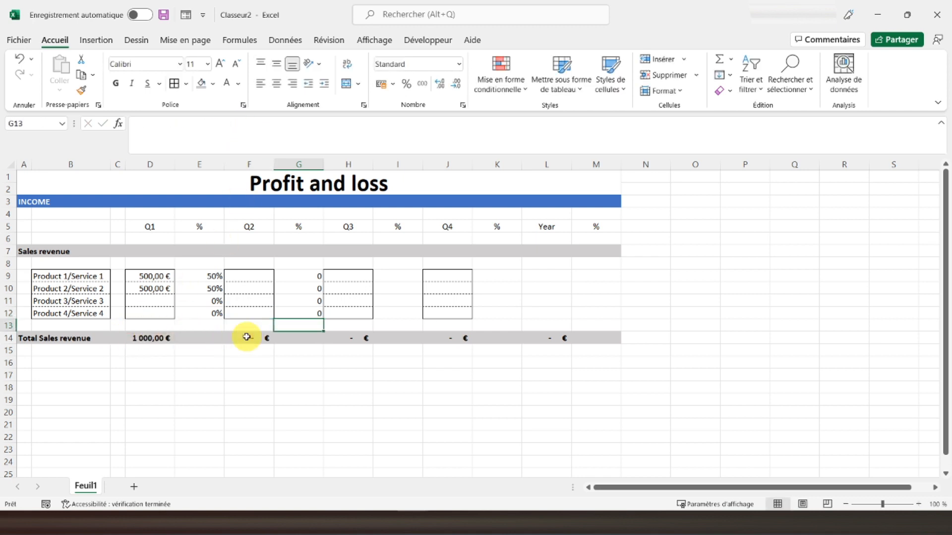
left_click_drag(295, 276, 299, 314)
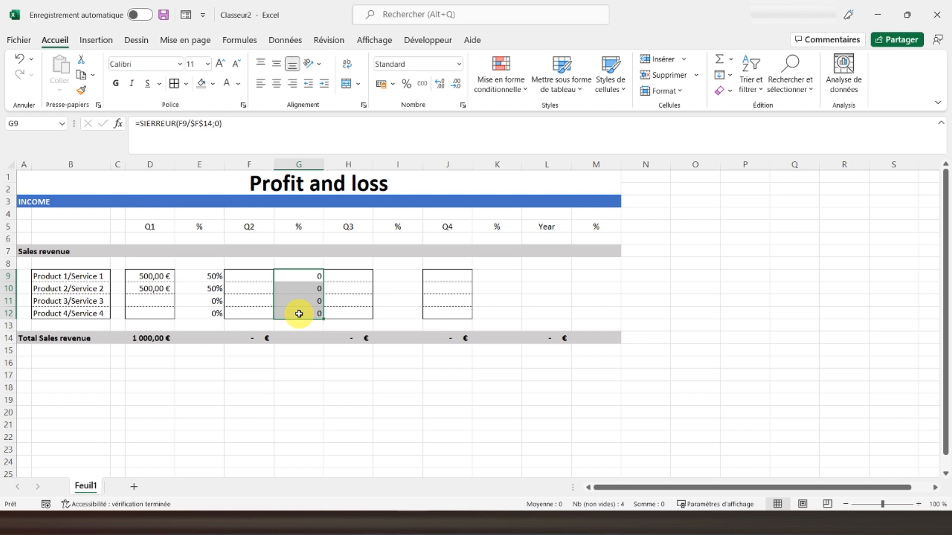
left_click(406, 83)
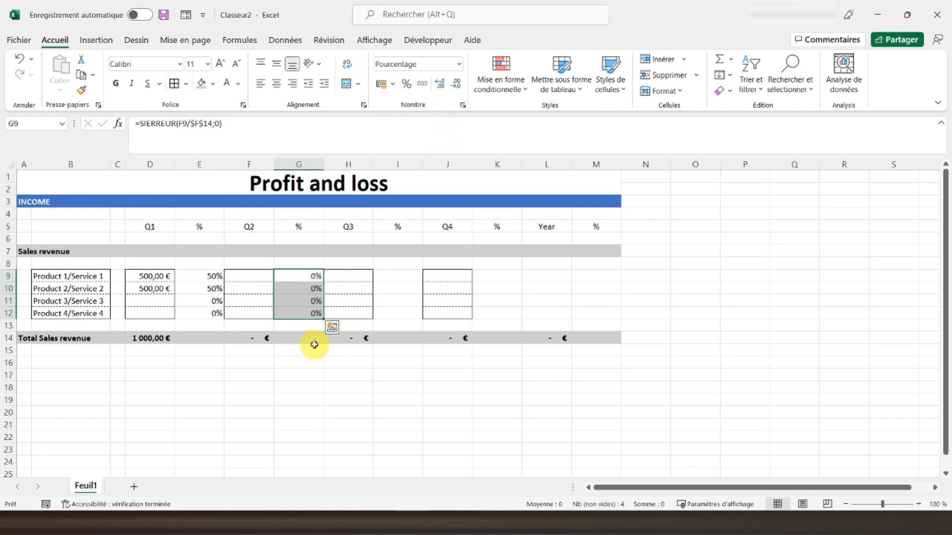
Calculate Product 1's share of Q3 revenue in I9 with =SIERREUR(H9/H14;0) and fill the formula down to I12
left_click(397, 276)
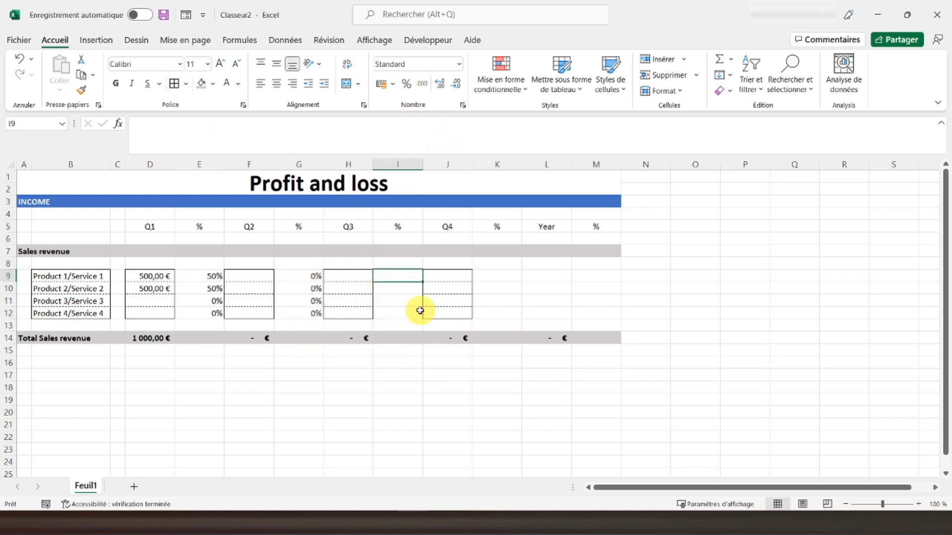
type("=")
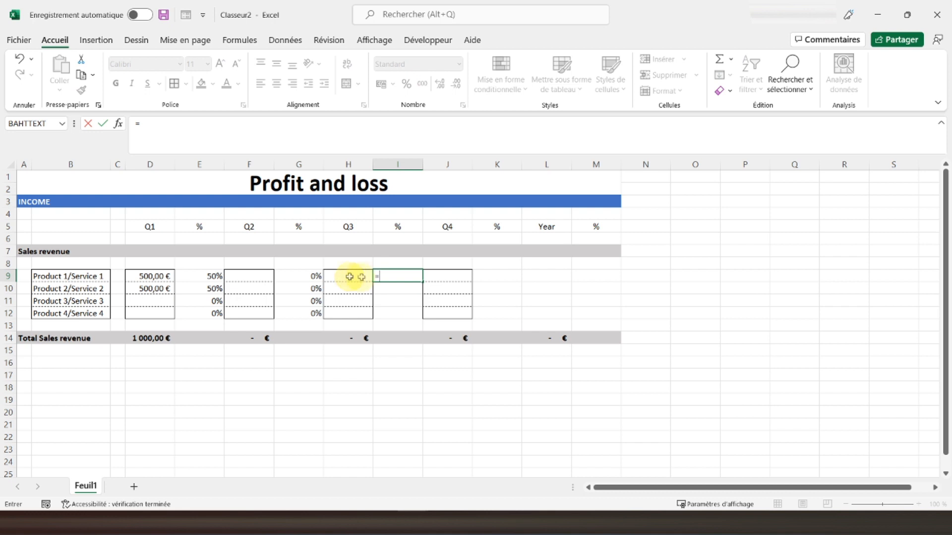
key("BackSpace")
type("=sierr")
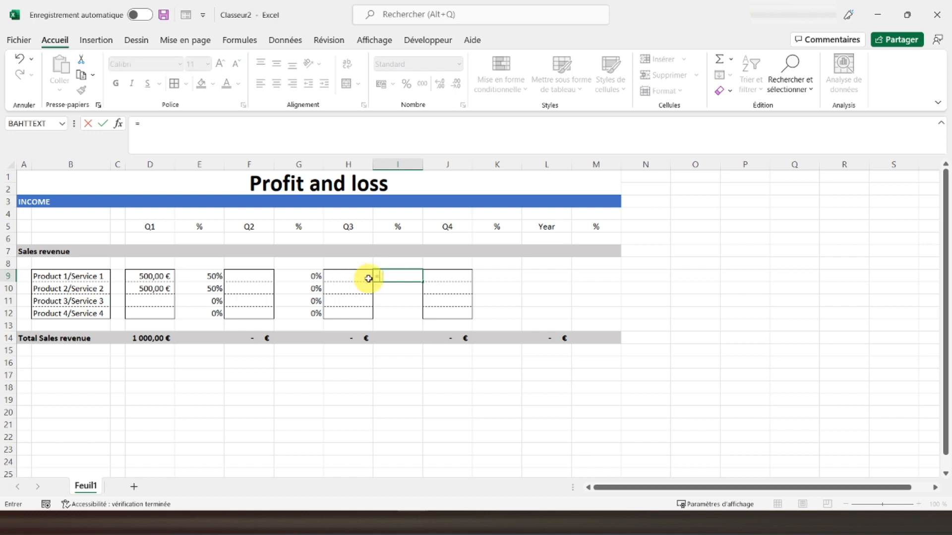
type("eur(")
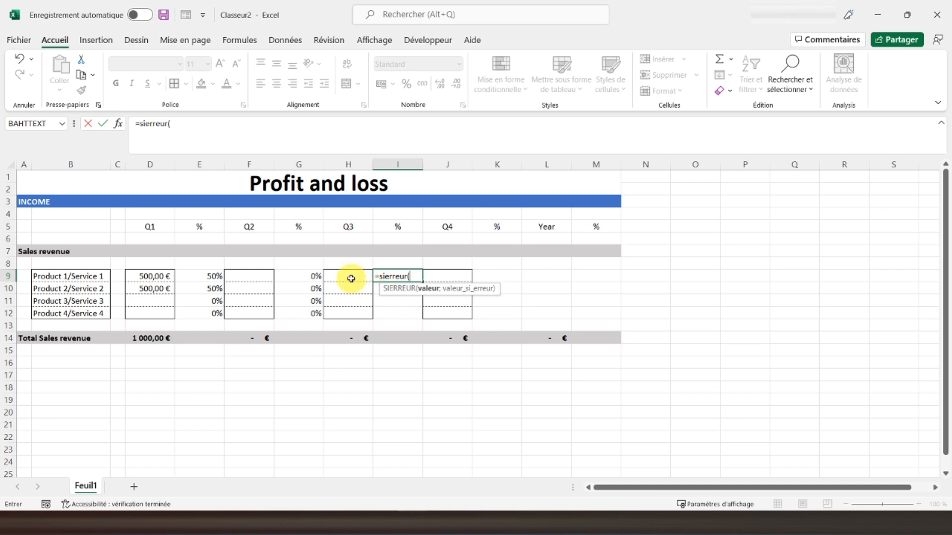
left_click(351, 279)
type("/")
left_click(344, 339)
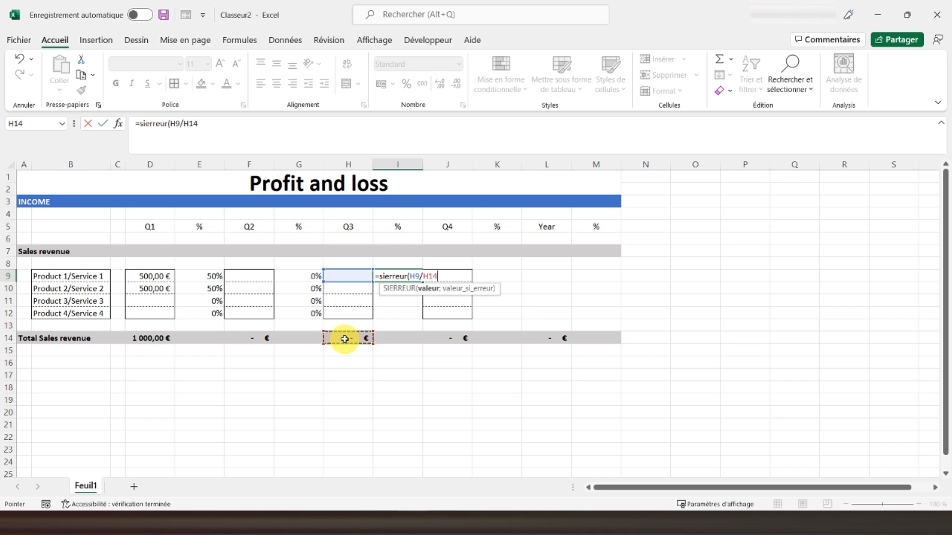
type(";")
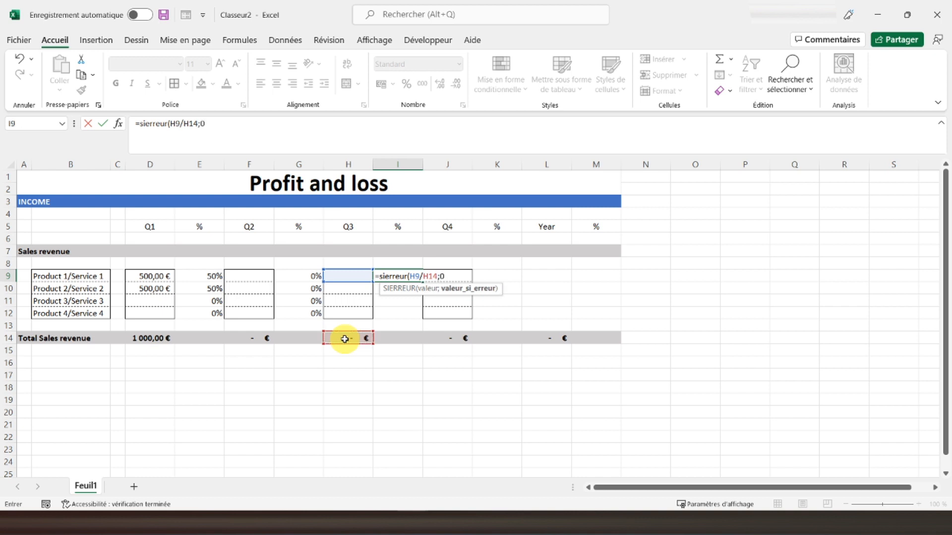
type("0")
key("Return")
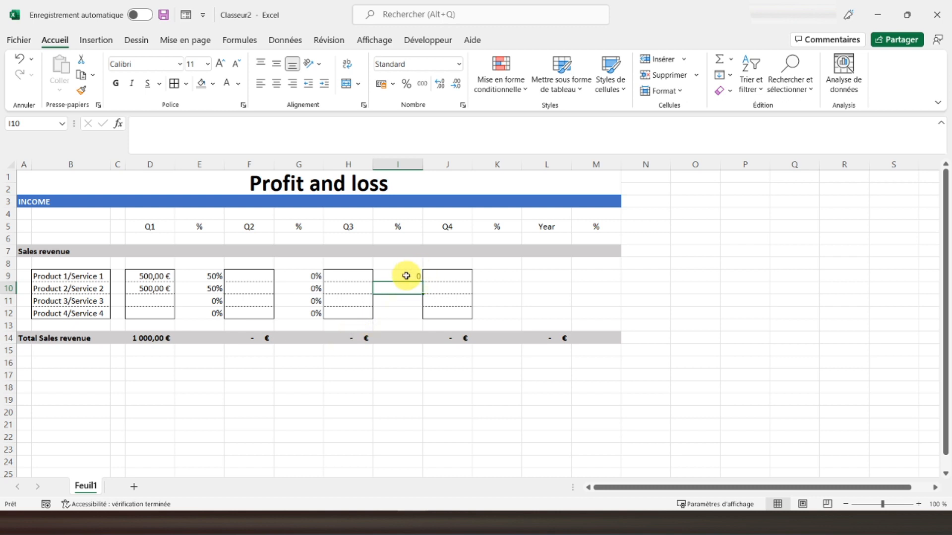
left_click(406, 276)
left_click_drag(422, 281, 408, 314)
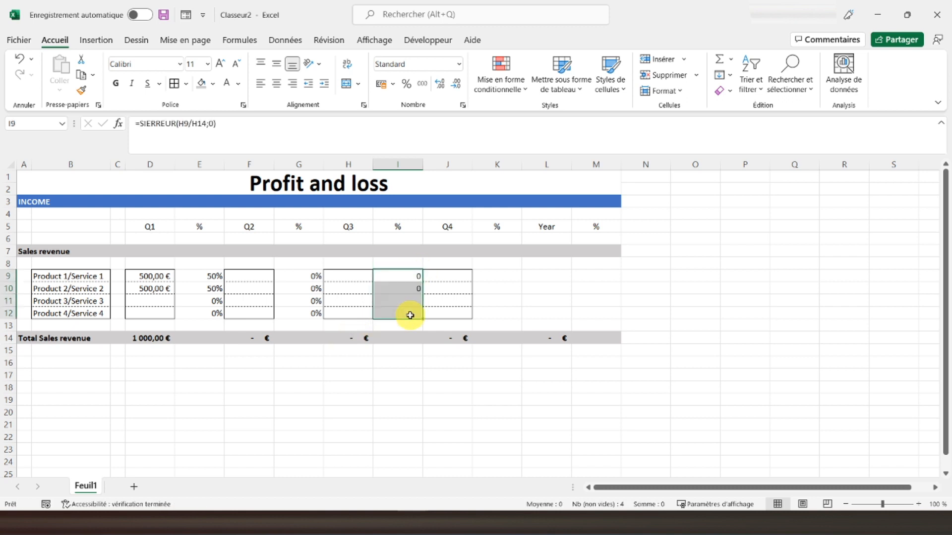
Enter 300 as the Q3 revenue of each of the first three products in H9:H11
left_click(347, 278)
type("300")
key("Return")
type("3")
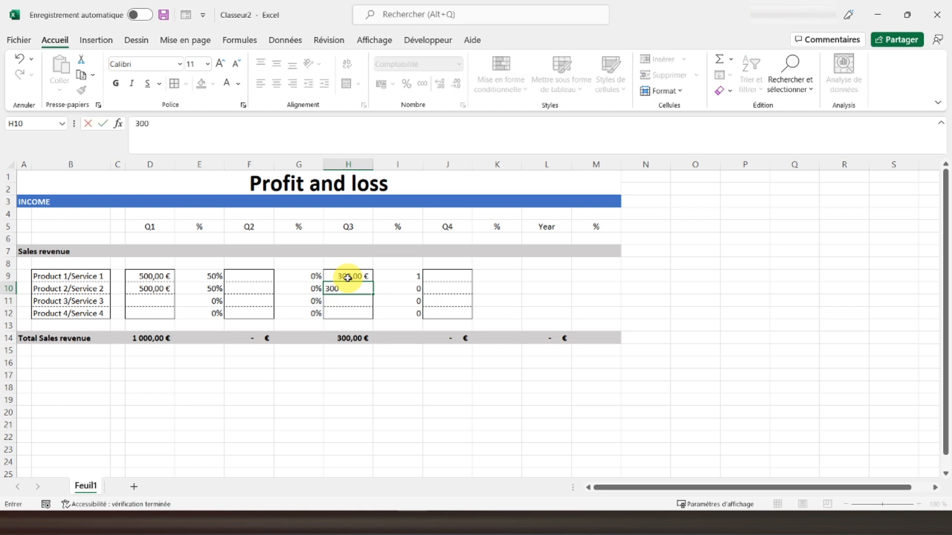
key("Return")
type("300")
key("Return")
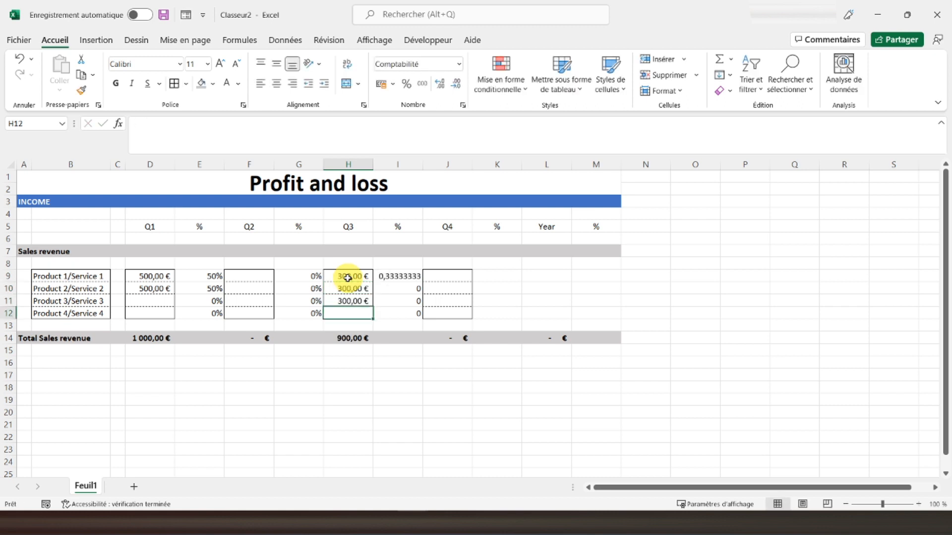
Change the divisor in Product 2's Q3 share formula in I10 to the Q3 total H14
double_click(386, 287)
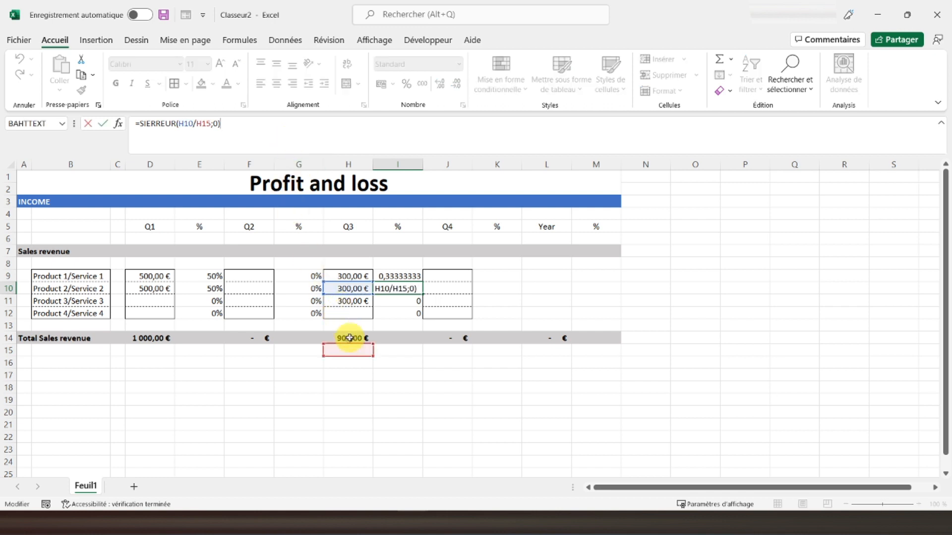
left_click_drag(347, 343, 345, 335)
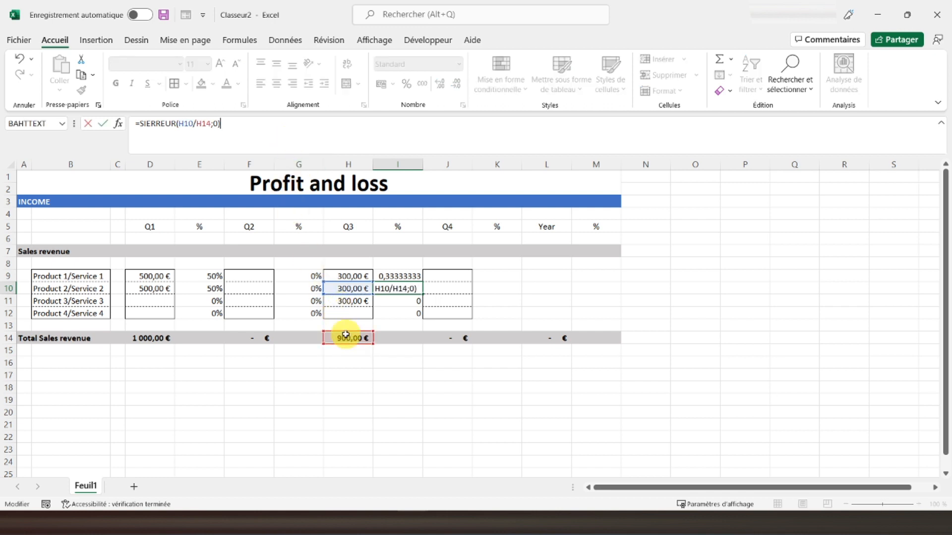
left_click(202, 124)
key("ctrl+Return")
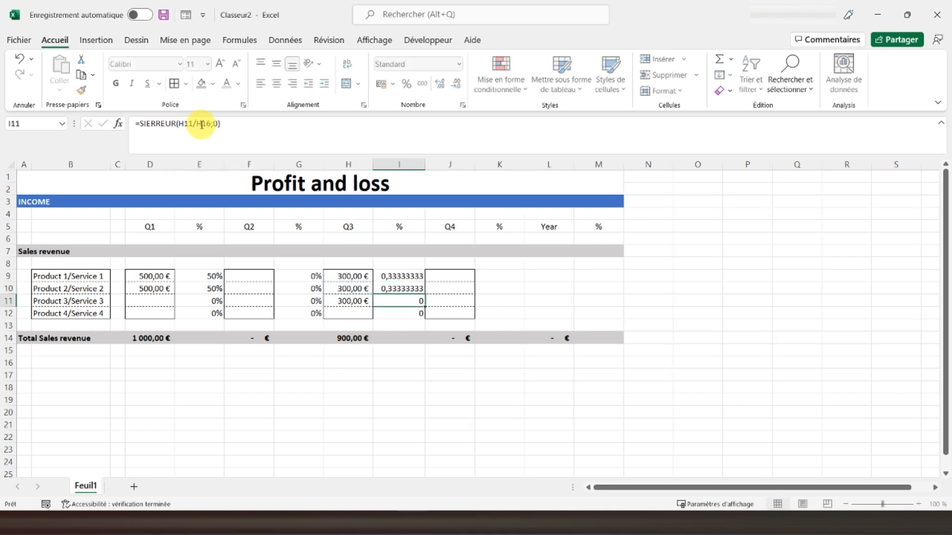
Make the divisor in I9 the absolute reference $H$14 and refill the Q3 share formula down to I12
key("Up")
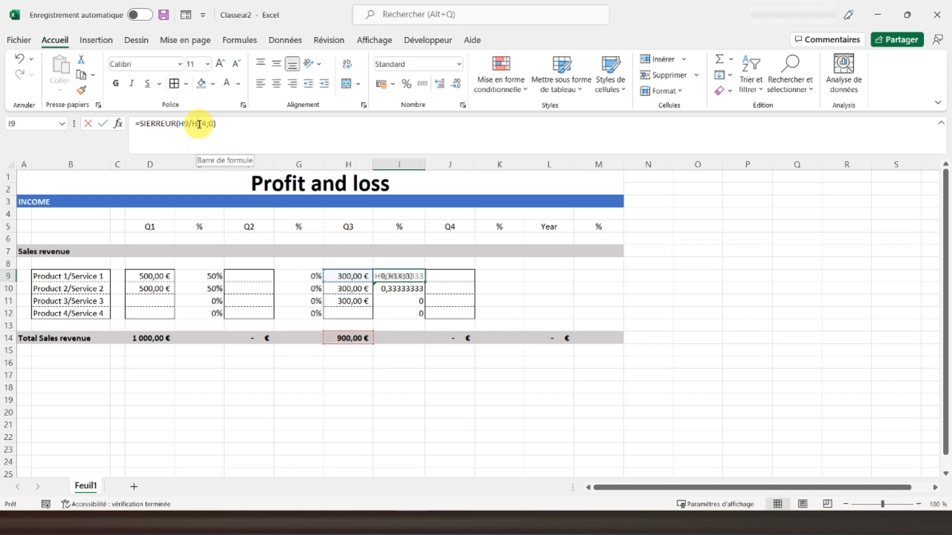
left_click(200, 125)
key("F4")
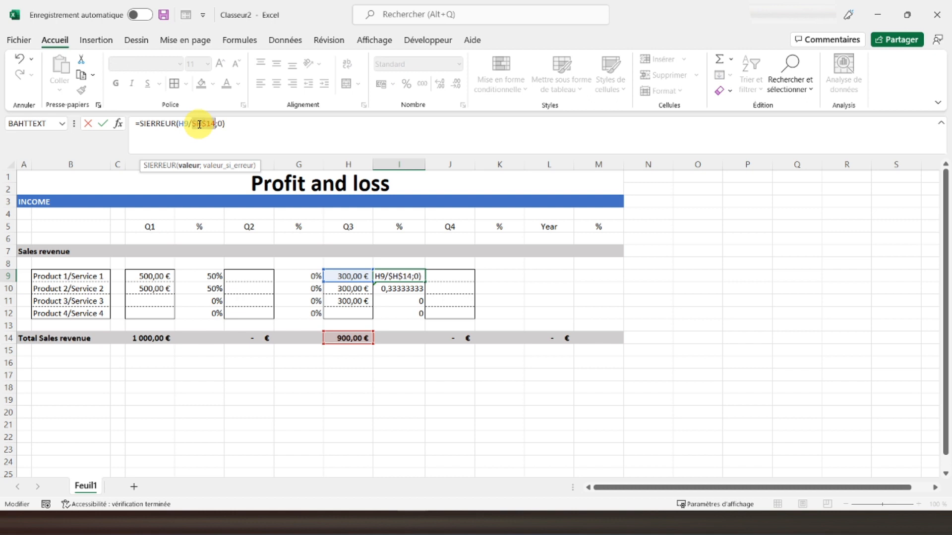
key("ctrl+Return")
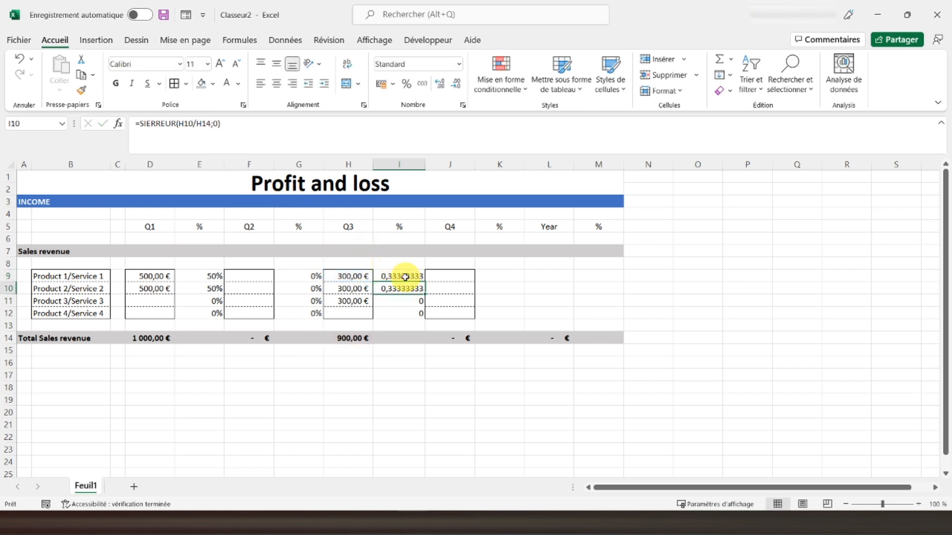
left_click_drag(427, 283, 422, 317)
Format the Q3 shares in I9:I12 as percentages and narrow column I slightly
left_click(406, 83)
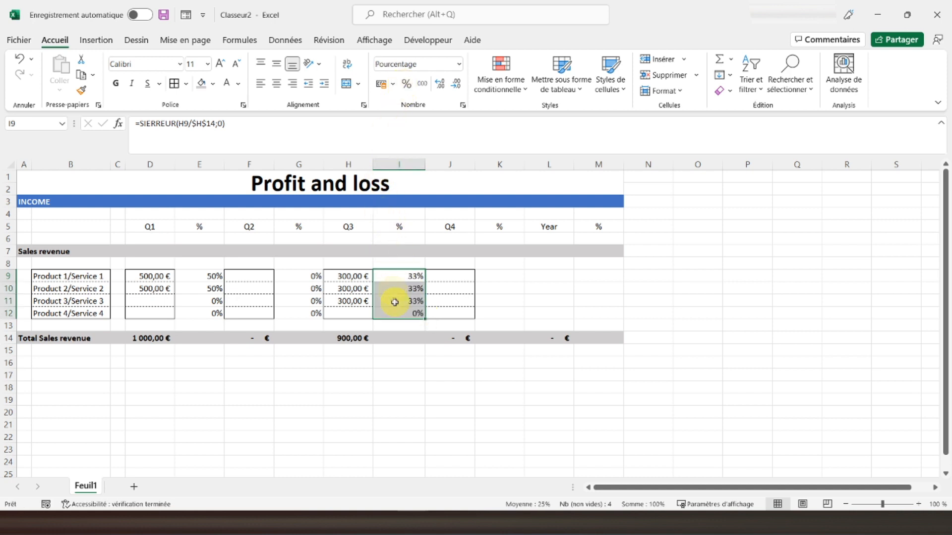
left_click(396, 301)
left_click_drag(425, 168, 420, 169)
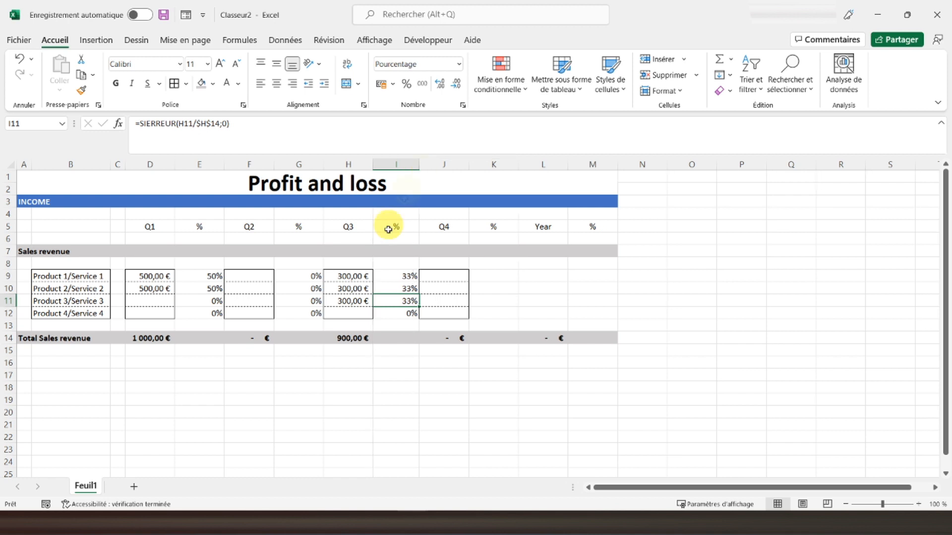
Calculate Product 1's share of Q4 revenue in K9 with =SIERREUR(J9/$J$14;0) and fill the formula down to K12
left_click(480, 274)
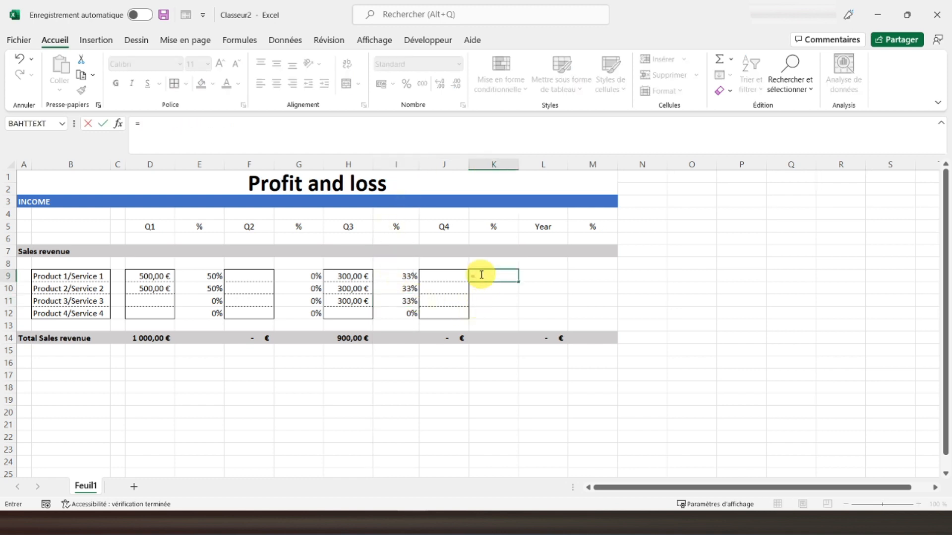
type("=sierreur(")
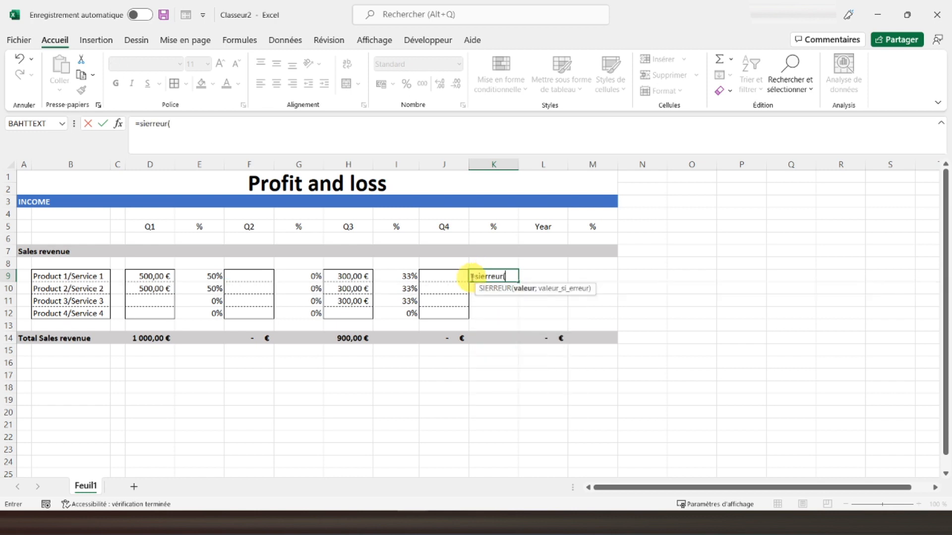
left_click(462, 276)
type("/")
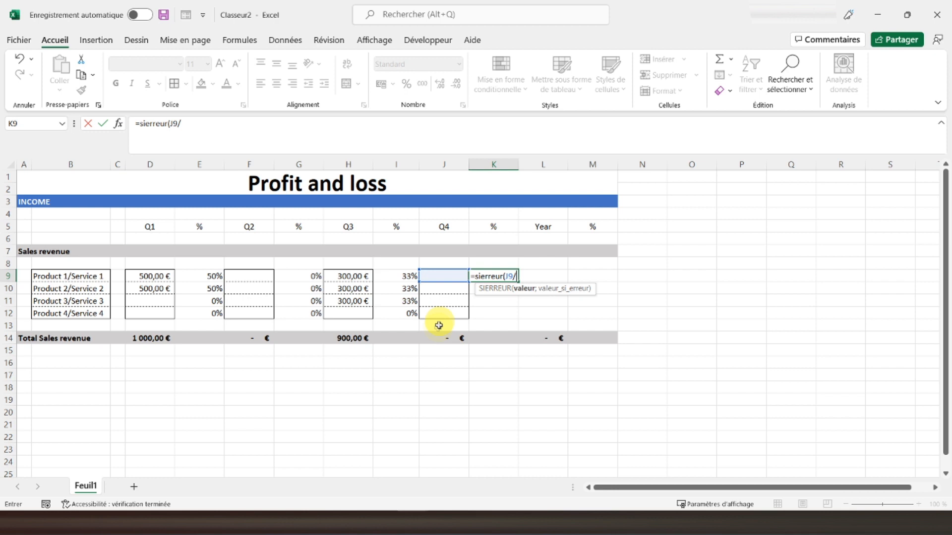
left_click(437, 337)
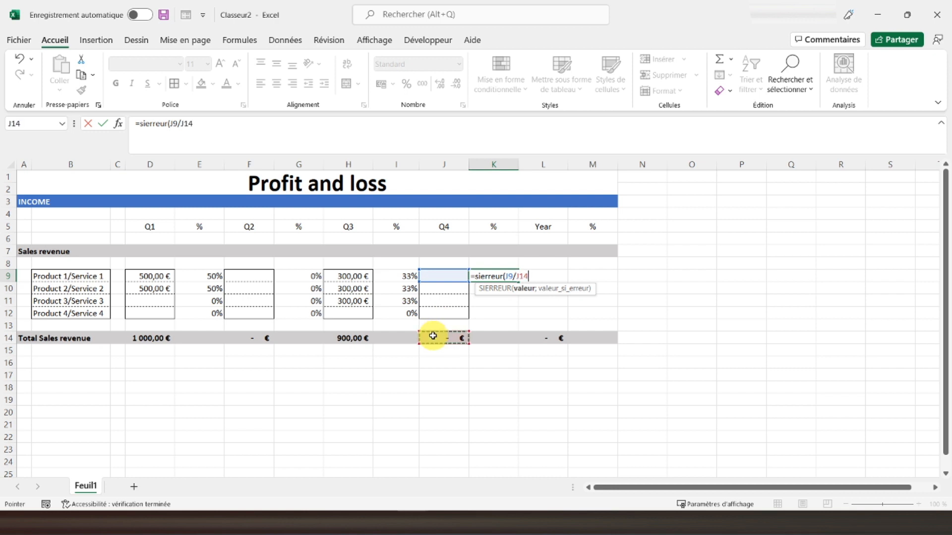
left_click(188, 124)
key("F4")
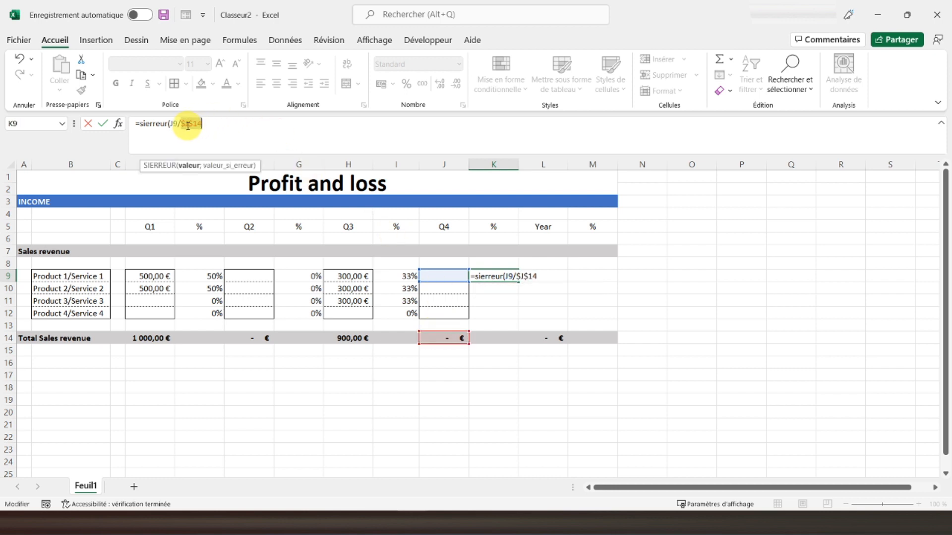
type(";0)")
key("Return")
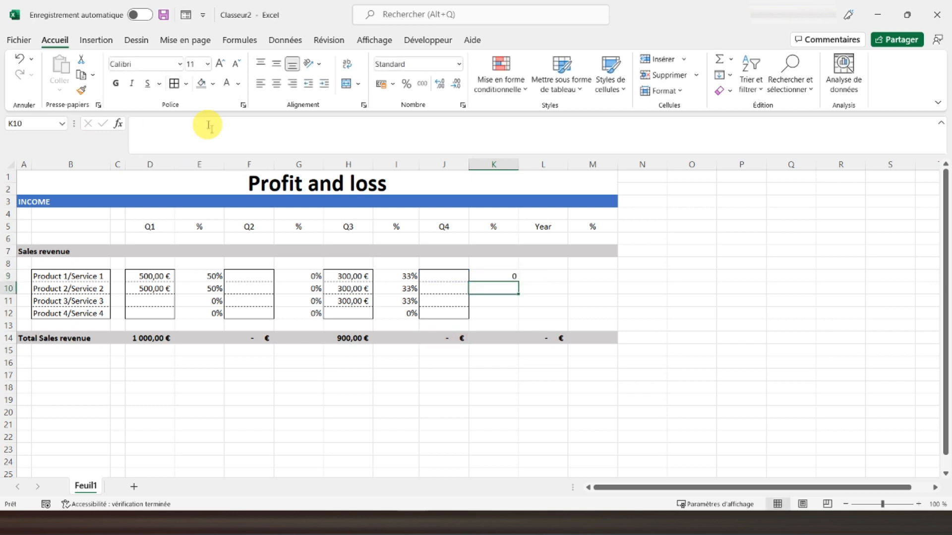
left_click(492, 277)
left_click_drag(516, 280, 507, 313)
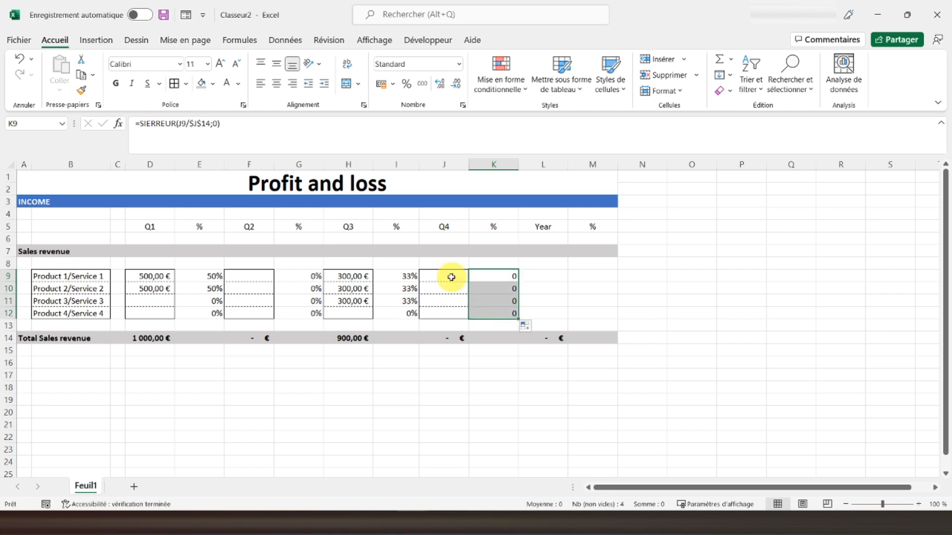
Enter Q4 revenues of 250 for Product 1 in J9 and 100 for Product 2 in J10
left_click(451, 277)
type("250,00 €")
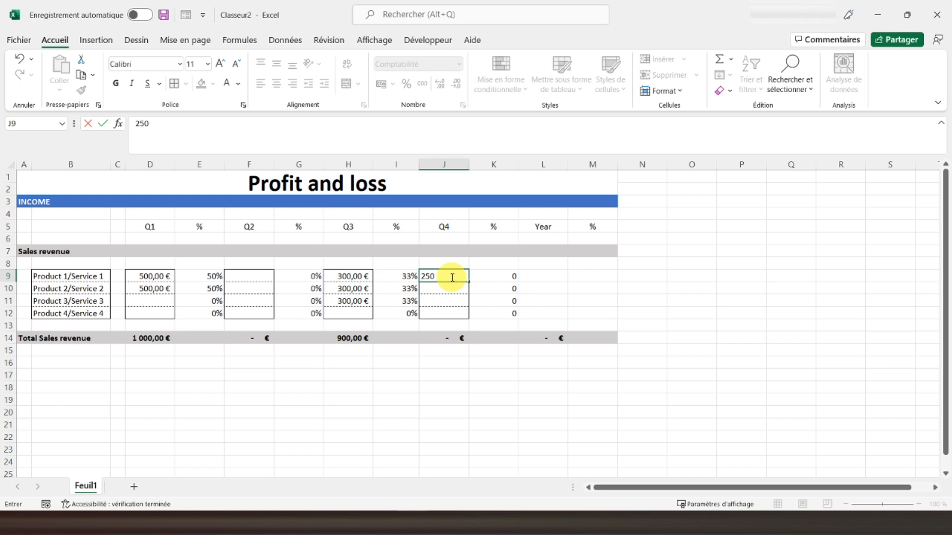
key("Return")
type("100")
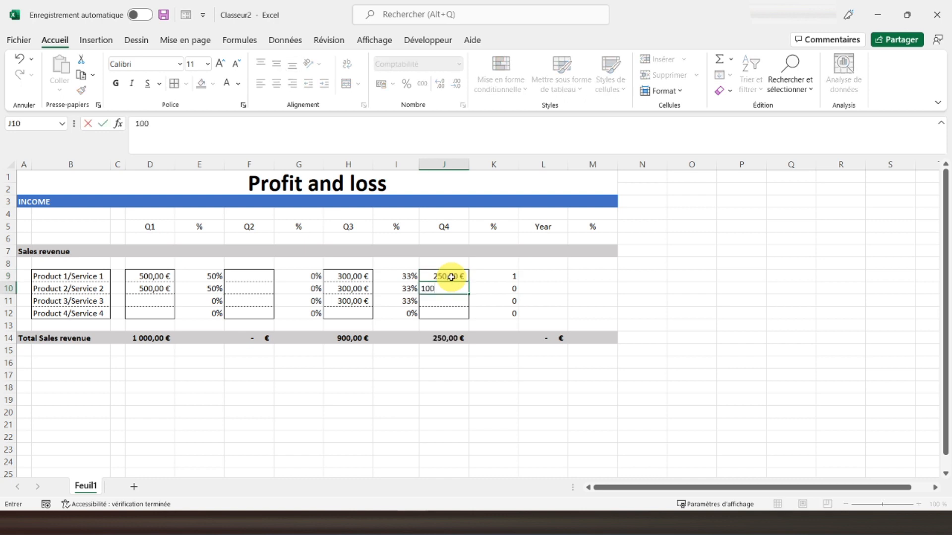
key("Return")
Format the Q4 shares in K9:K12 as percentages
left_click_drag(488, 276, 494, 312)
left_click(406, 83)
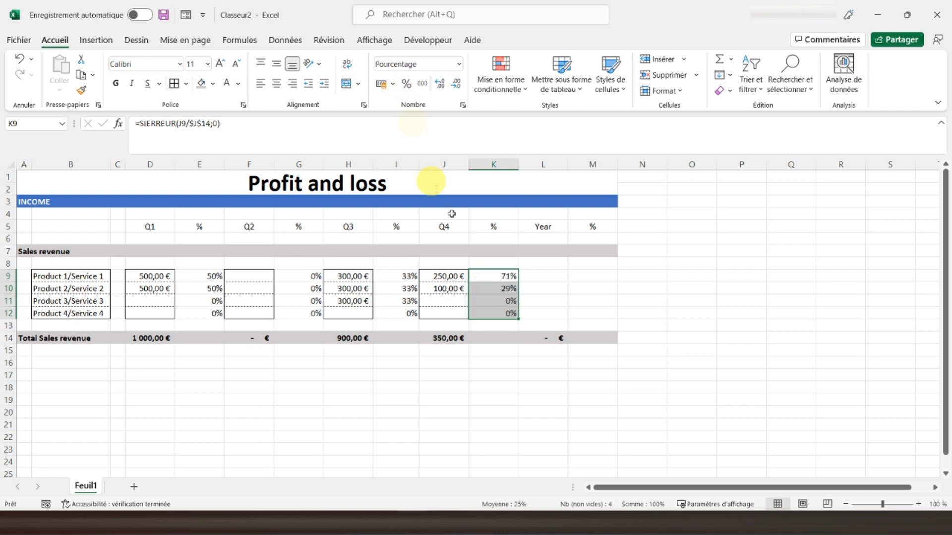
left_click(450, 288)
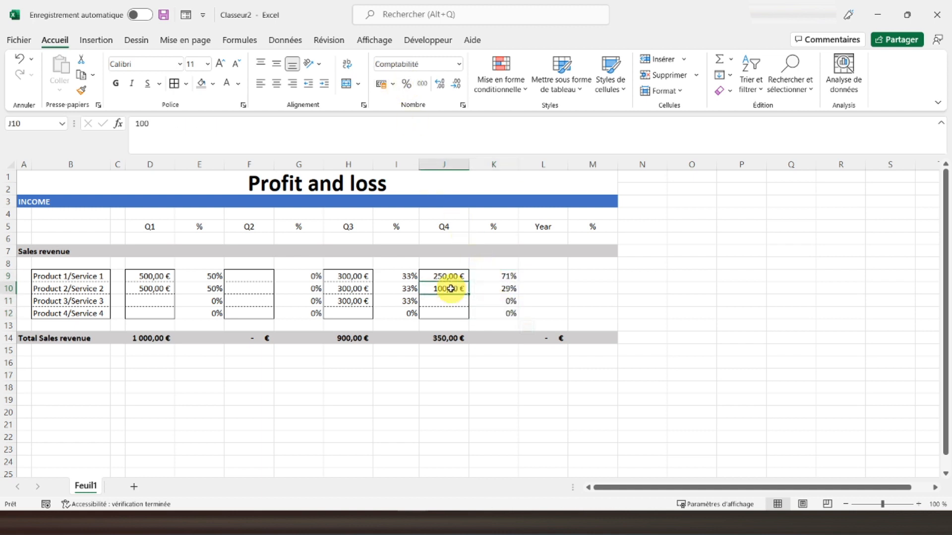
Sum Product 1's four quarters in the Year cell L9 with =D9+F9+H9+J9 and fill the formula down to L12
left_click(540, 274)
type("=")
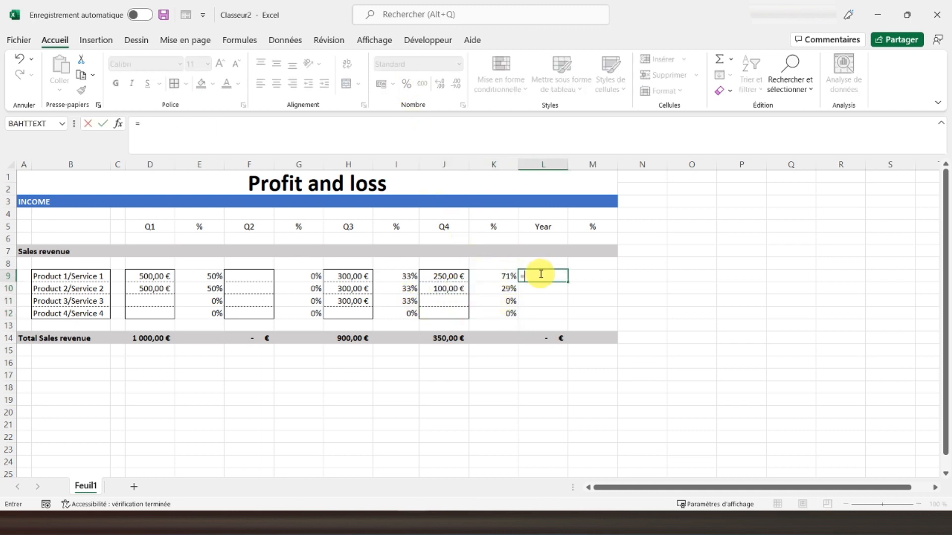
left_click(163, 276)
type("+")
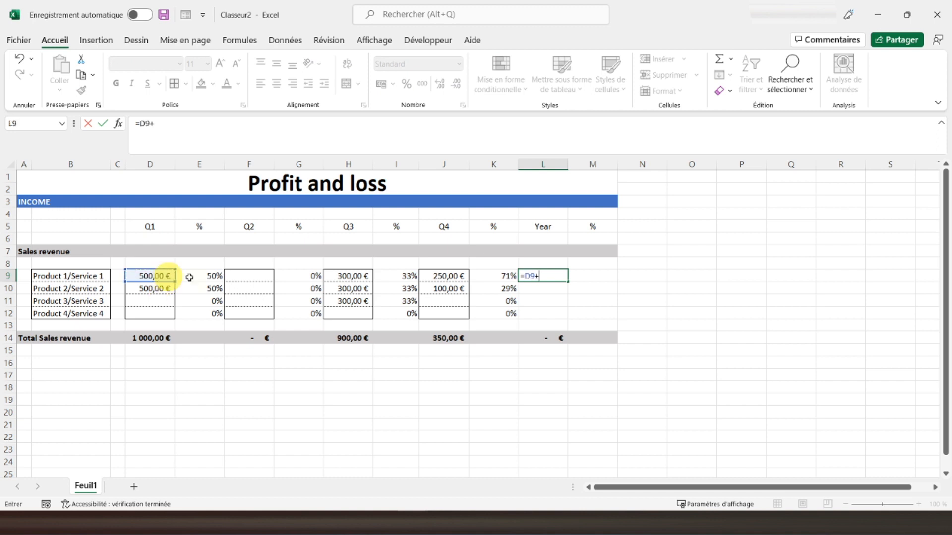
left_click(250, 275)
type("+")
left_click(342, 276)
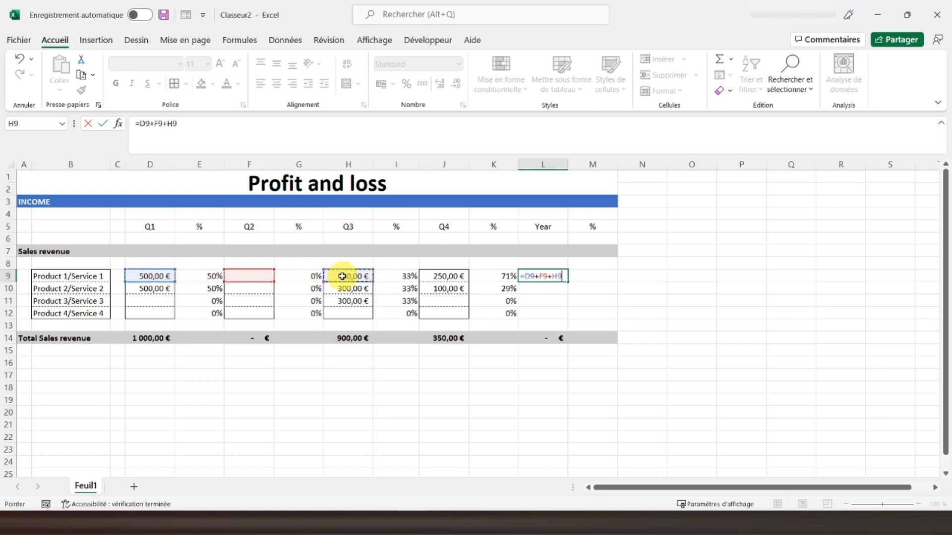
type("+")
left_click(432, 276)
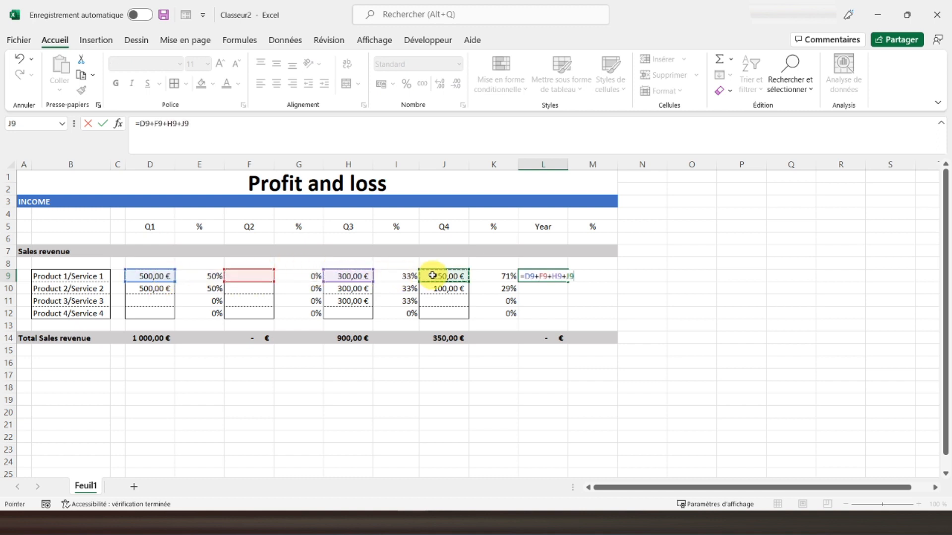
key("Return")
left_click(543, 276)
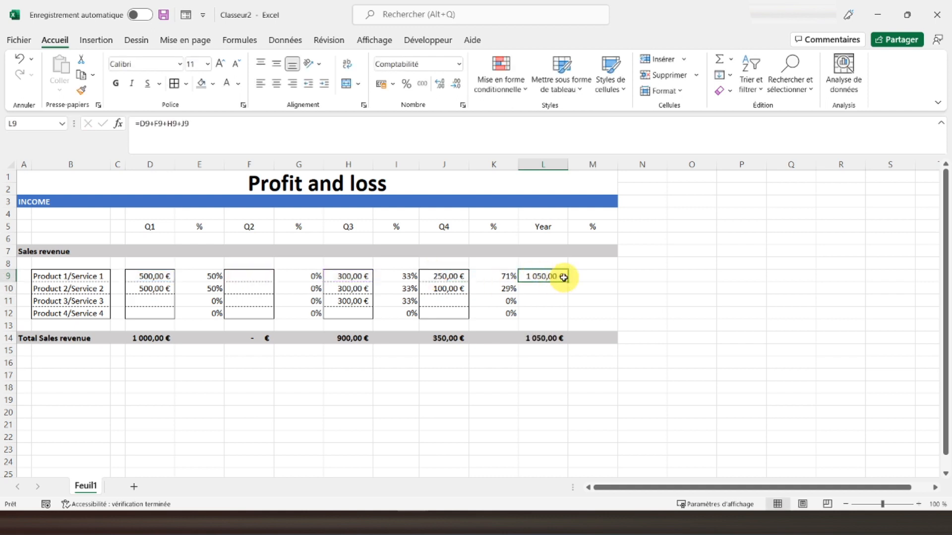
left_click_drag(567, 282, 550, 310)
Calculate Product 1's share of the yearly revenue in M9 with =SIERREUR(L9/$L$14;0)
left_click(592, 274)
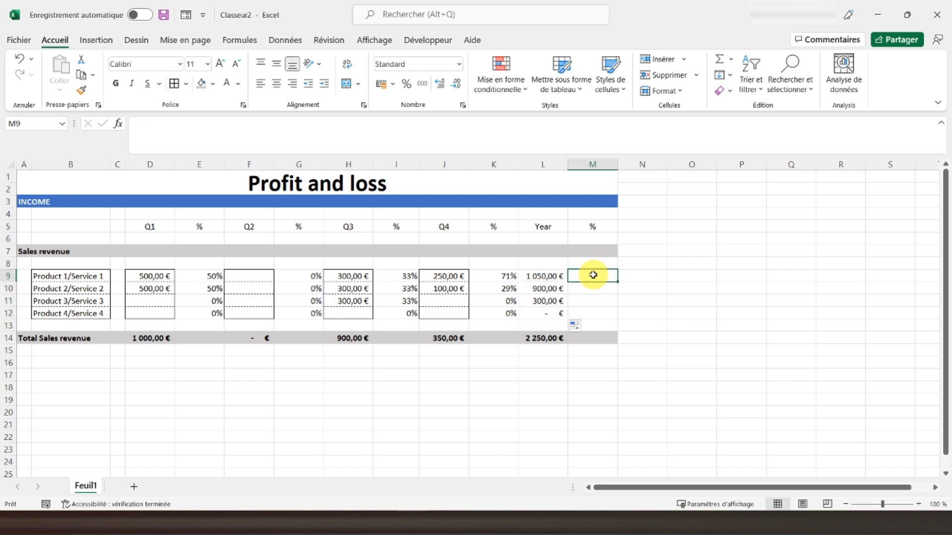
type("=sierre")
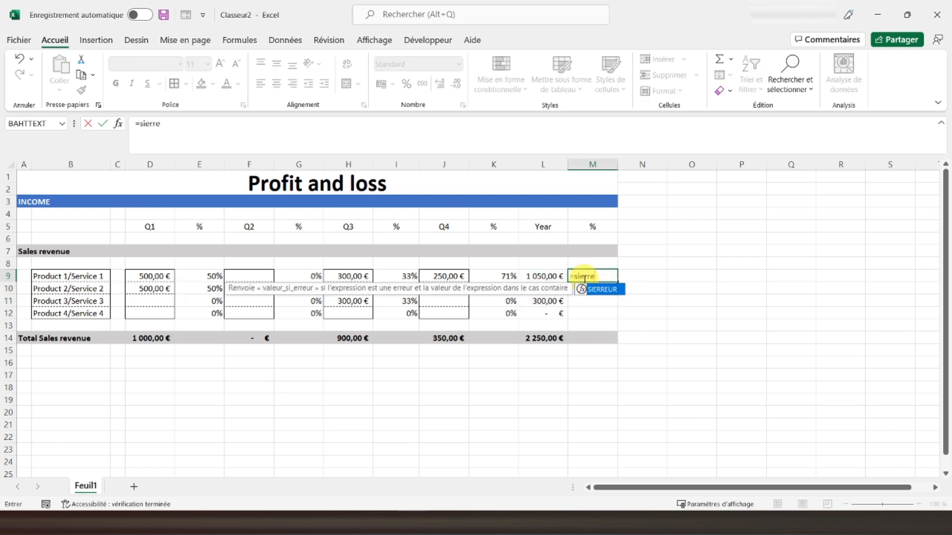
type("ur(")
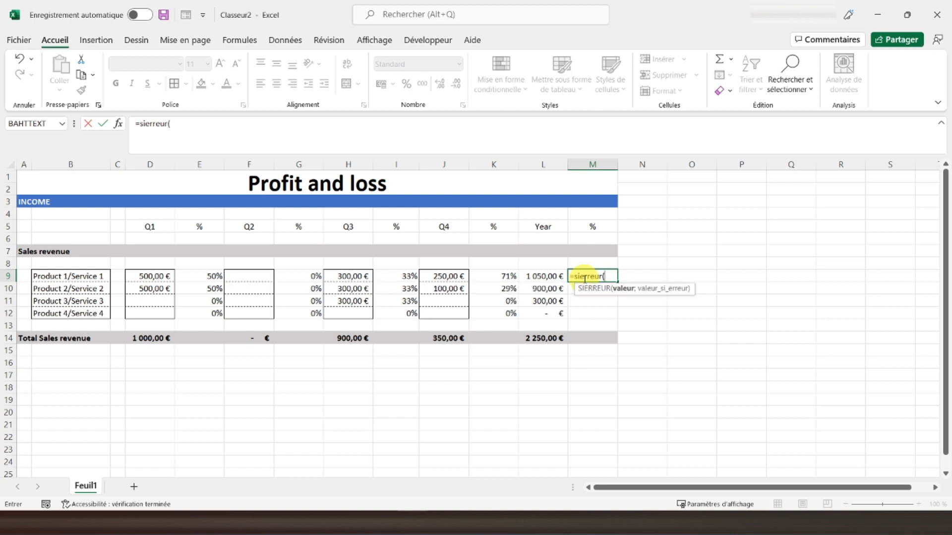
left_click(541, 277)
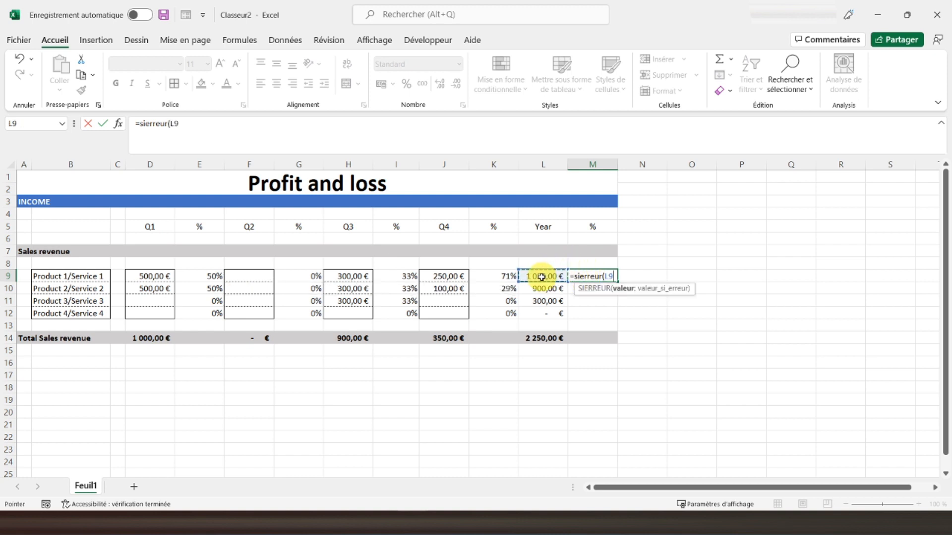
type("/")
left_click(544, 339)
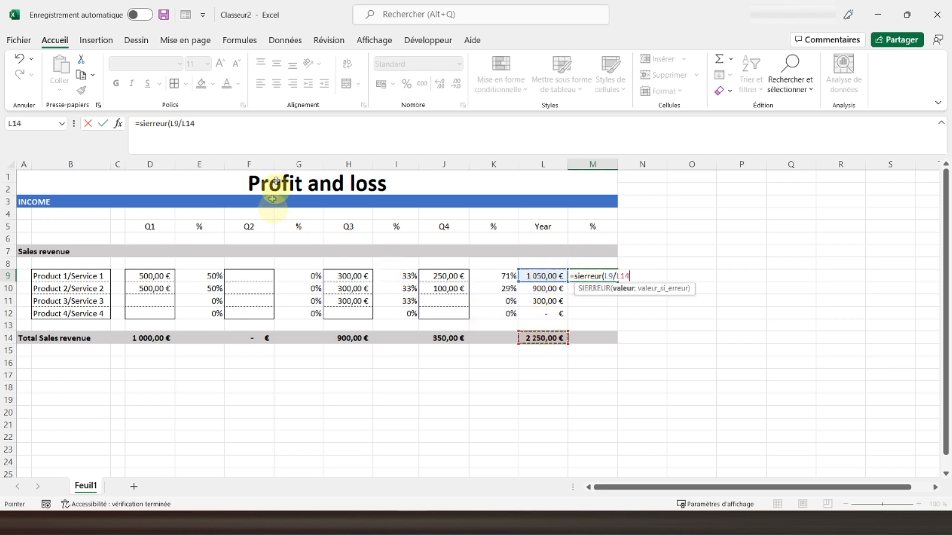
left_click(186, 124)
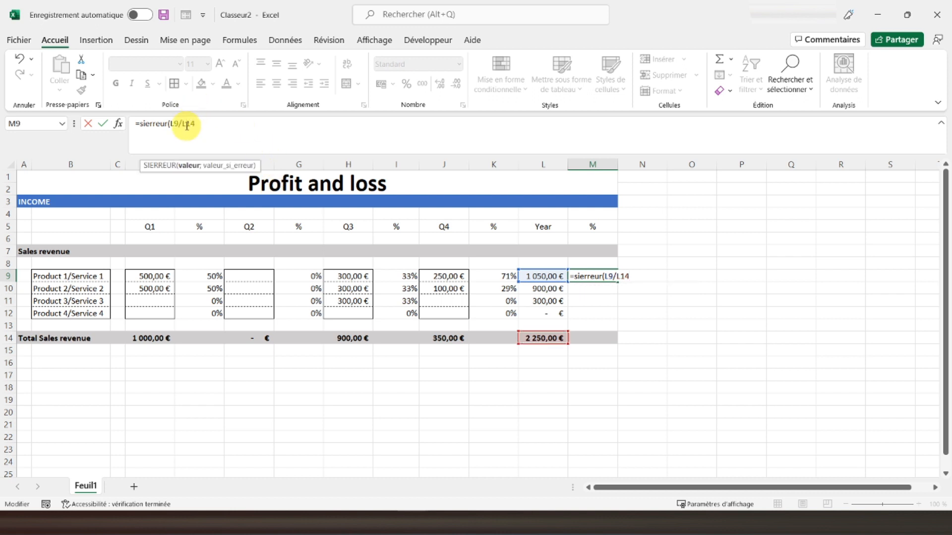
key("F4")
left_click(221, 126)
type(";0)")
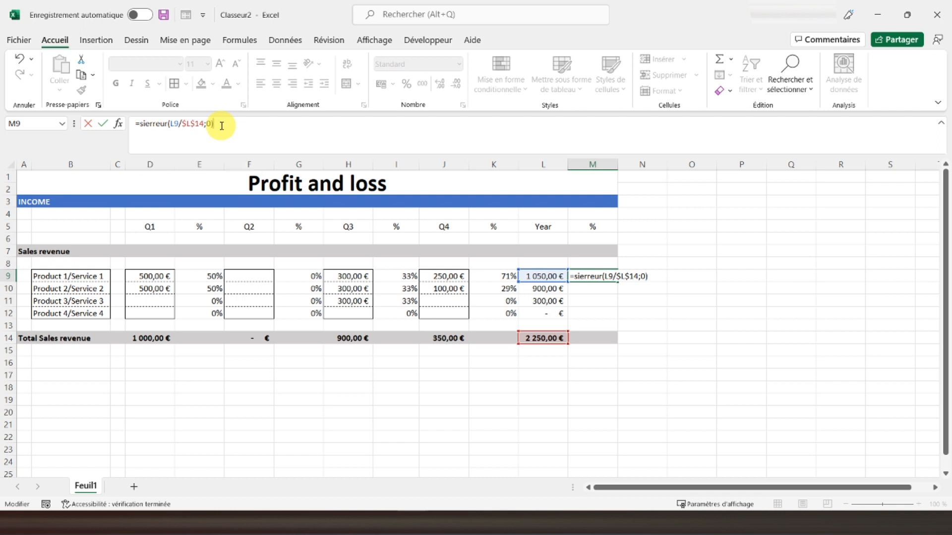
key("Return")
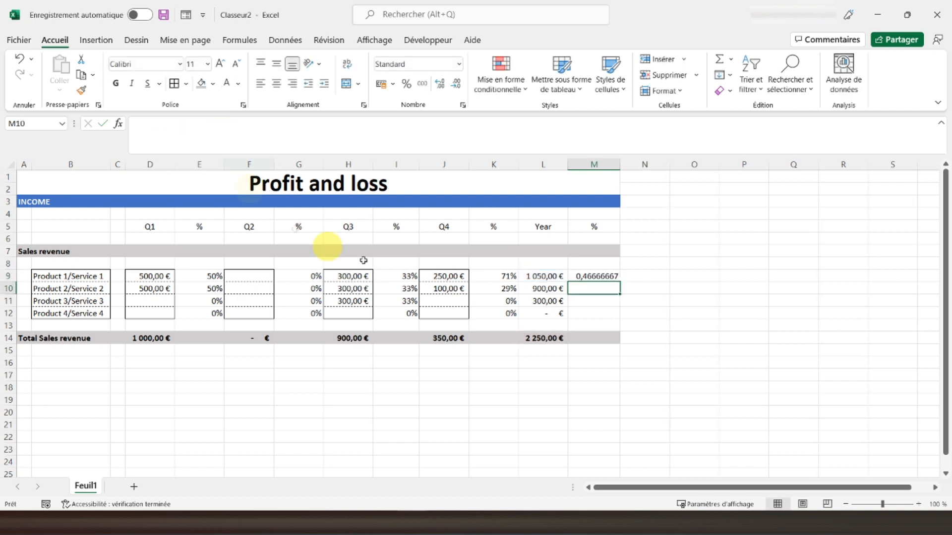
Format M9:M12 as percentages and fill the yearly share formula from M9 down to M12
left_click_drag(584, 274, 586, 312)
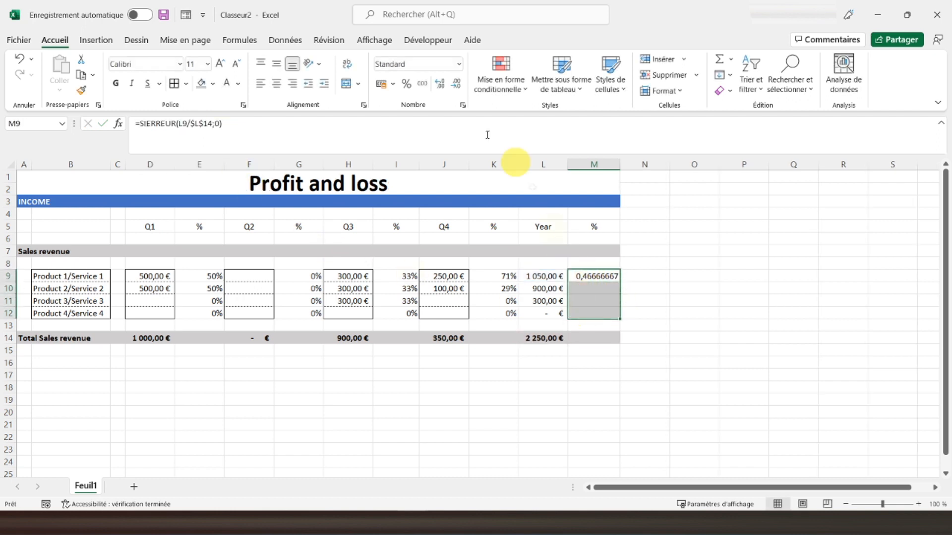
left_click(407, 84)
left_click(613, 277)
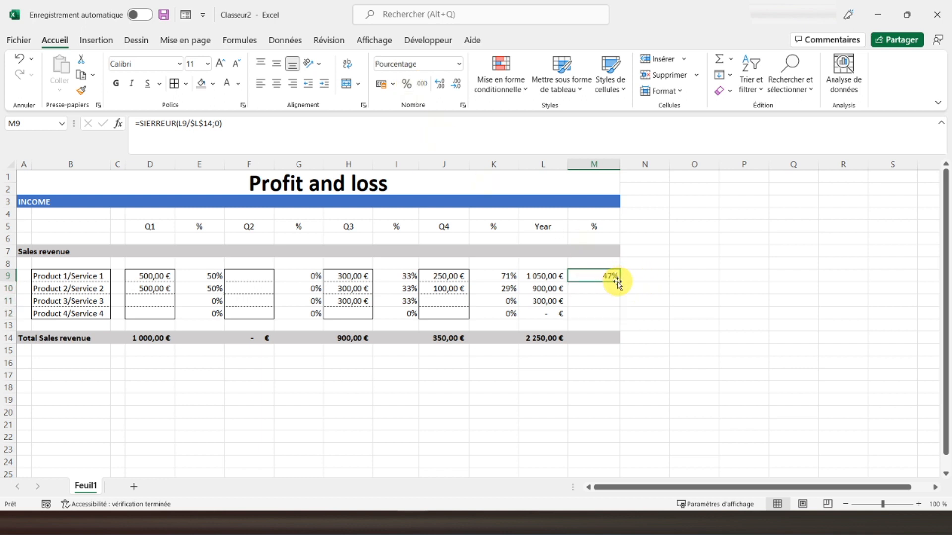
left_click_drag(619, 282, 612, 315)
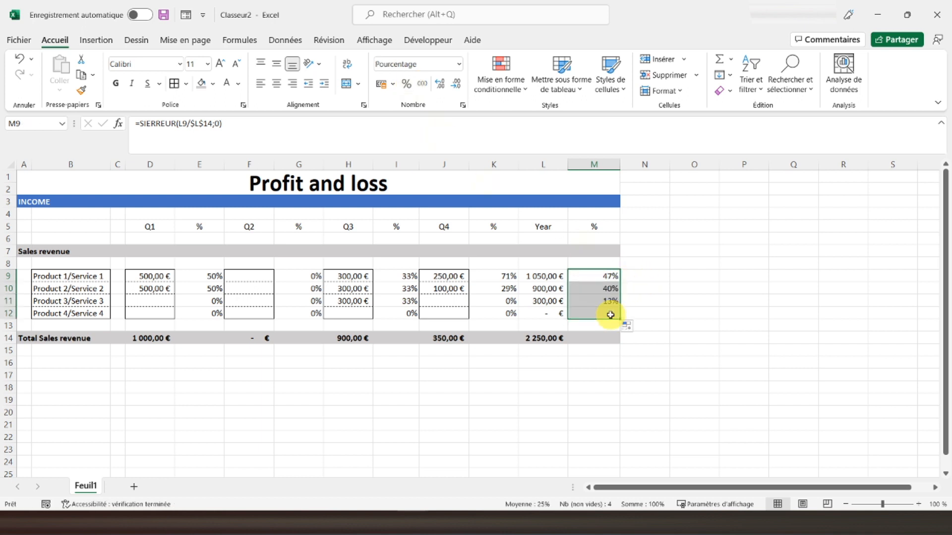
Italicize the yearly totals and their percentage shares in L9:M14
left_click(585, 289)
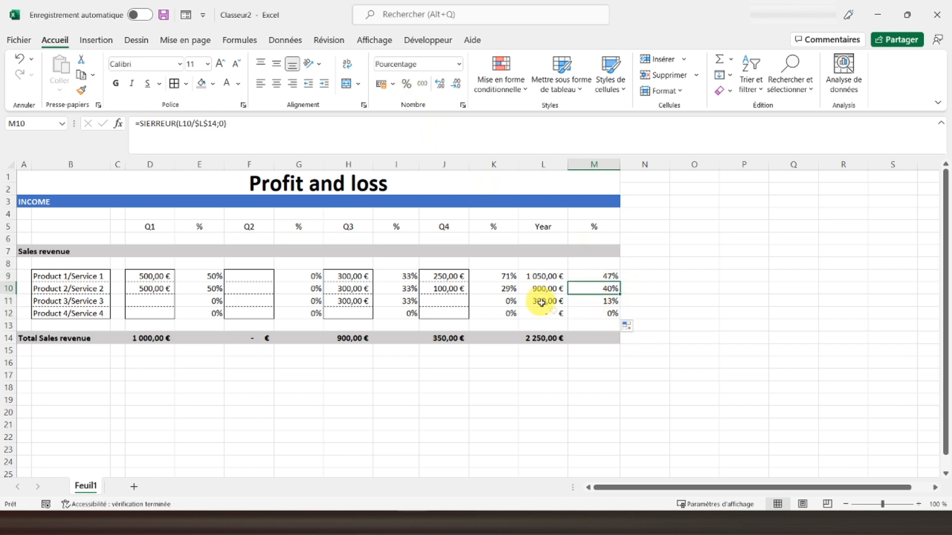
left_click_drag(529, 276, 585, 338)
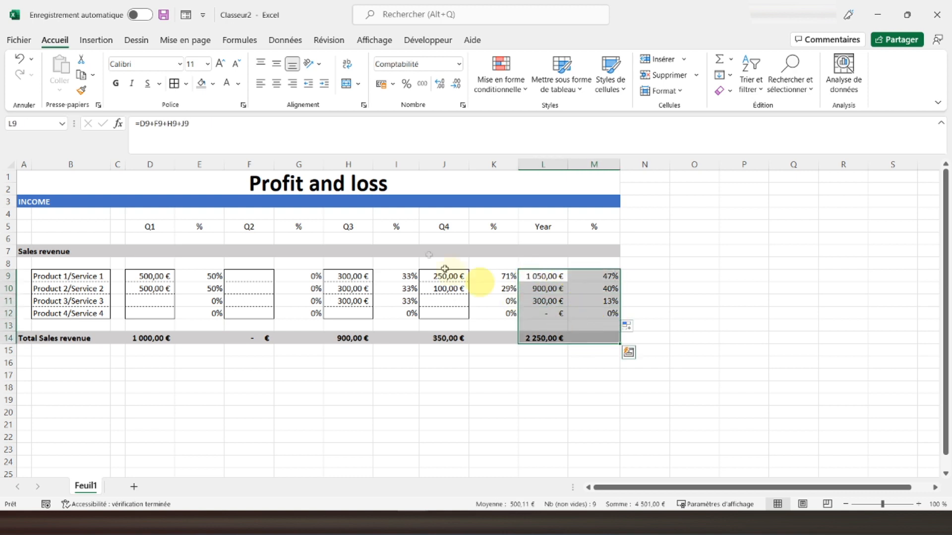
left_click(132, 84)
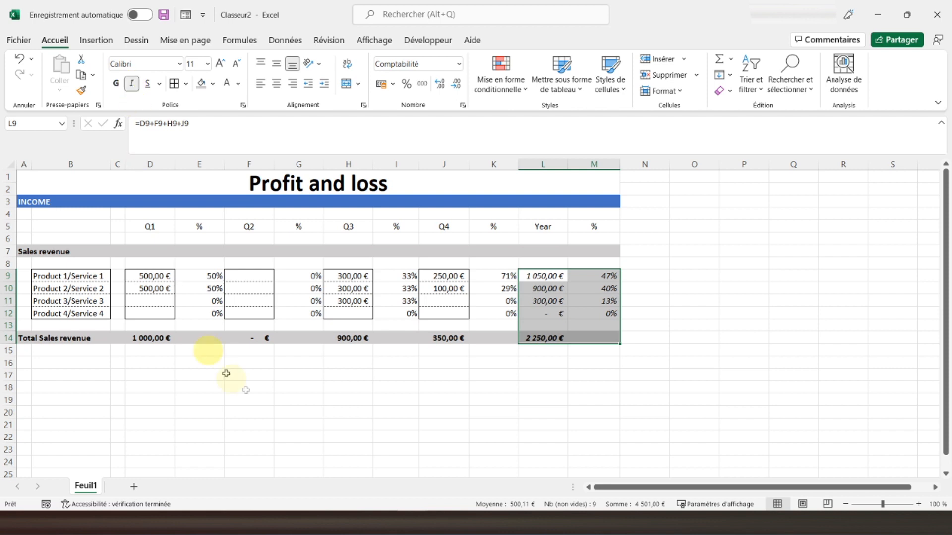
left_click(302, 323)
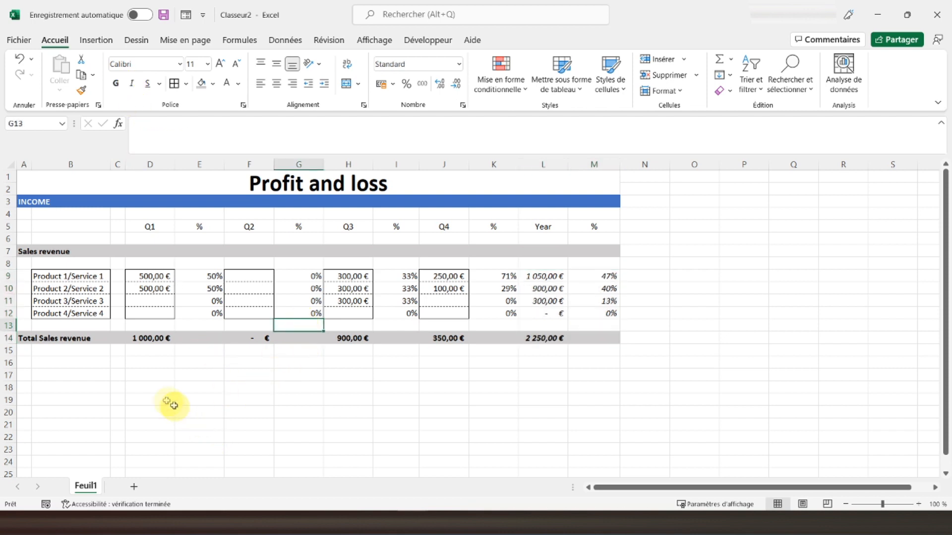
Enter the section heading "Cost of sales" in A16
left_click(27, 363)
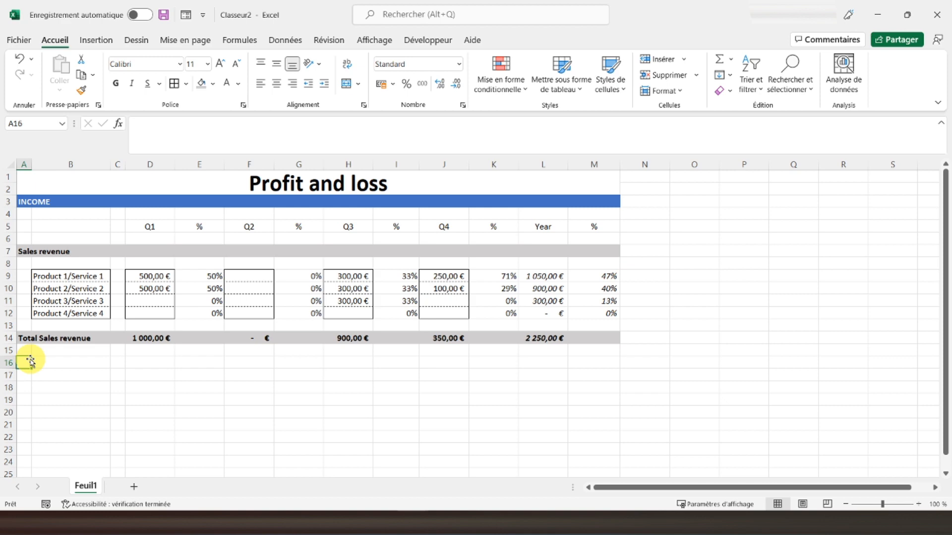
type("Cost of sale")
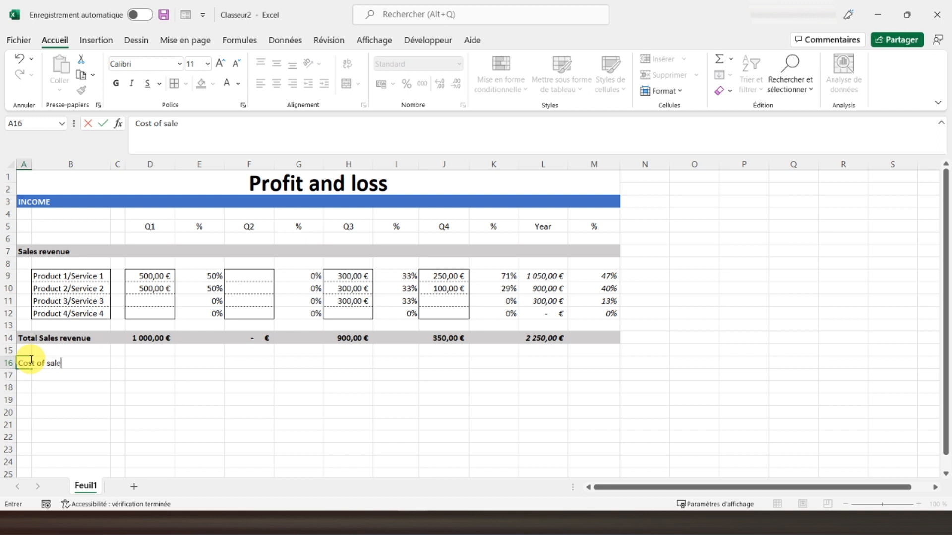
key("Return")
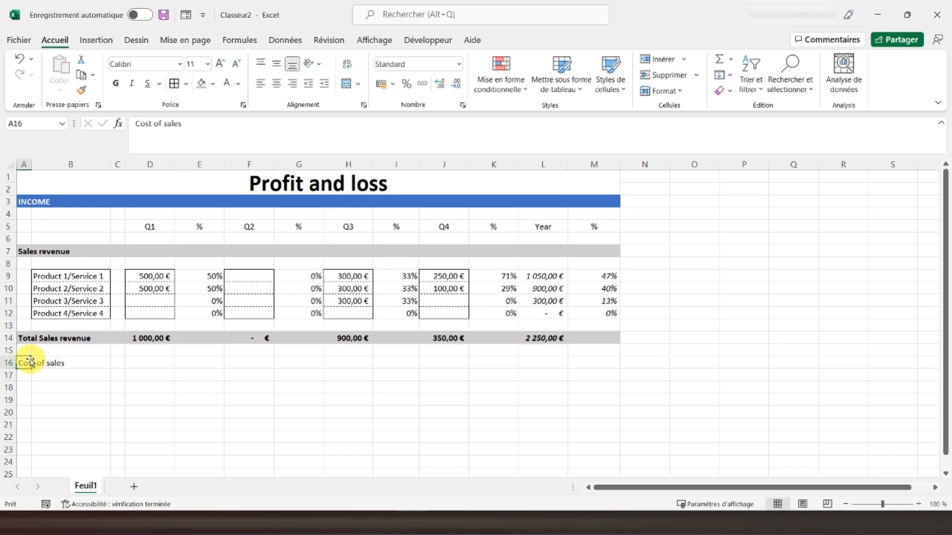
Copy the formatting of the Sales revenue heading row 7 onto the Cost of sales row 16
left_click(7, 251)
left_click(81, 89)
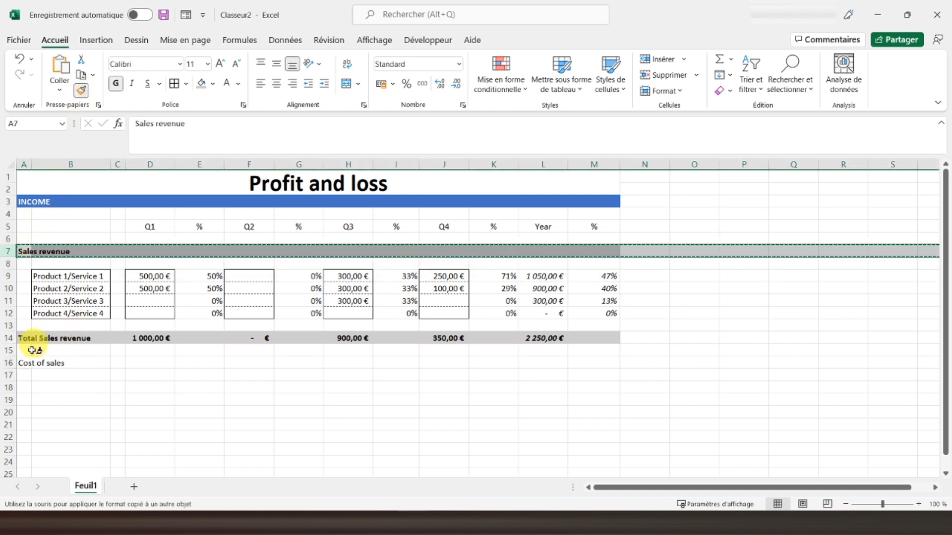
left_click(8, 363)
left_click(102, 363)
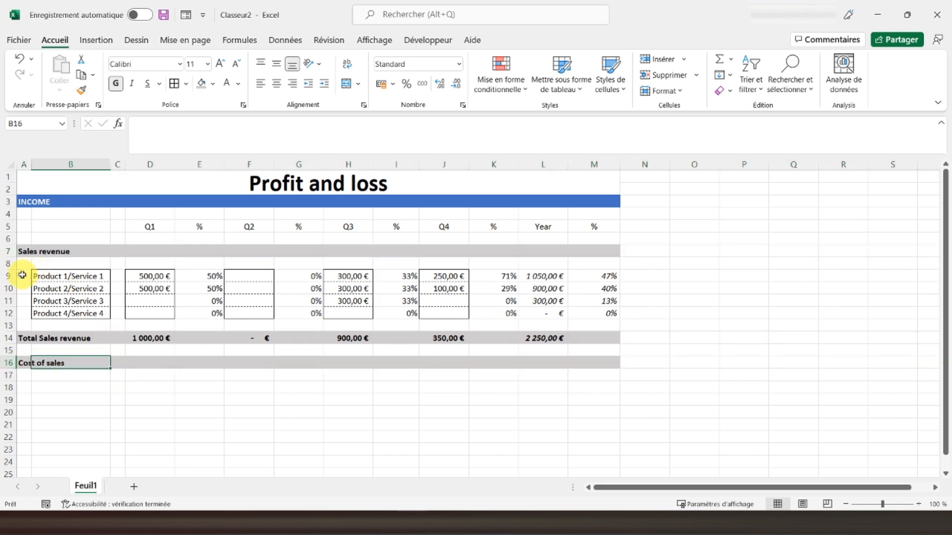
Copy the four product rows 9 to 12 and paste them under Cost of sales, starting at A18
left_click_drag(8, 276, 9, 313)
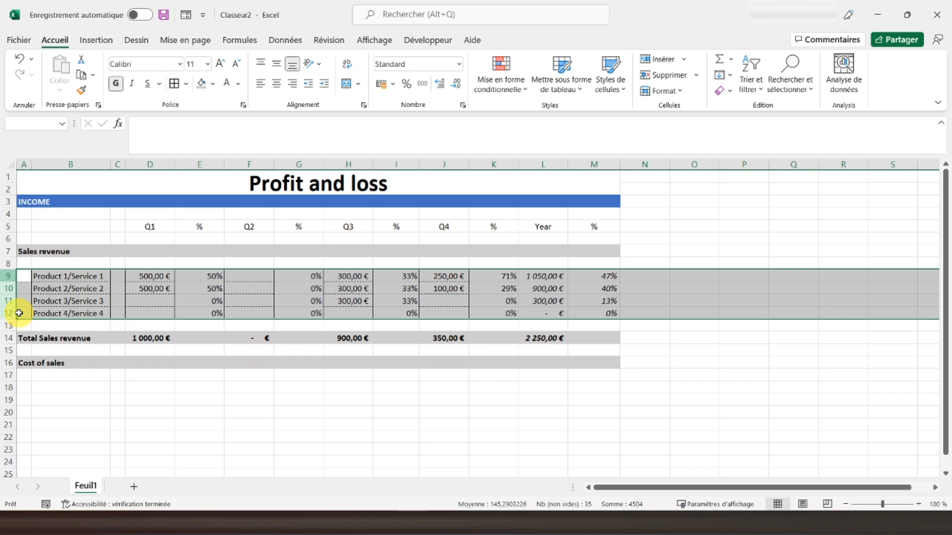
right_click(95, 289)
left_click(139, 95)
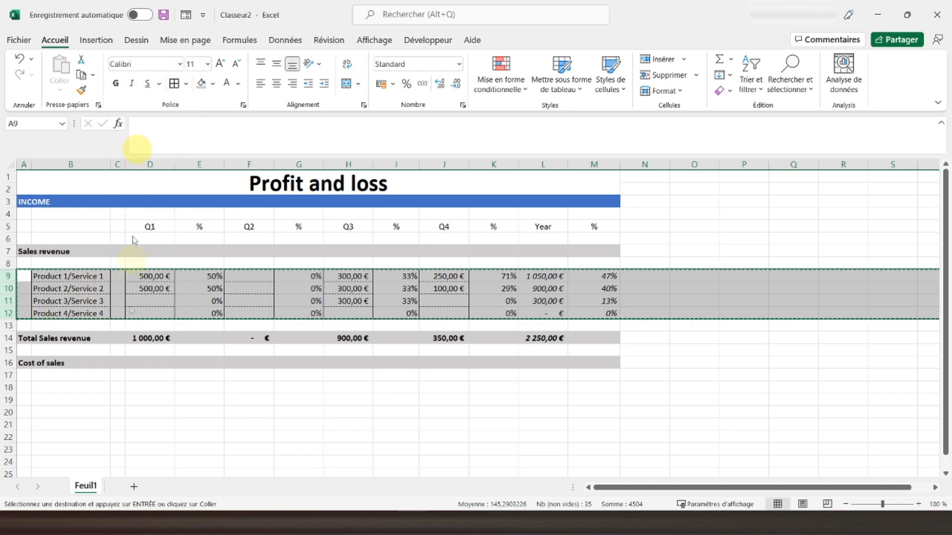
left_click(22, 387)
right_click(22, 387)
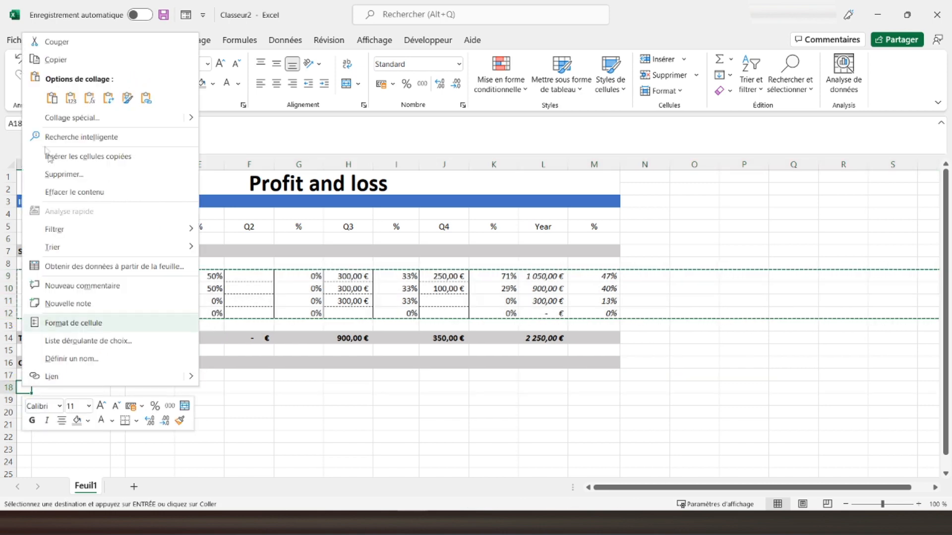
left_click(52, 98)
left_click(130, 401)
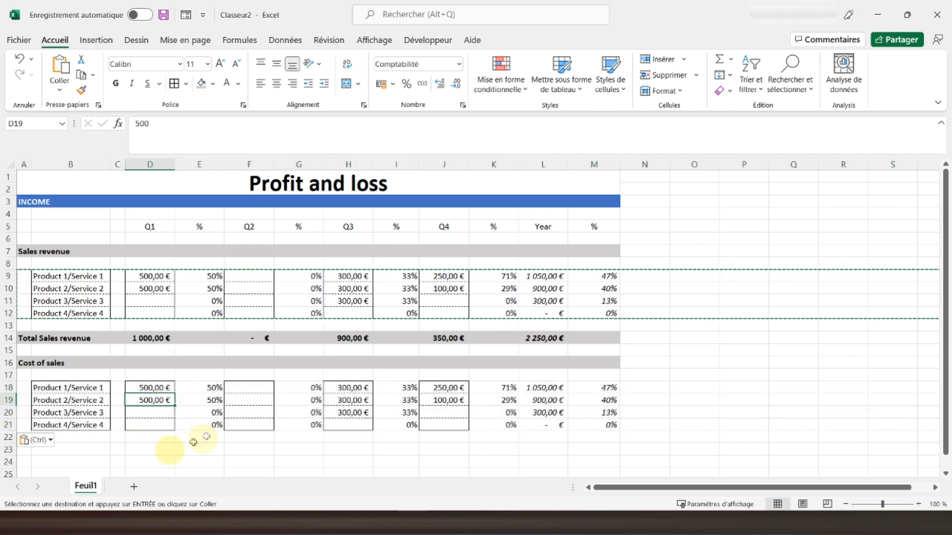
left_click(85, 392)
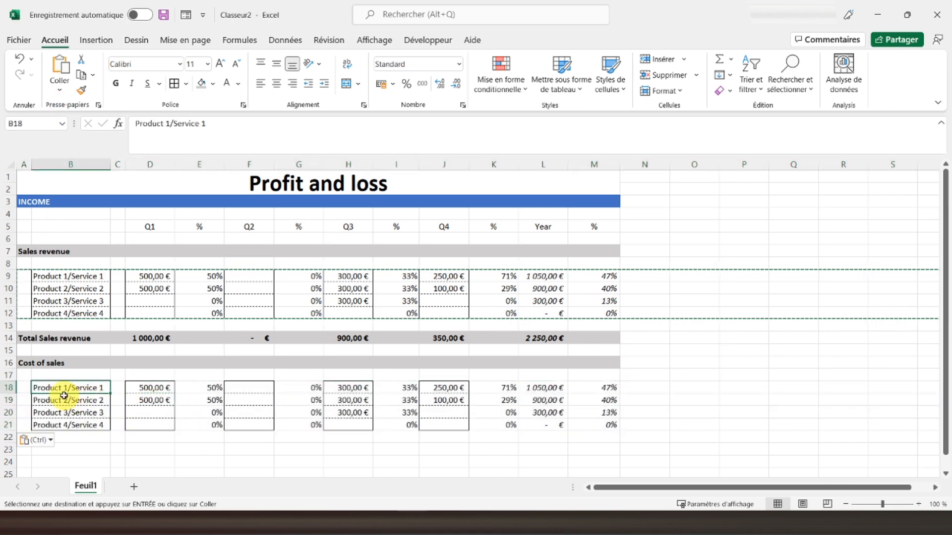
left_click(64, 276)
left_click_drag(70, 386, 75, 425)
Clear the copied Q1, Q3 and Q4 amounts from the Cost of sales product rows
left_click_drag(151, 385, 154, 406)
key("Delete")
left_click_drag(342, 388, 349, 414)
key("Delete")
left_click_drag(451, 389, 448, 400)
key("Delete")
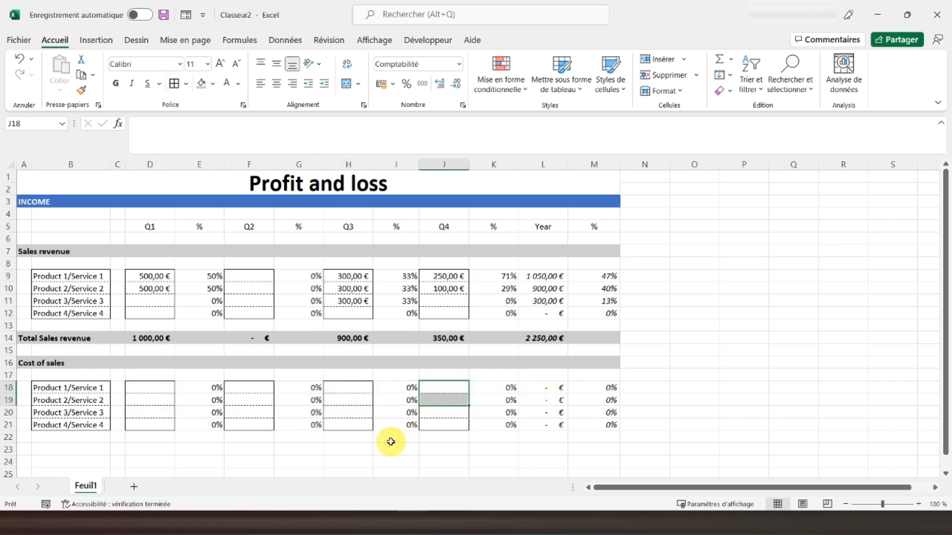
Examine Product 1's Cost of sales formulas in E18, G18, I18, K18, L18 and M18 to check which total each share references
left_click(149, 387)
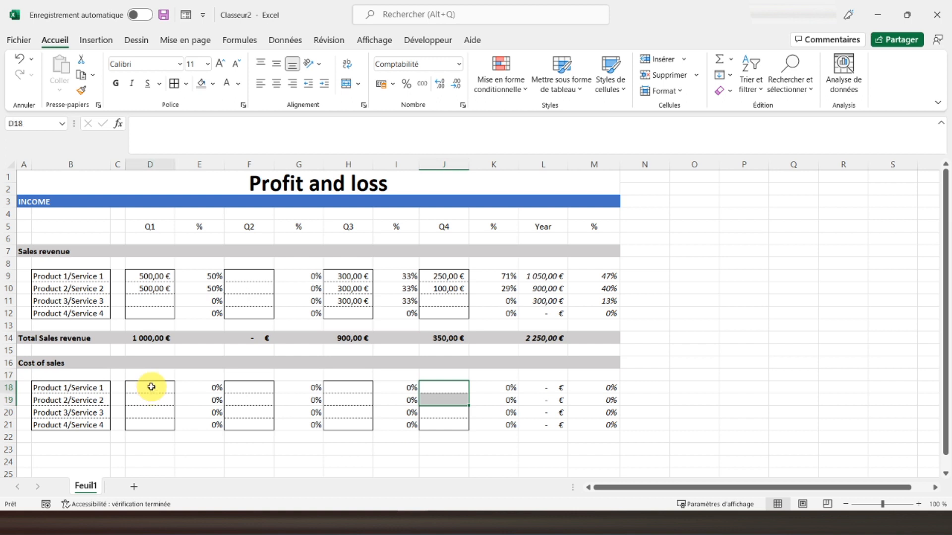
left_click(192, 384)
left_click(258, 131)
left_click(165, 342)
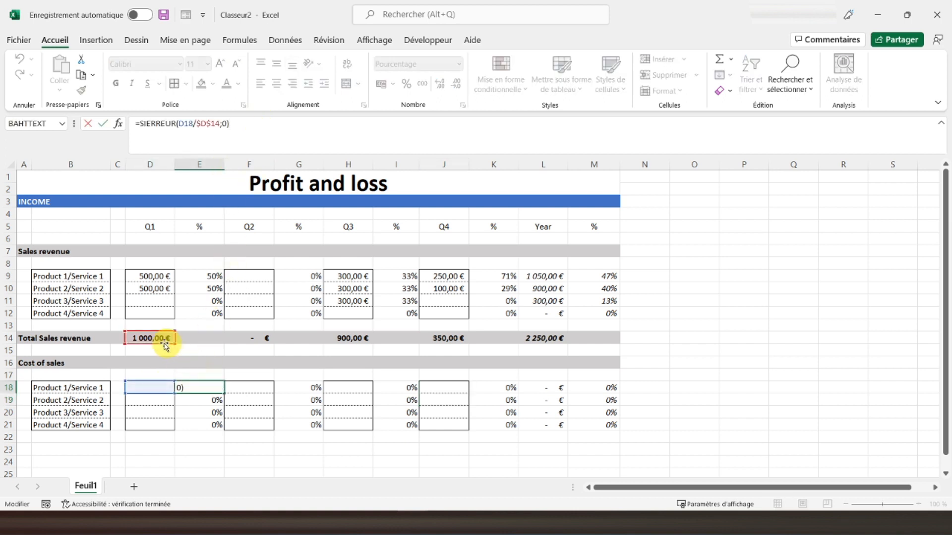
key("Escape")
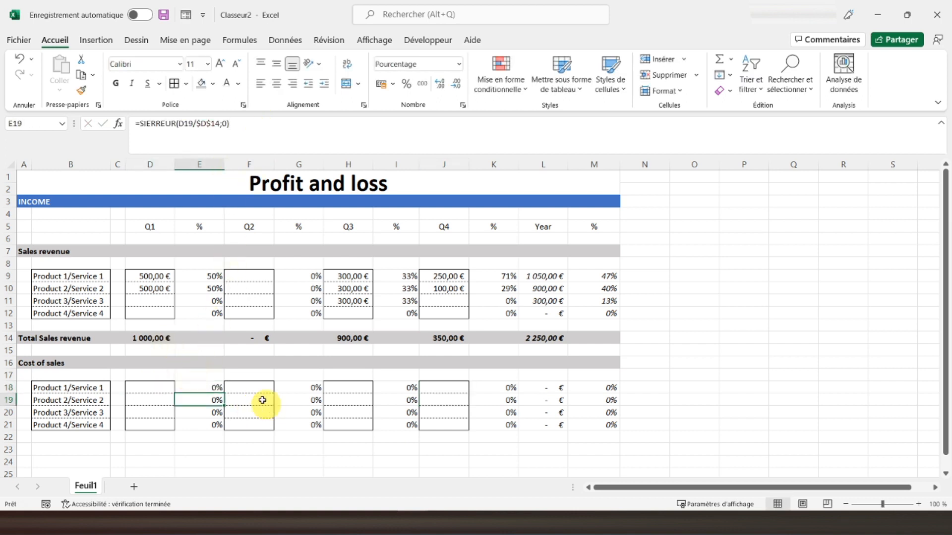
left_click(303, 388)
left_click(236, 132)
key("Return")
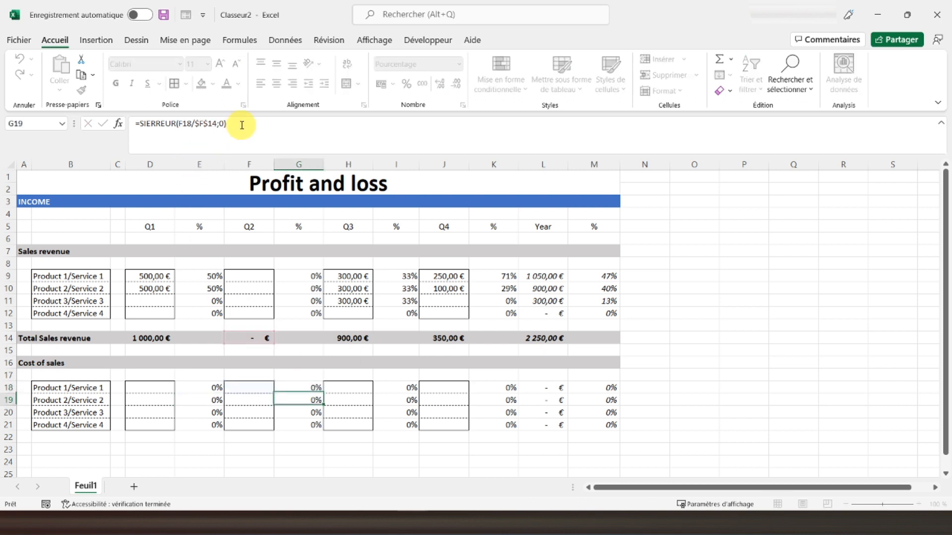
left_click(395, 387)
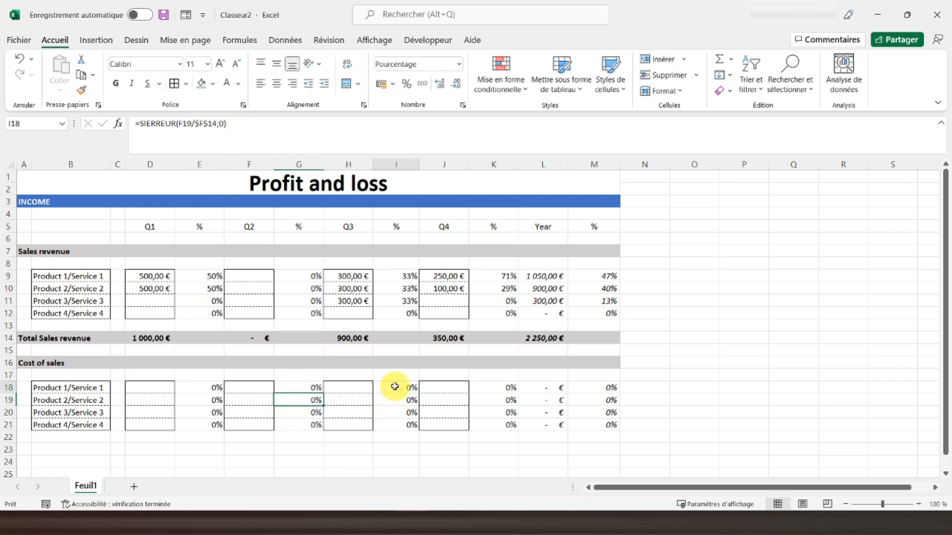
left_click(274, 129)
key("Return")
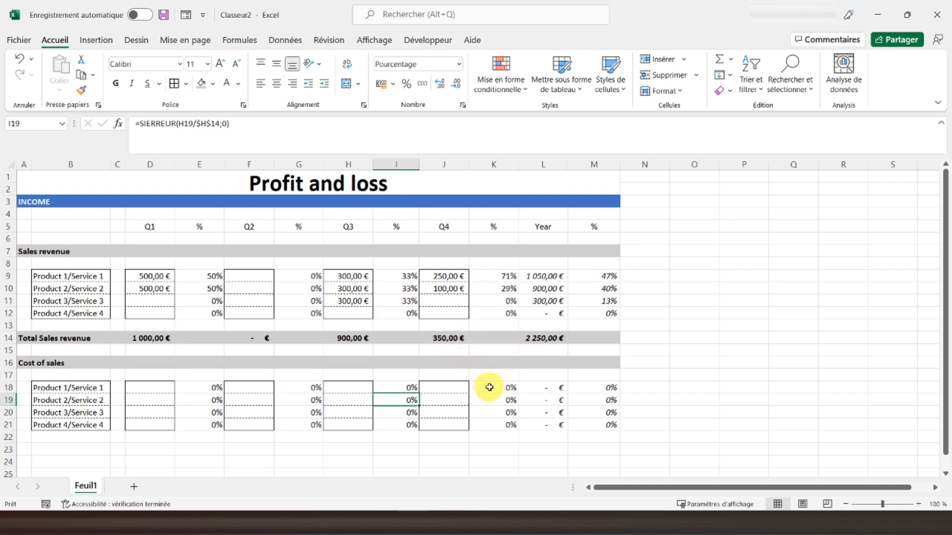
left_click(490, 387)
left_click(337, 122)
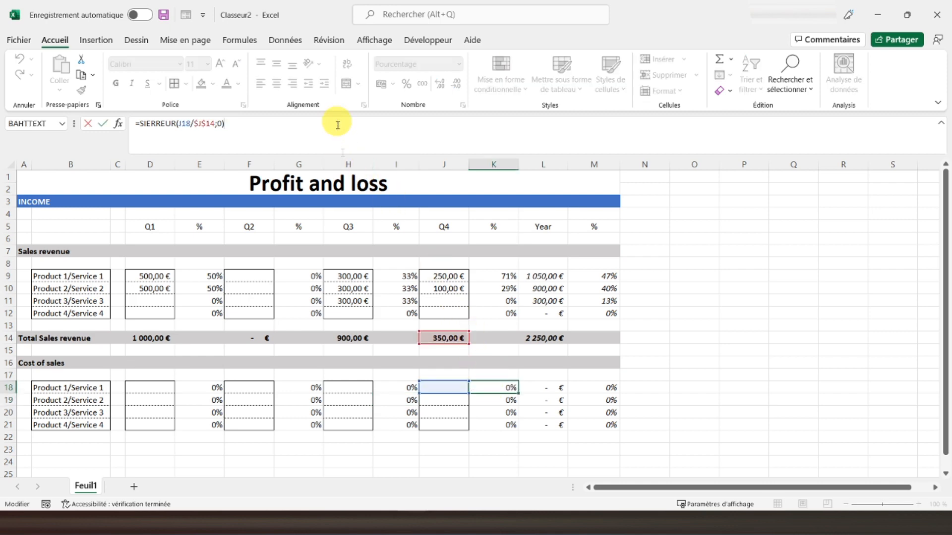
key("Return")
left_click(544, 390)
left_click(605, 387)
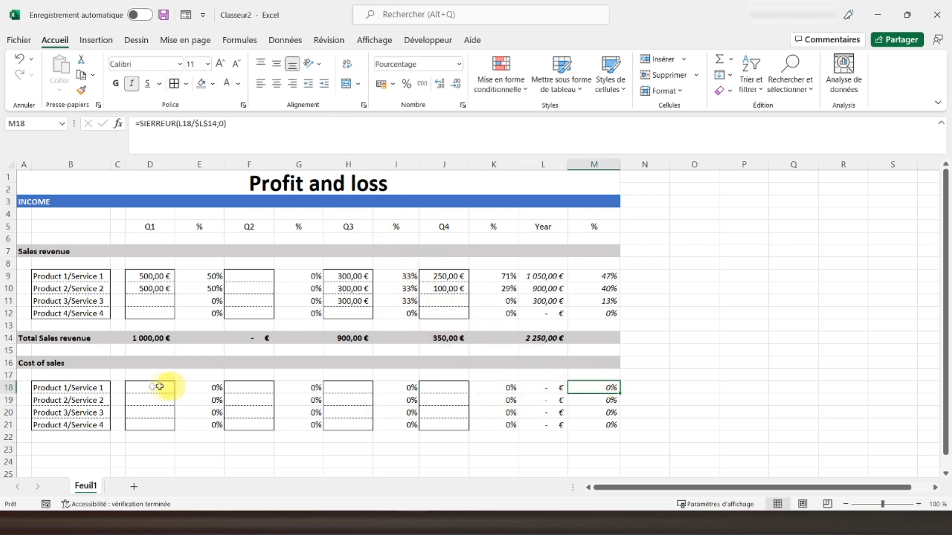
Copy the Total Sales revenue row 14 and paste it into row 23 below the Cost of sales products
scroll(67, 399, "down", 1)
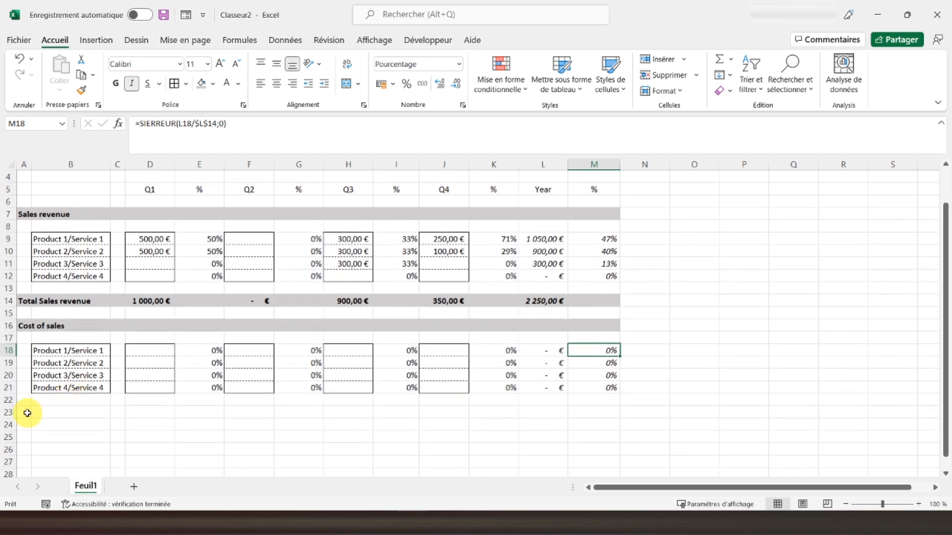
right_click(14, 301)
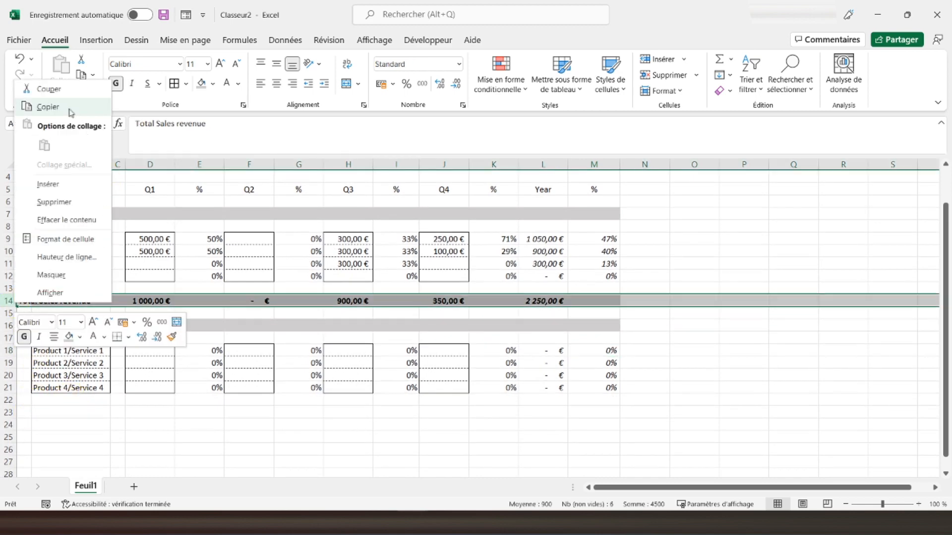
left_click(72, 113)
left_click(10, 413)
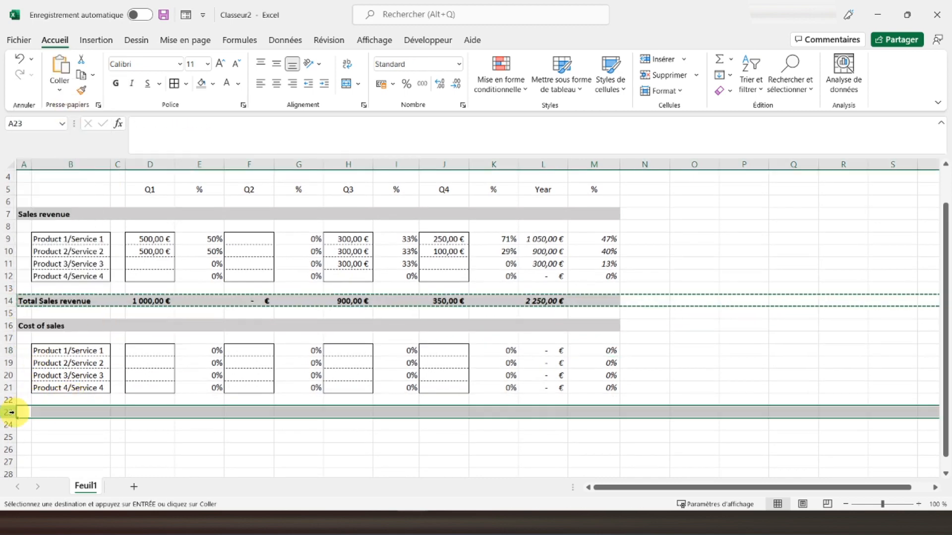
right_click(10, 413)
left_click(45, 254)
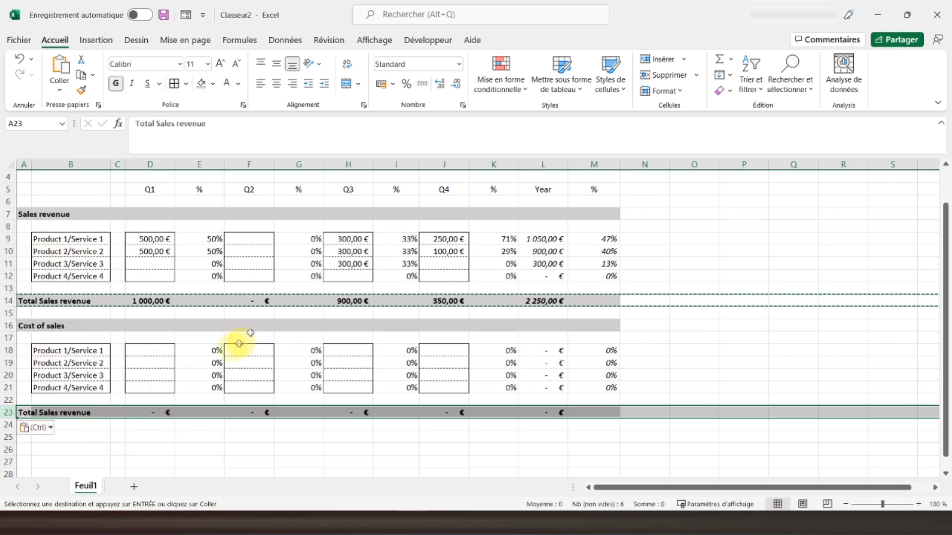
Replace the copied label in A23 with "Total Cost of sales"
scroll(189, 277, "up", 1)
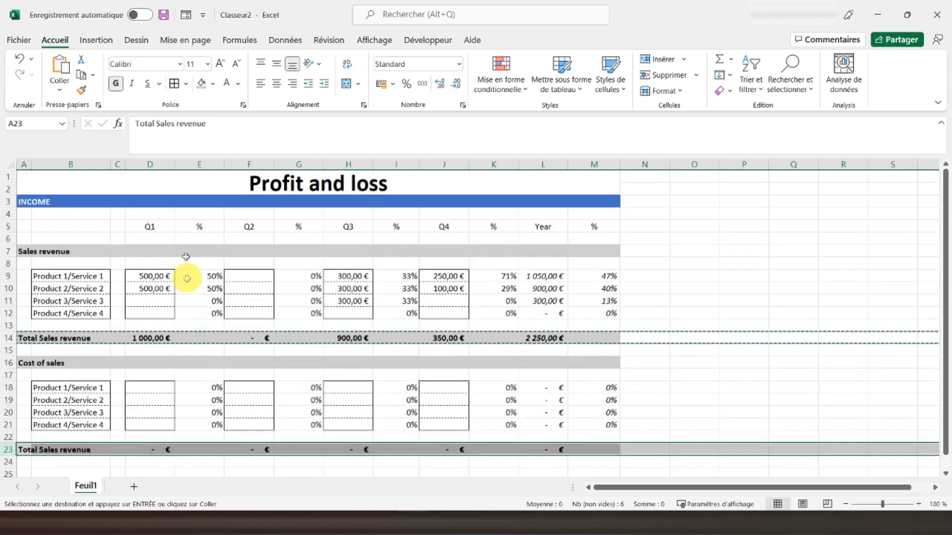
scroll(102, 300, "down", 2)
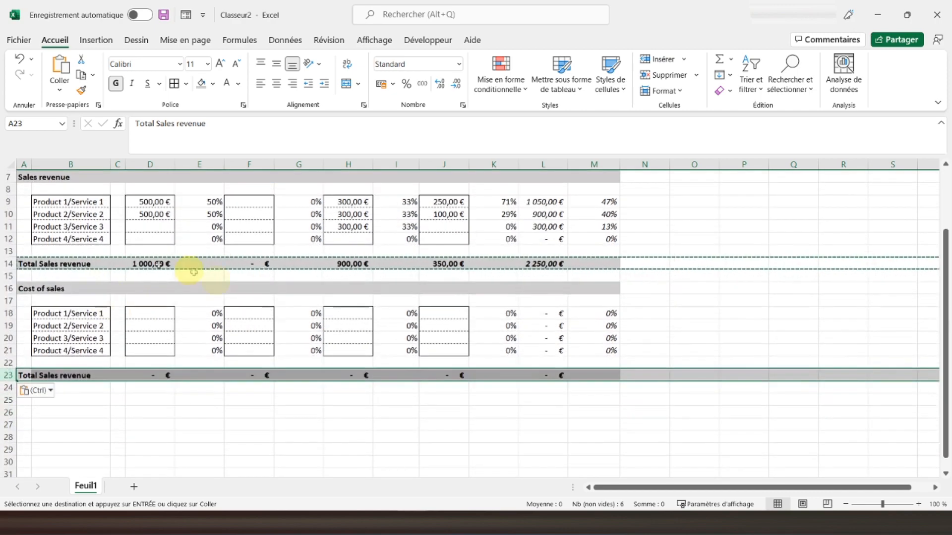
left_click(29, 374)
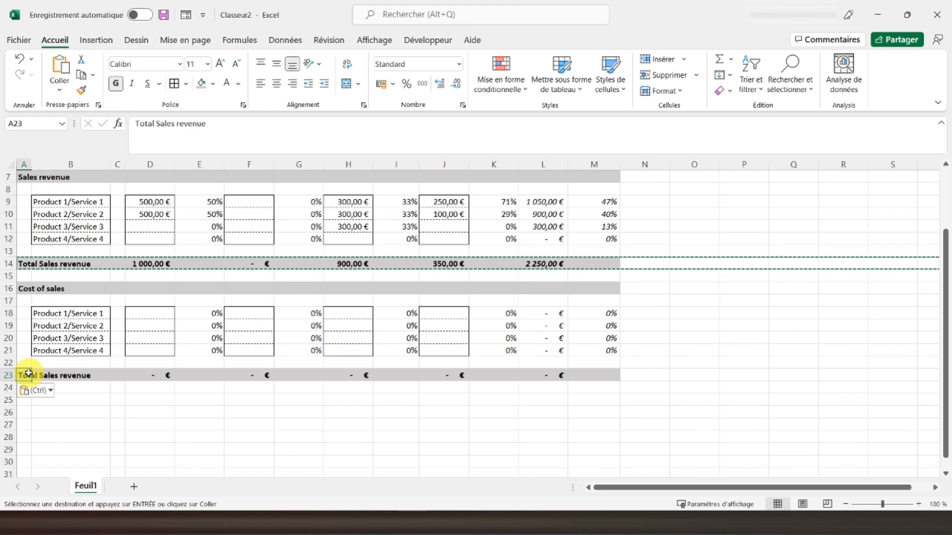
type("Total Cost of")
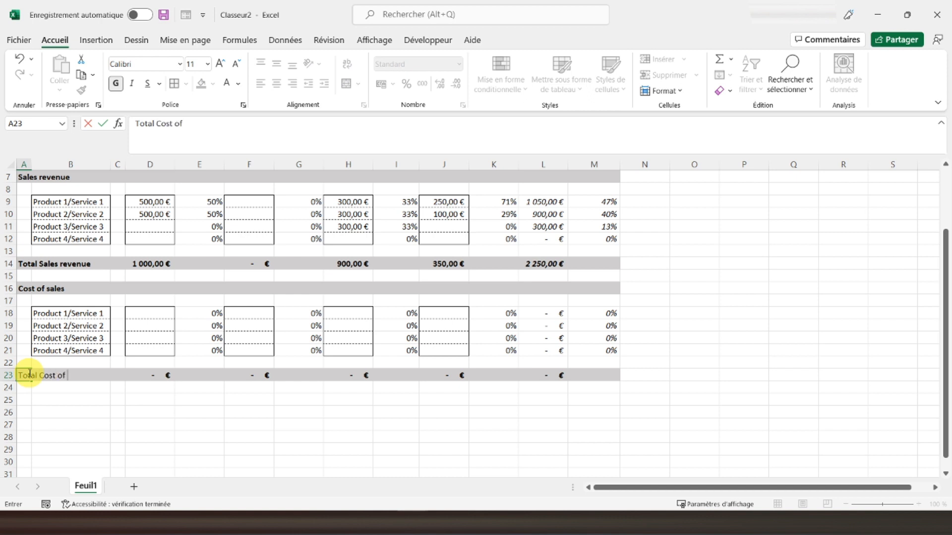
type("sales")
key("Return")
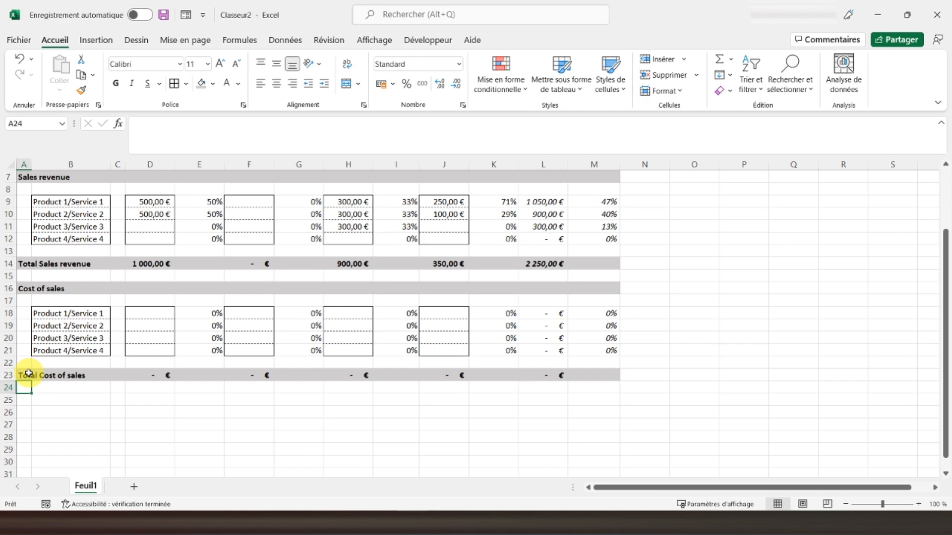
Enter the label "Gross Profit" in A25 below the Total Cost of sales row
scroll(74, 414, "down", 1)
scroll(73, 414, "up", 2)
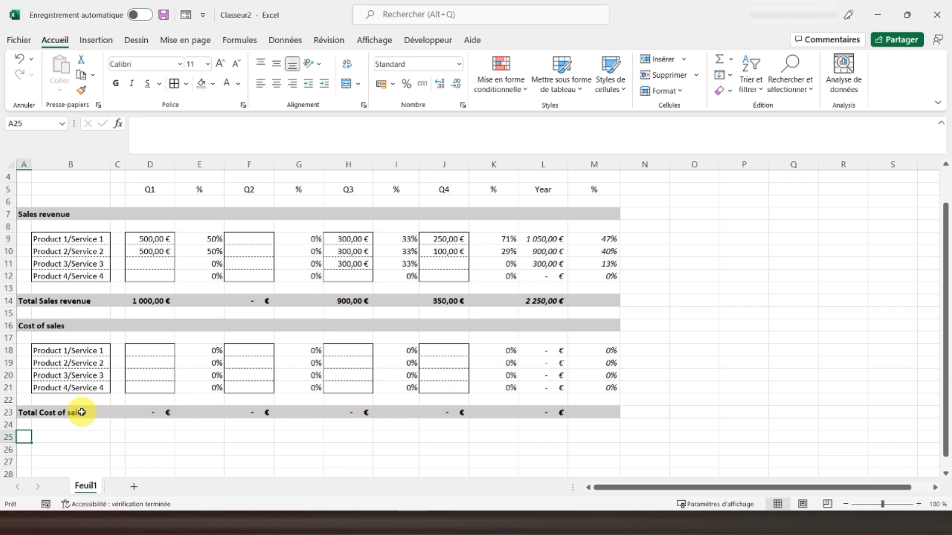
type("G")
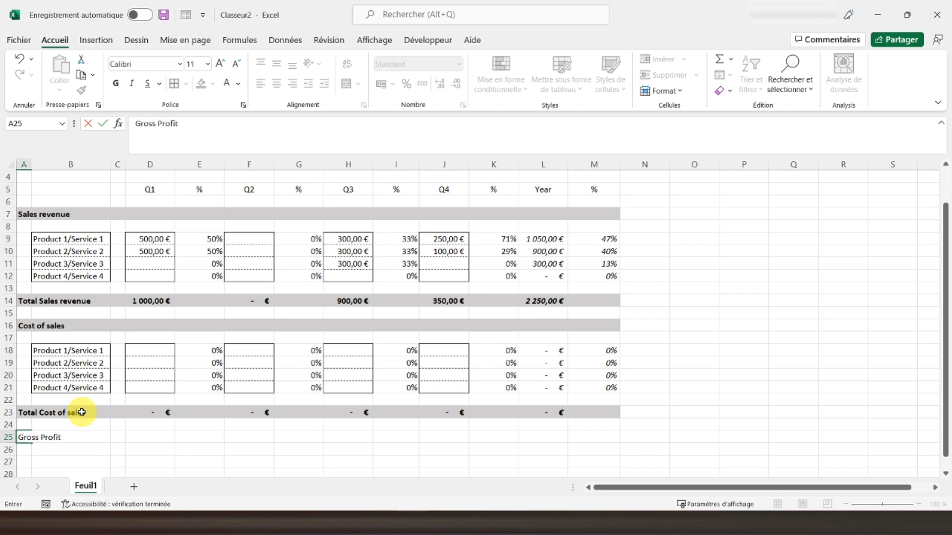
type("ross Profit")
key("Return")
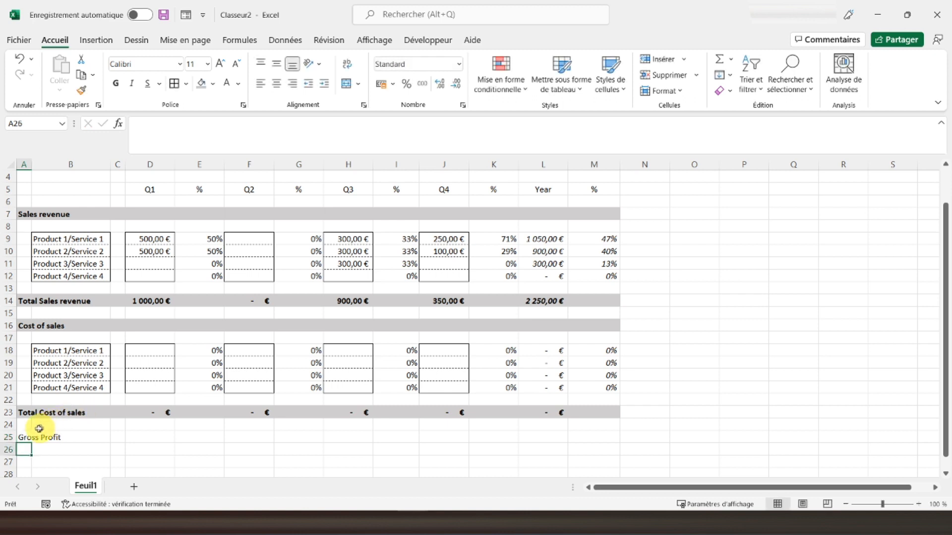
Format the Gross Profit row from A25 to M25 with a dark grey fill and bold white text
left_click_drag(23, 440, 590, 438)
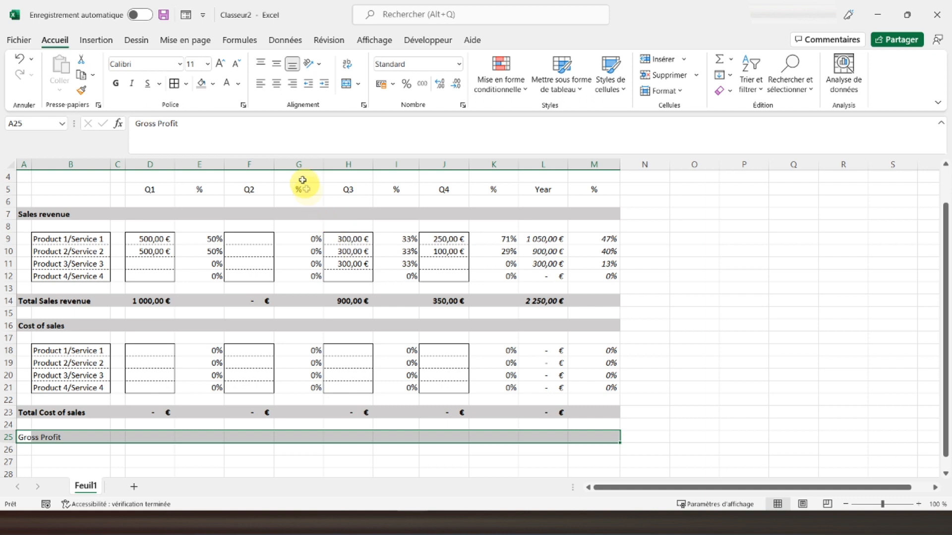
left_click(212, 84)
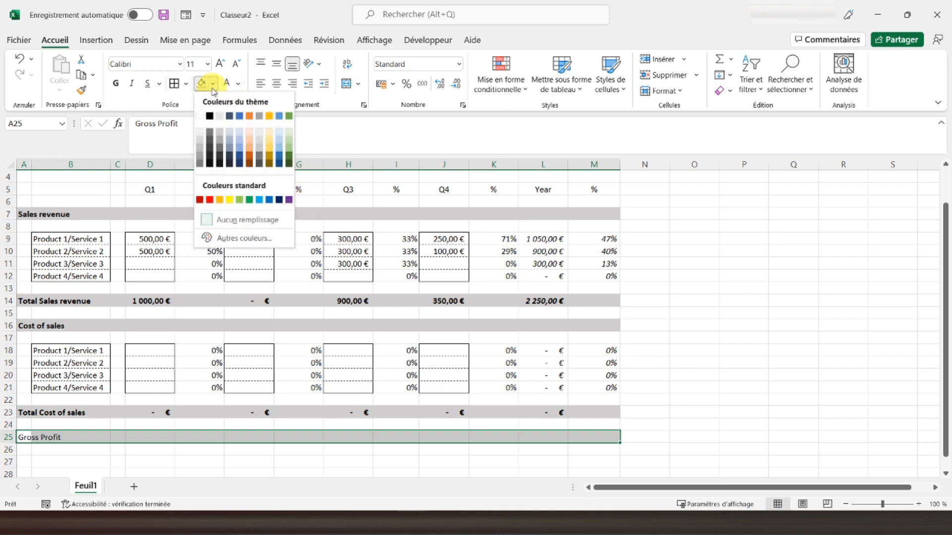
left_click(200, 165)
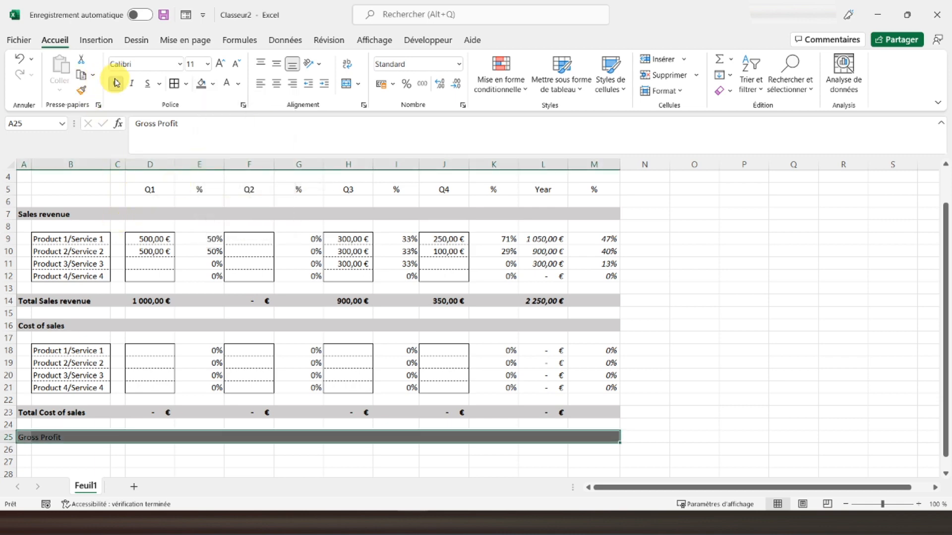
left_click(71, 425)
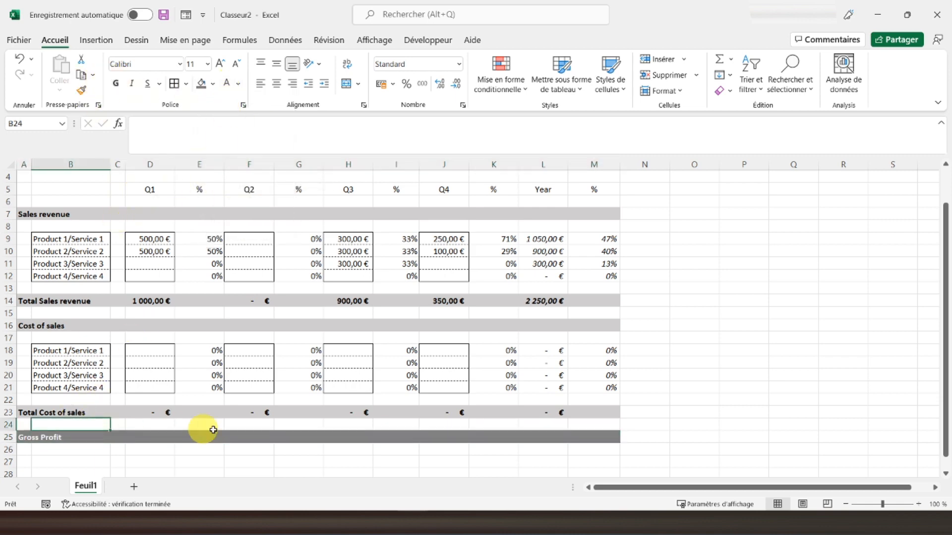
Enter the Q1 Gross Profit formula =D14-D23 in D25, subtracting Total Cost of sales from Total Sales revenue
scroll(145, 376, "down", 1)
scroll(242, 379, "up", 2)
scroll(123, 395, "down", 4)
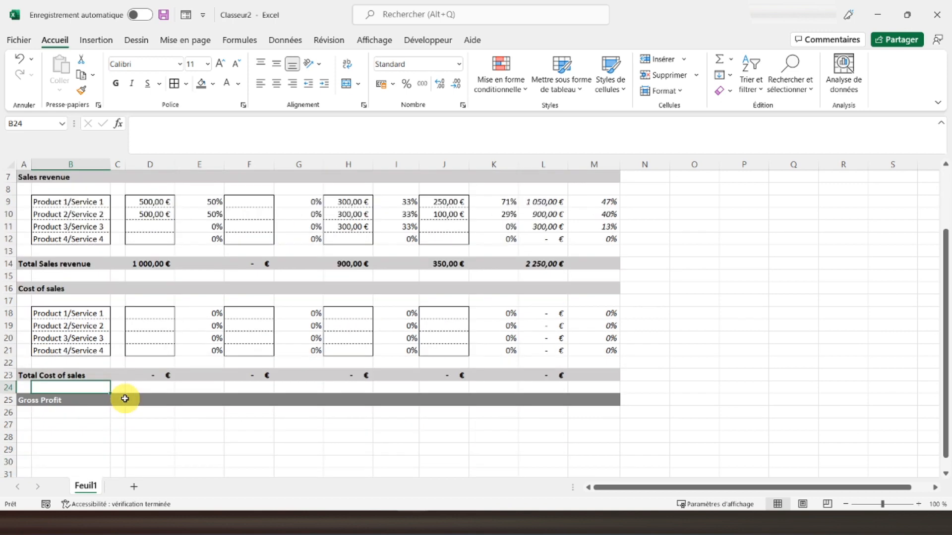
left_click(145, 327)
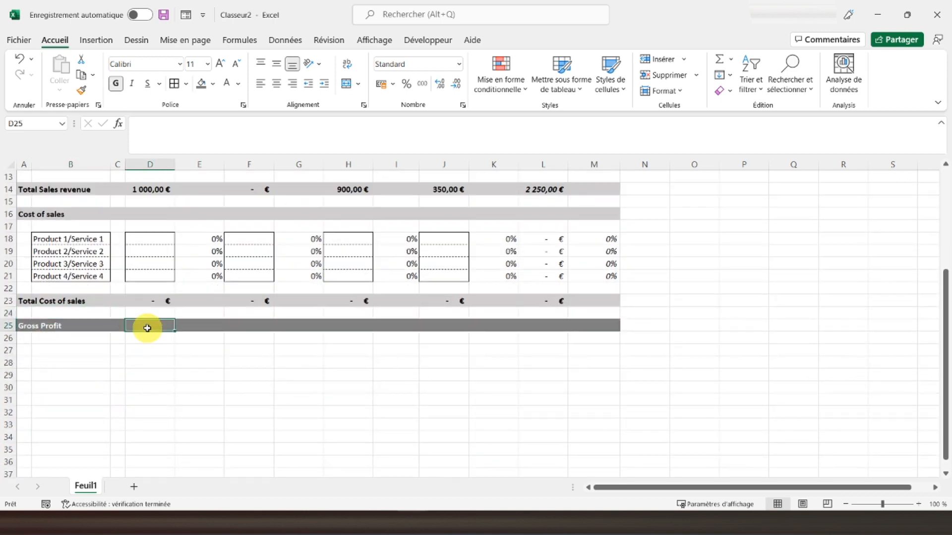
scroll(157, 346, "up", 4)
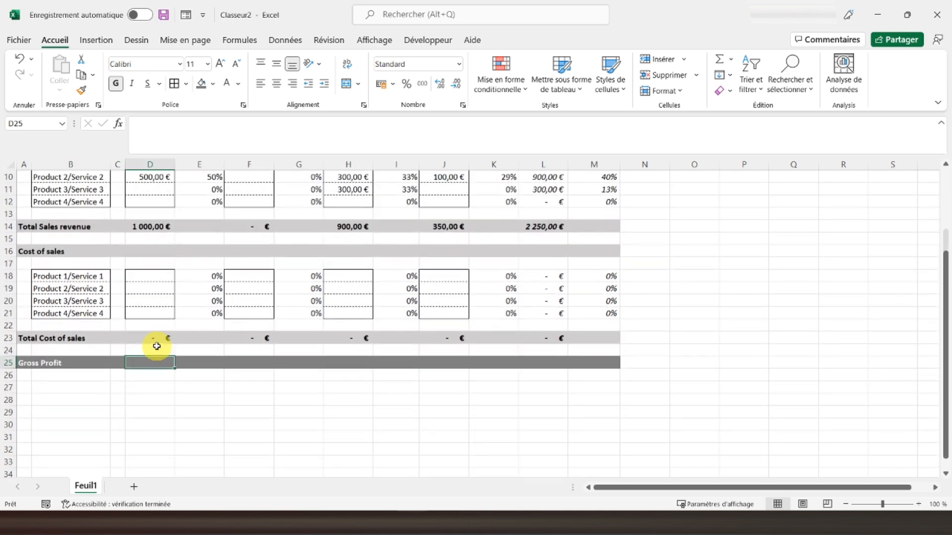
scroll(265, 359, "down", 1)
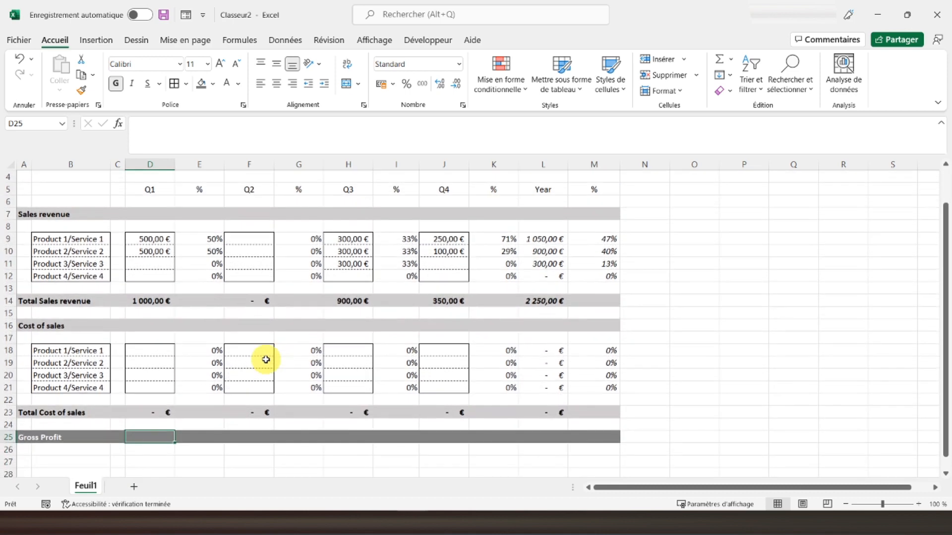
type("=")
left_click(139, 302)
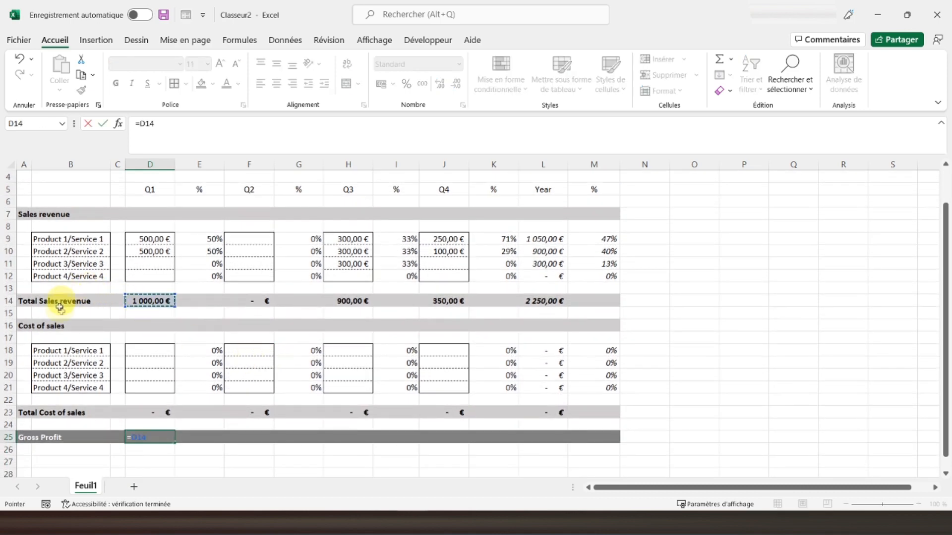
left_click(142, 411)
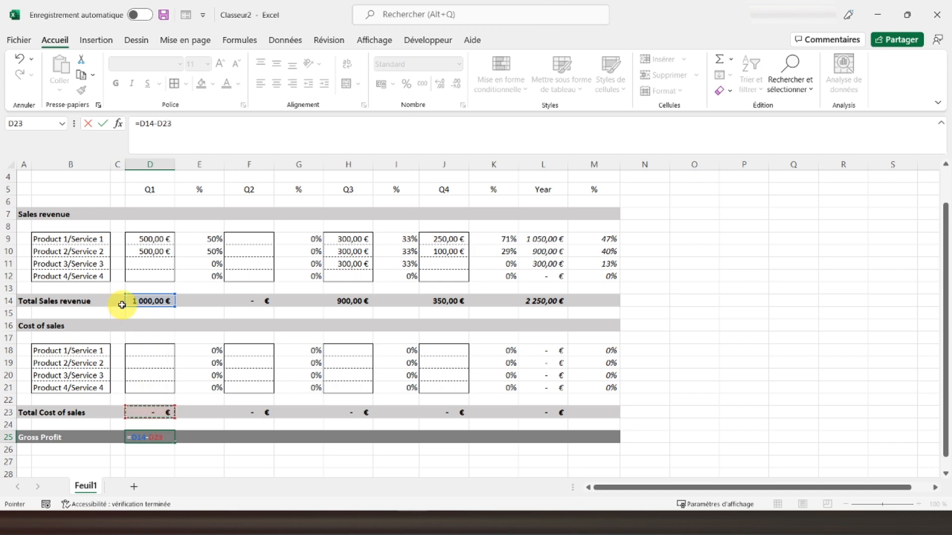
key("Return")
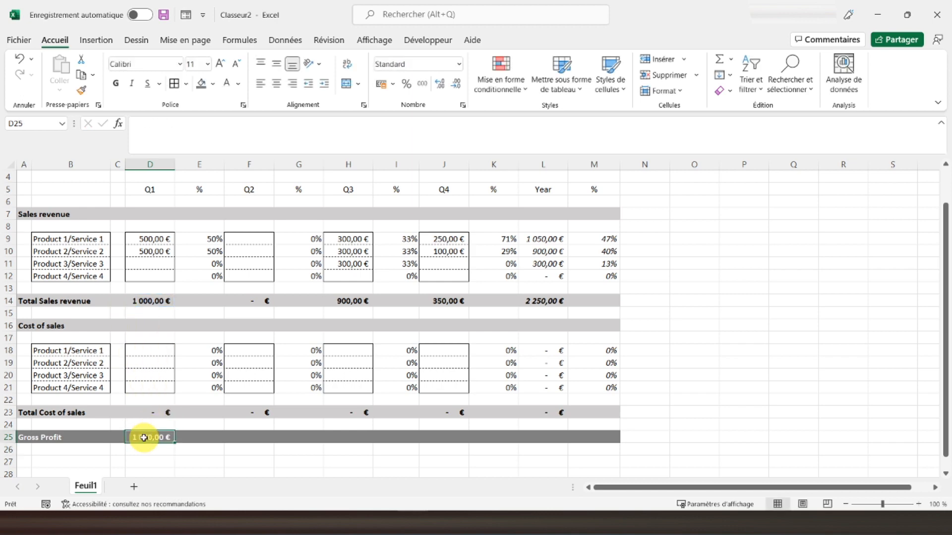
Copy D25's formula into F25, H25, J25 and L25 as formulas only, and apply the euro accounting format to them
right_click(143, 438)
left_click(179, 110)
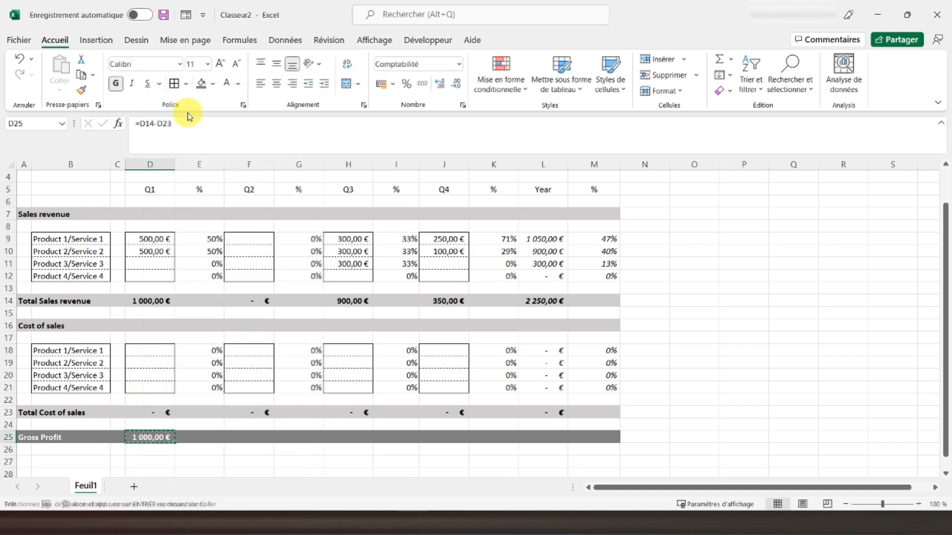
left_click(244, 435)
left_click(371, 435, "ctrl")
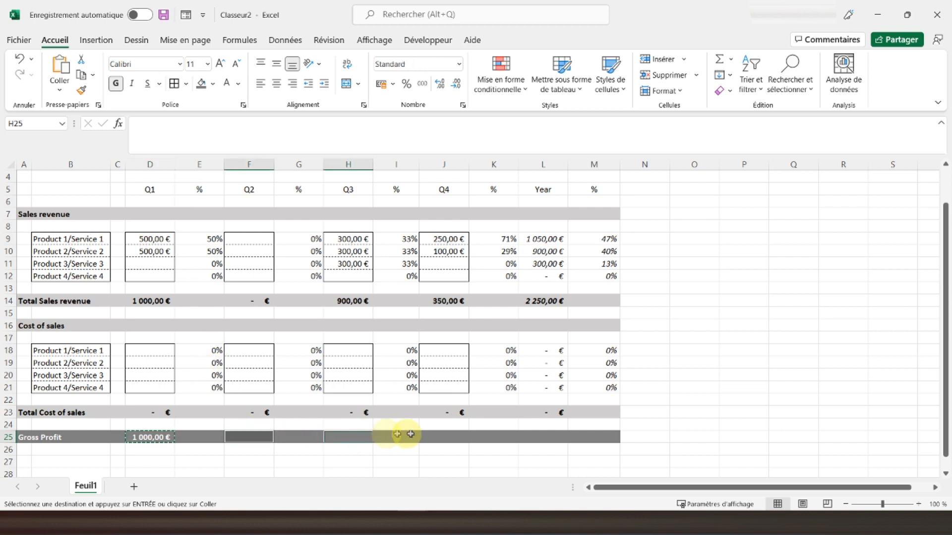
left_click(438, 439, "ctrl")
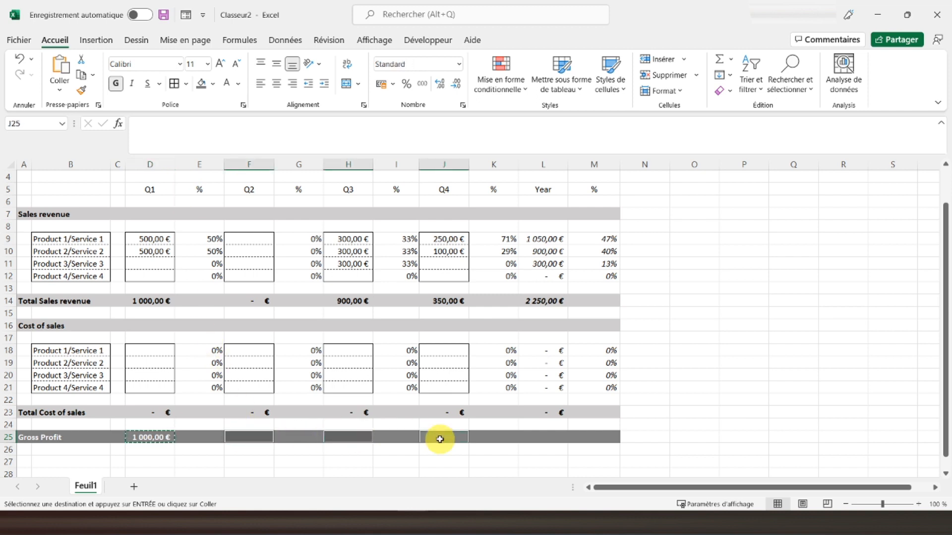
left_click(545, 437, "ctrl")
right_click(545, 438)
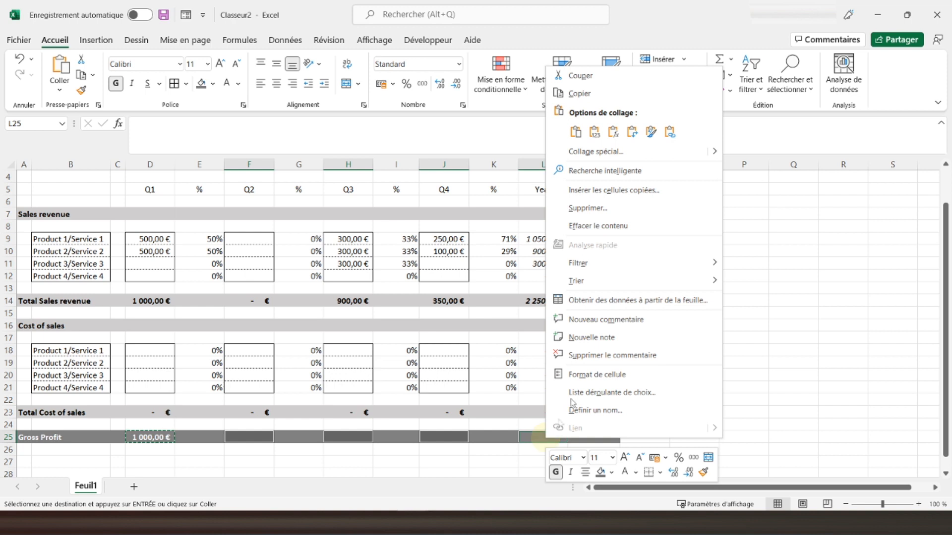
left_click(613, 133)
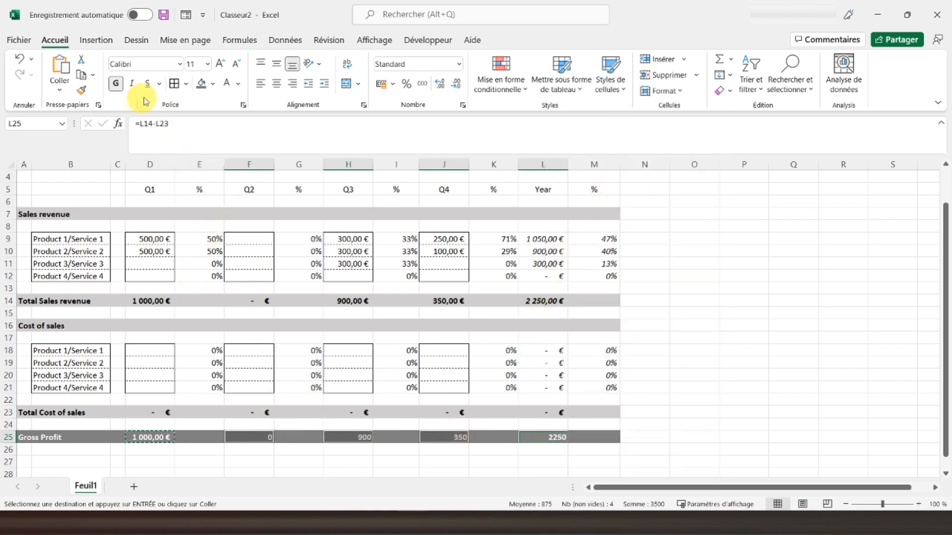
left_click(381, 84)
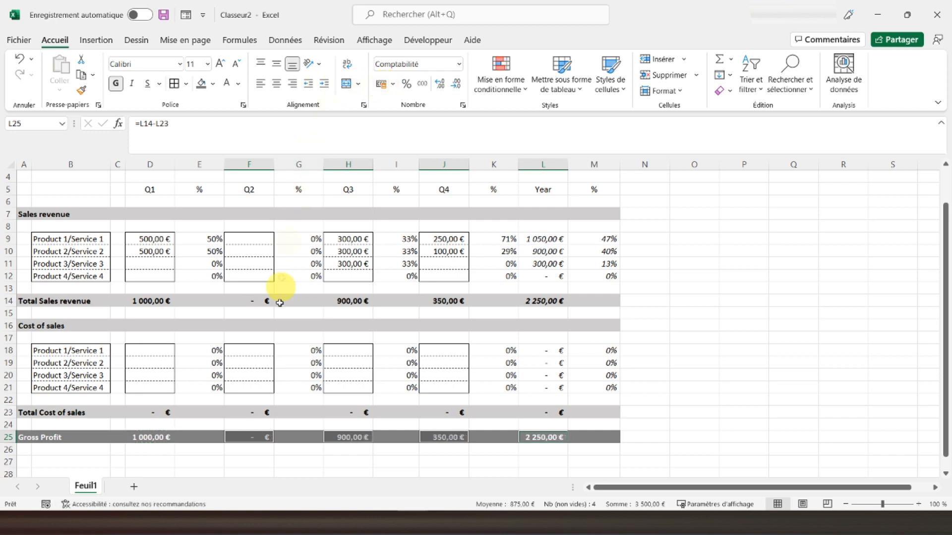
left_click(228, 447)
left_click(337, 449)
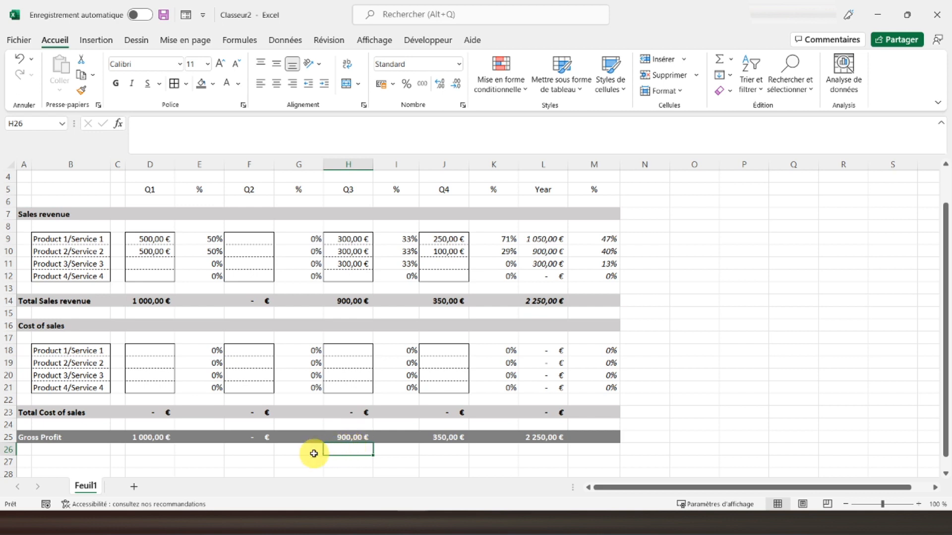
Enter Product 1's Cost of sales sample amounts: 500 for Q1, 500 for Q3 and 120 for Q4
left_click(204, 440)
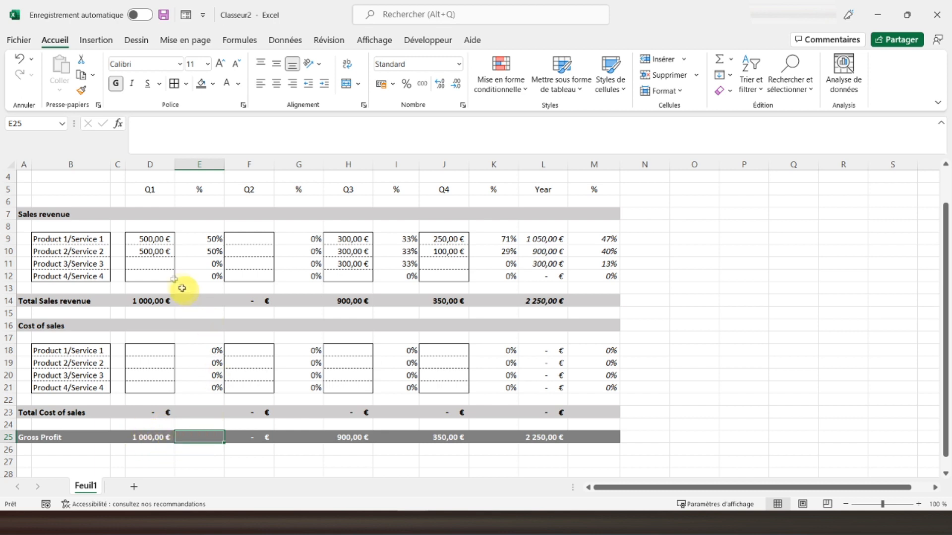
left_click(148, 351)
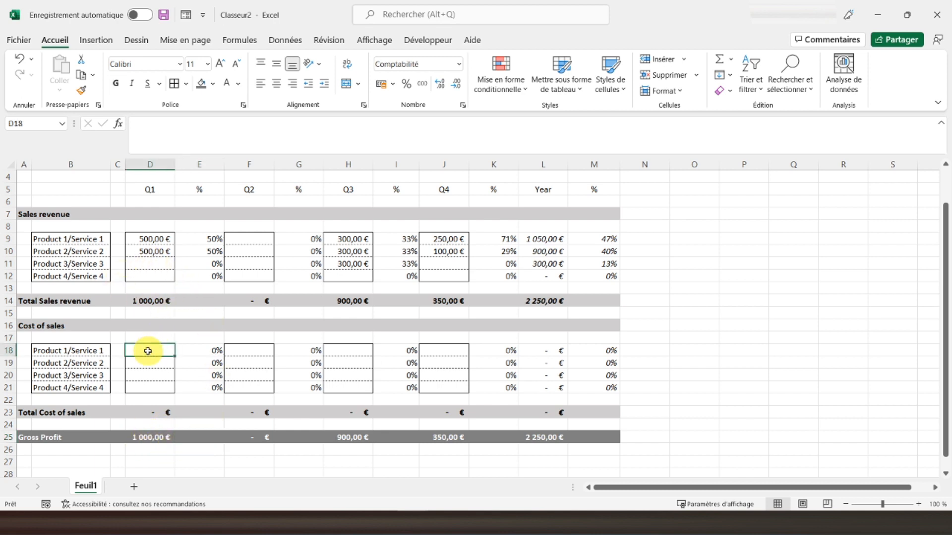
type("500")
key("Return")
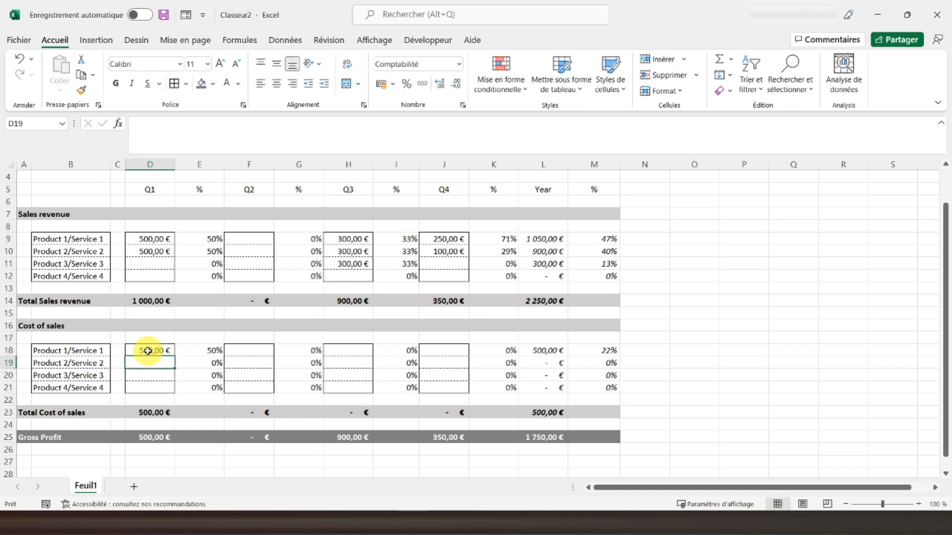
left_click(255, 350)
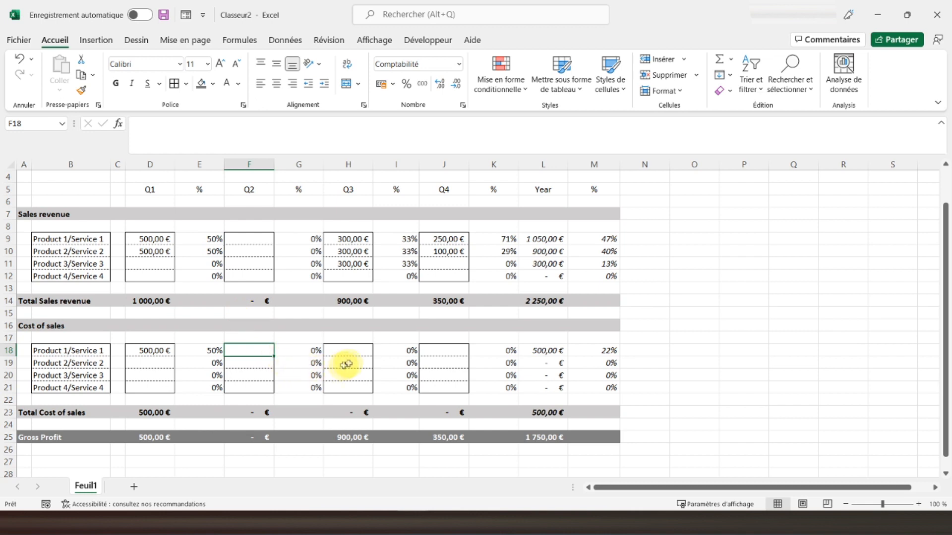
left_click(353, 350)
type("500")
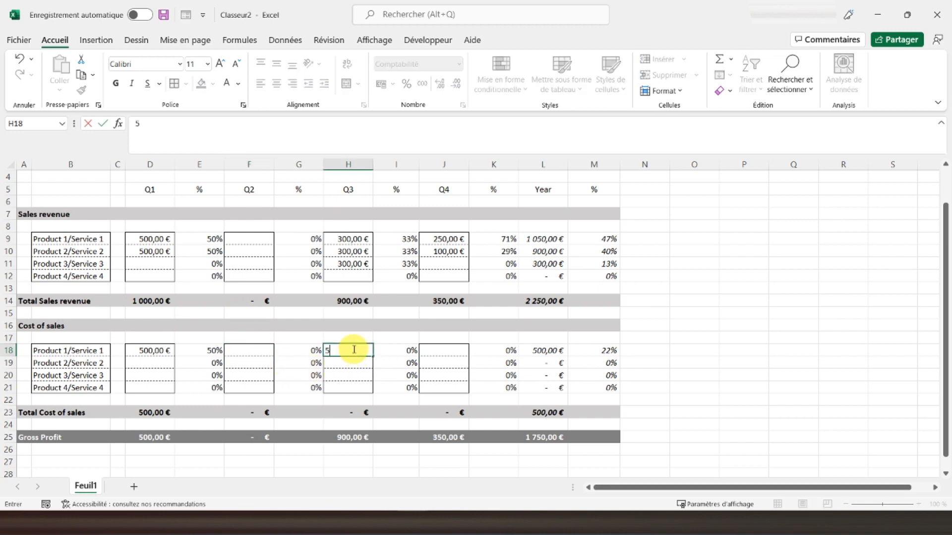
left_click(430, 349)
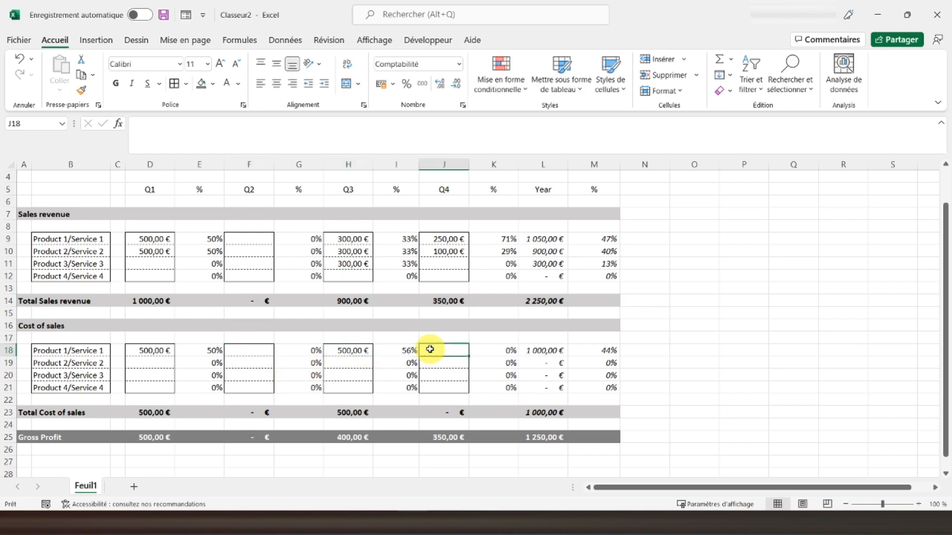
type("120")
key("Return")
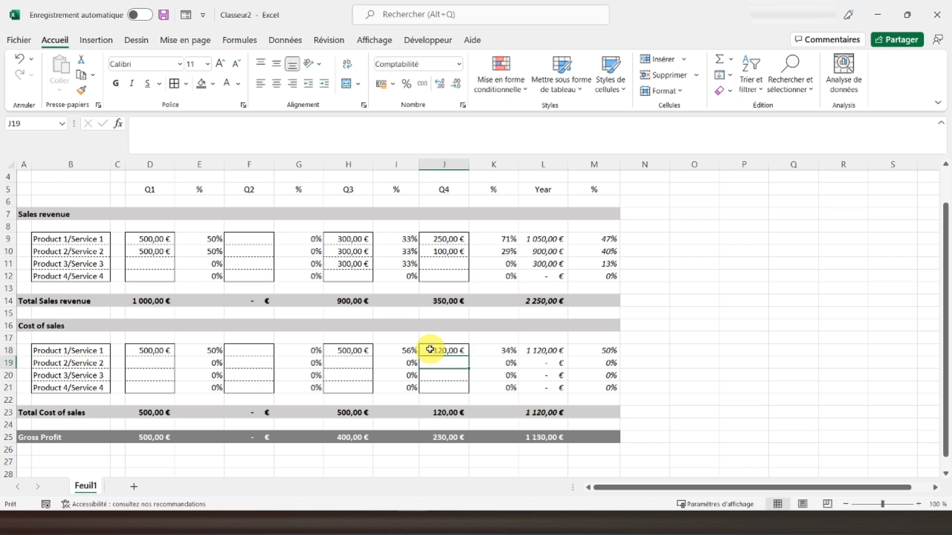
Calculate the Q1 Gross Profit share in E25 with =D25/D14 and format it as a percentage
left_click(196, 435)
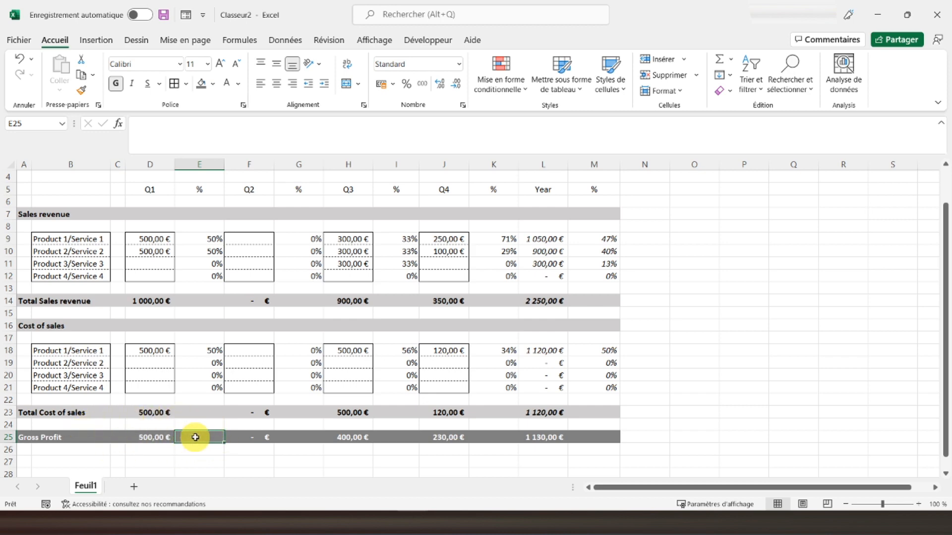
scroll(195, 436, "up", 1)
scroll(173, 365, "down", 1)
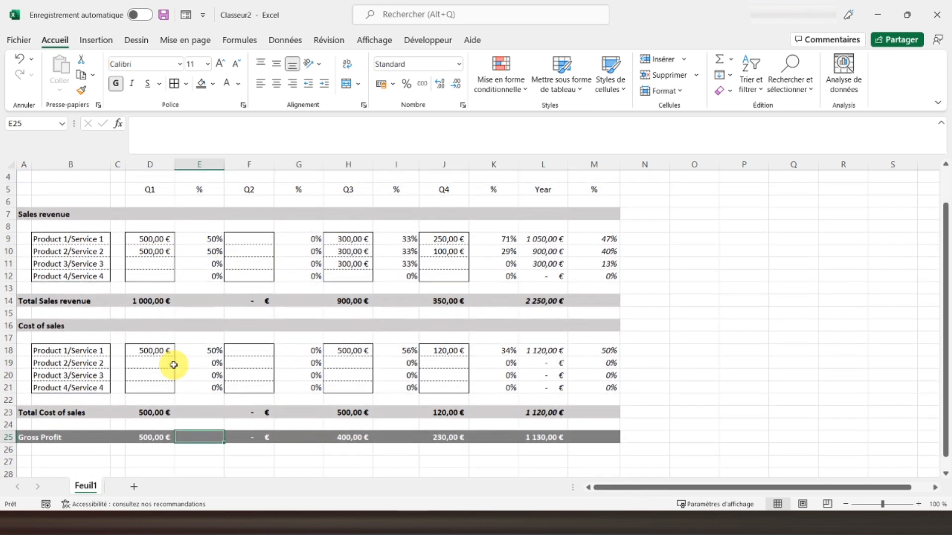
type("=")
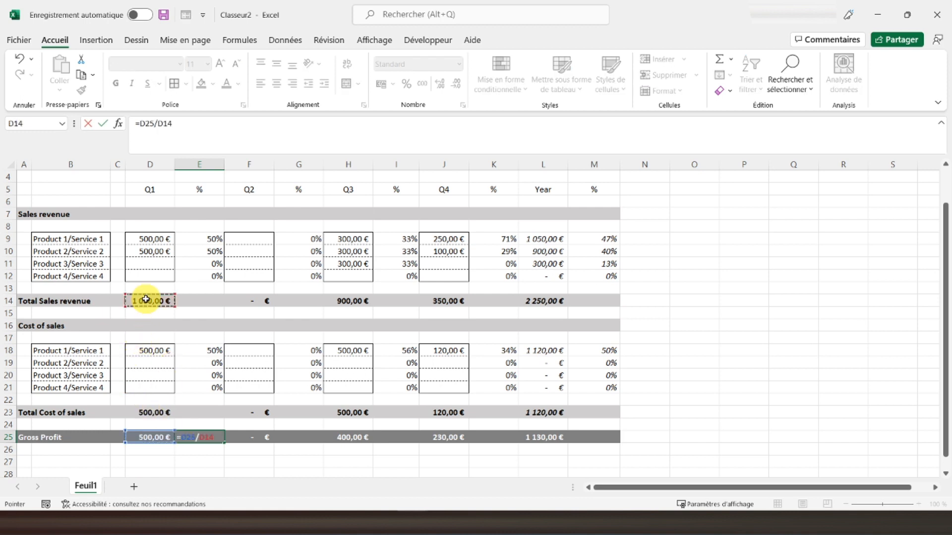
key("Return")
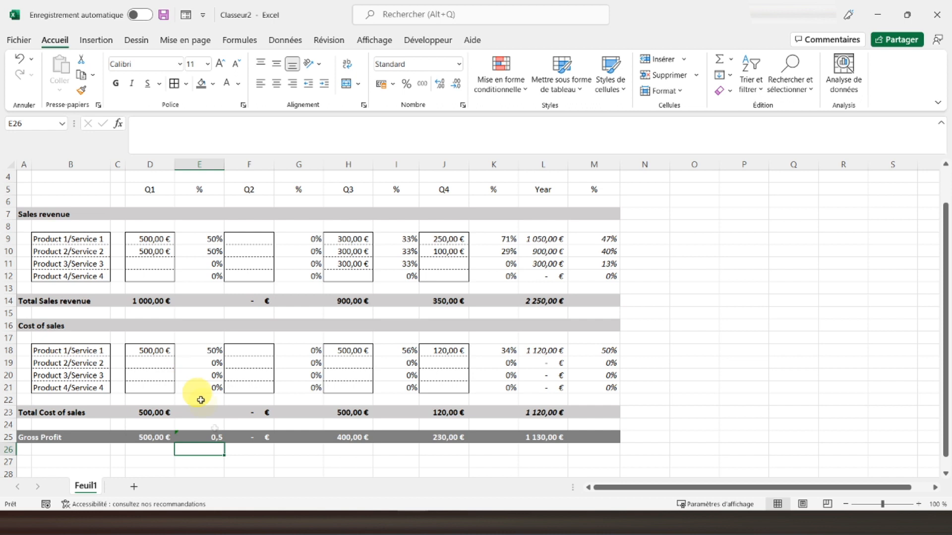
left_click(209, 436)
left_click(406, 83)
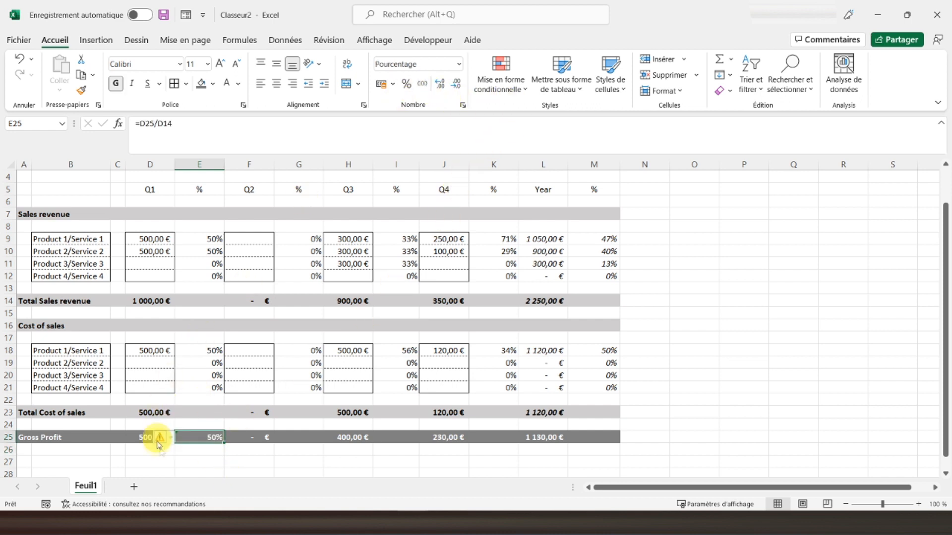
left_click(139, 301)
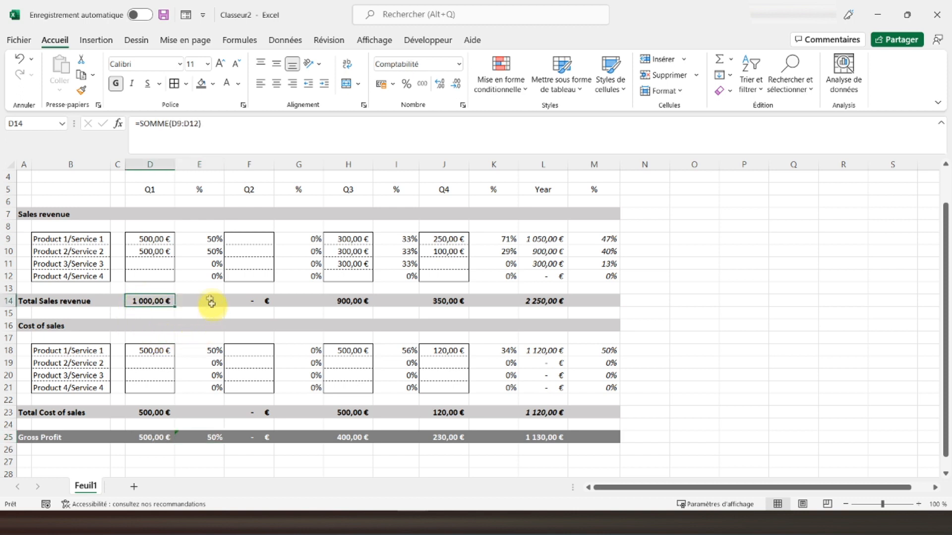
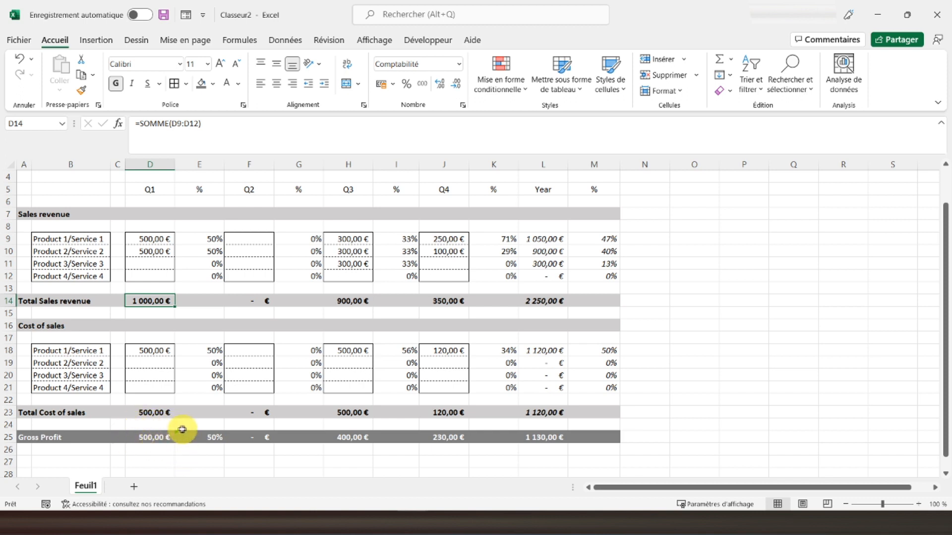
Enter the Q2 Gross Profit share formula =F25/F14 in G25
left_click(301, 437)
type("=")
key("Left")
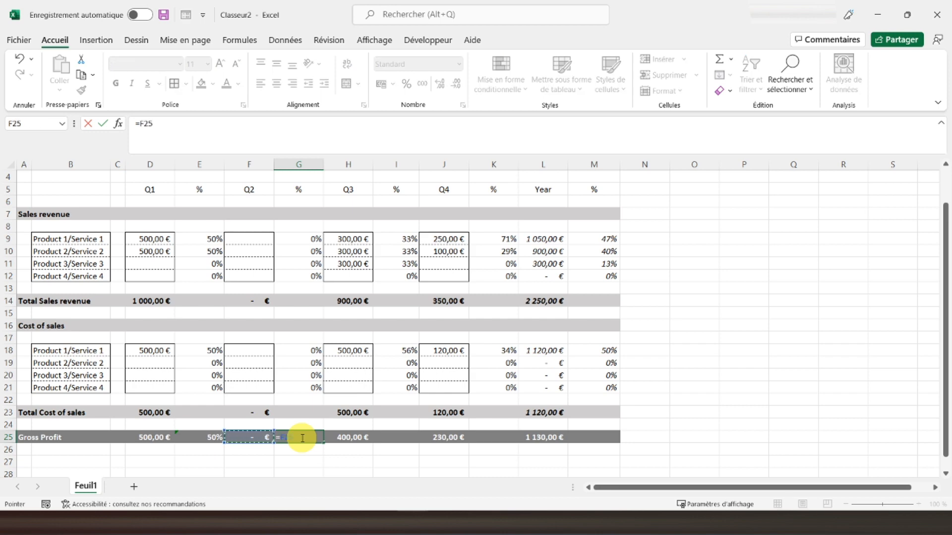
type("/")
left_click(252, 301)
key("Return")
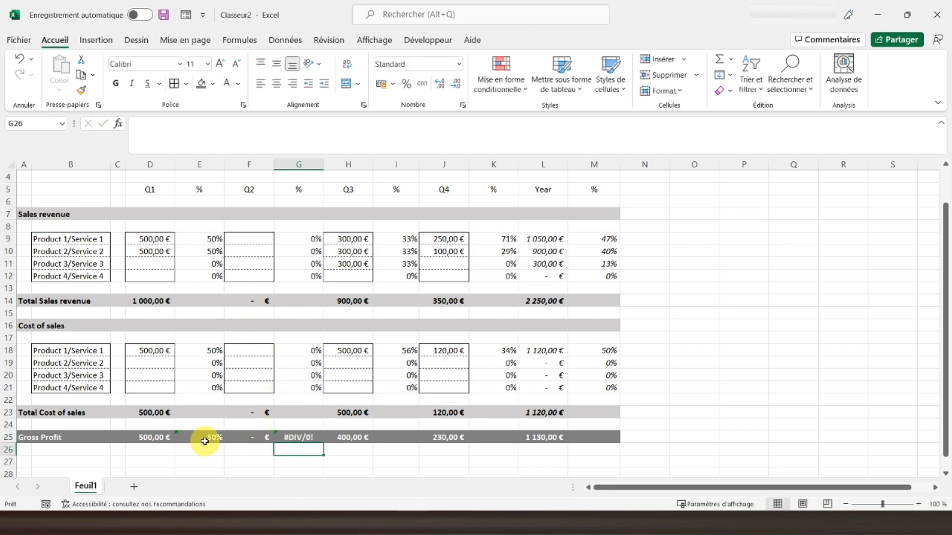
Wrap the Q1 Gross Profit share formula in E25 with an error fallback of zero: =SIERREUR(D25/D14;0)
left_click(205, 437)
left_click(143, 124)
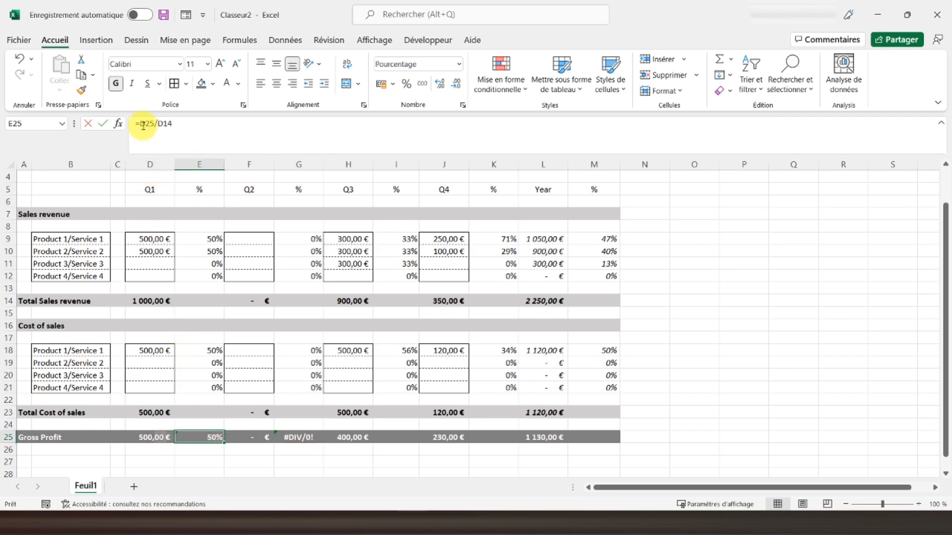
type("sierr")
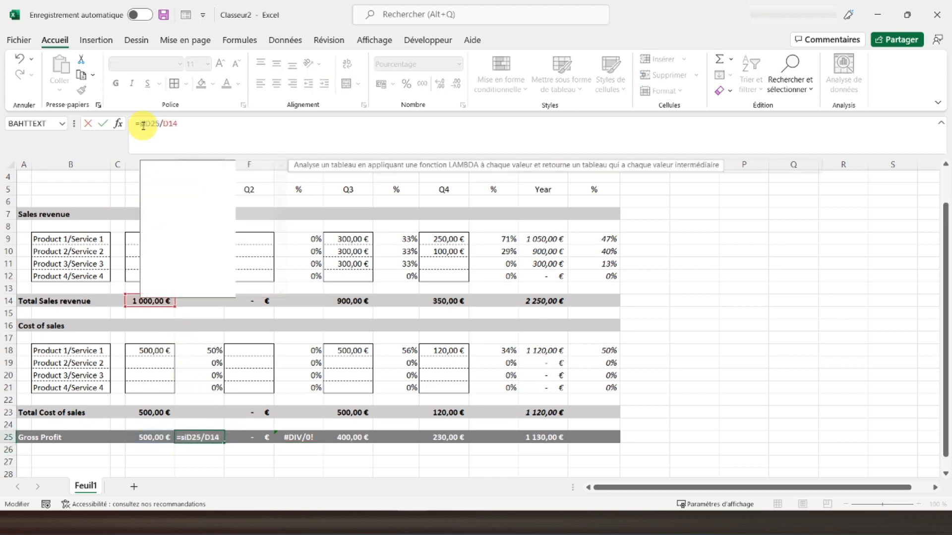
type("eur(")
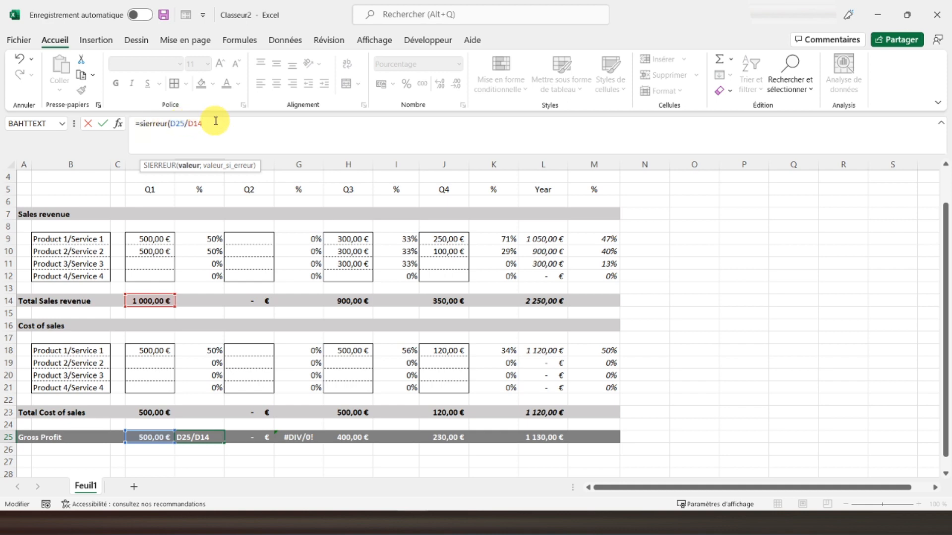
type(";0)")
key("Return")
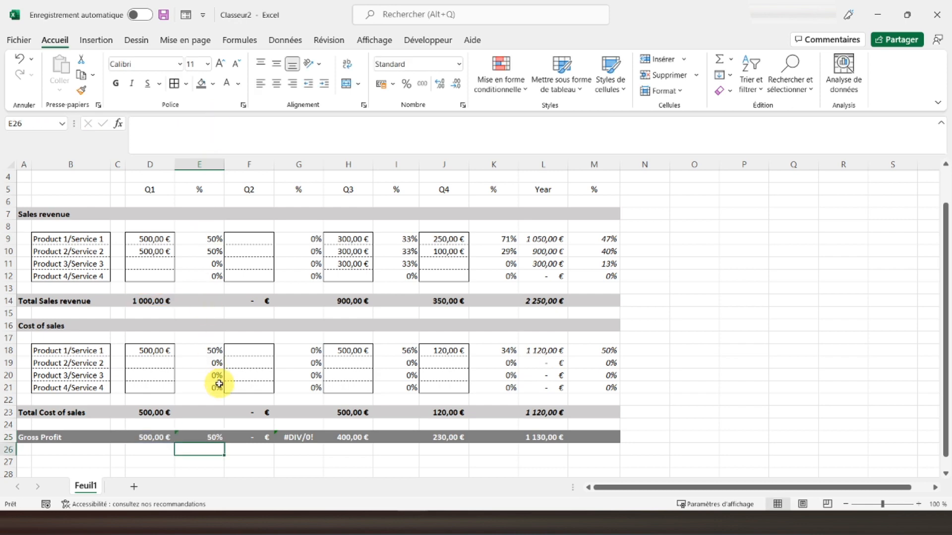
Copy E25's formula into G25, I25 and K25 as formulas only
right_click(199, 437)
left_click(232, 108)
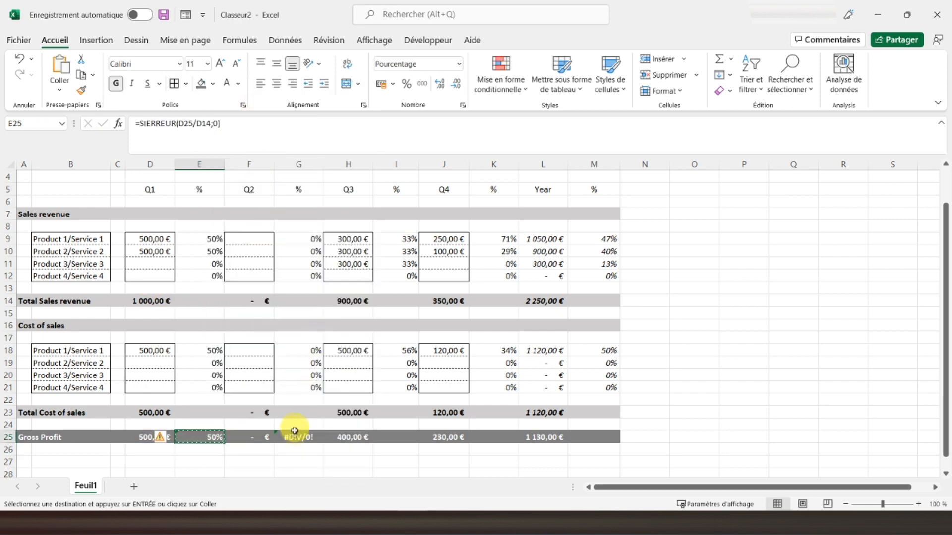
left_click(295, 437)
right_click(295, 437)
left_click(366, 149)
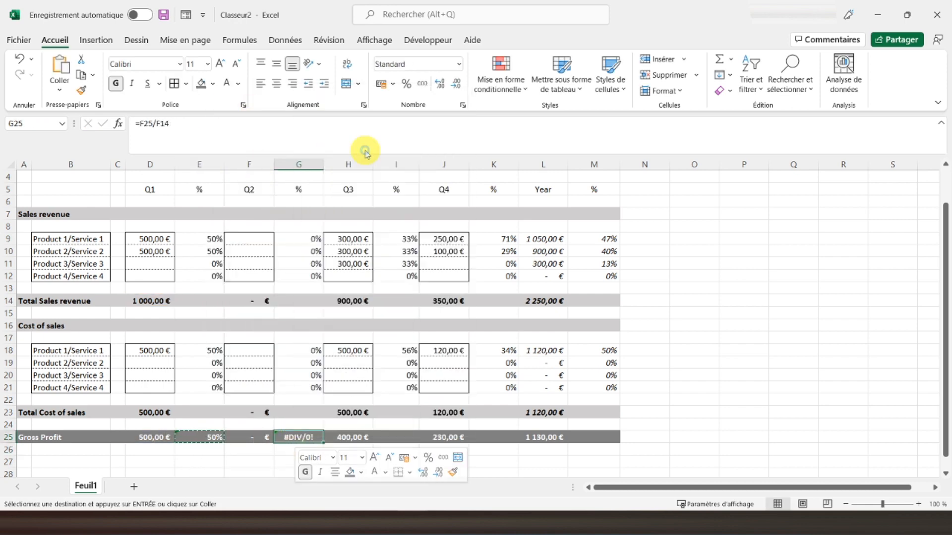
left_click(404, 437)
right_click(404, 436)
left_click(473, 147)
left_click(495, 436)
right_click(494, 436)
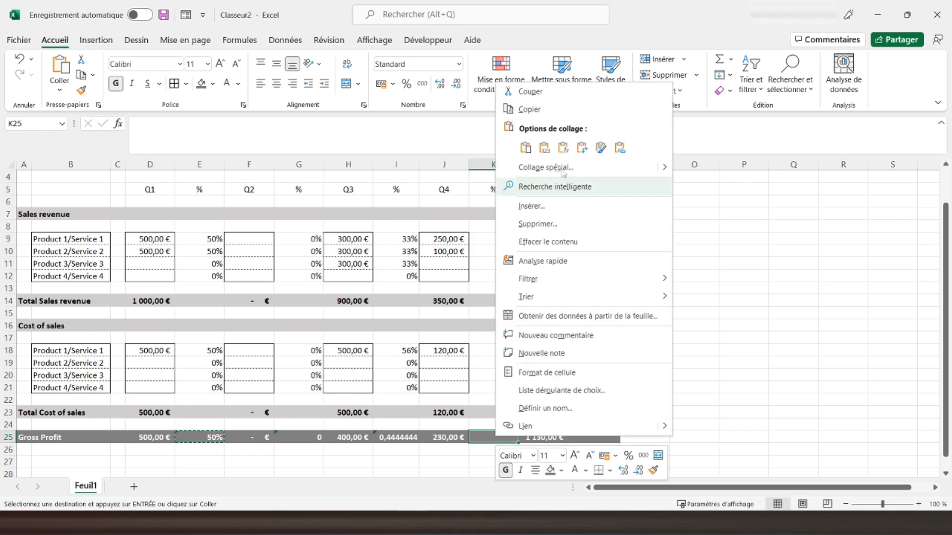
left_click(563, 147)
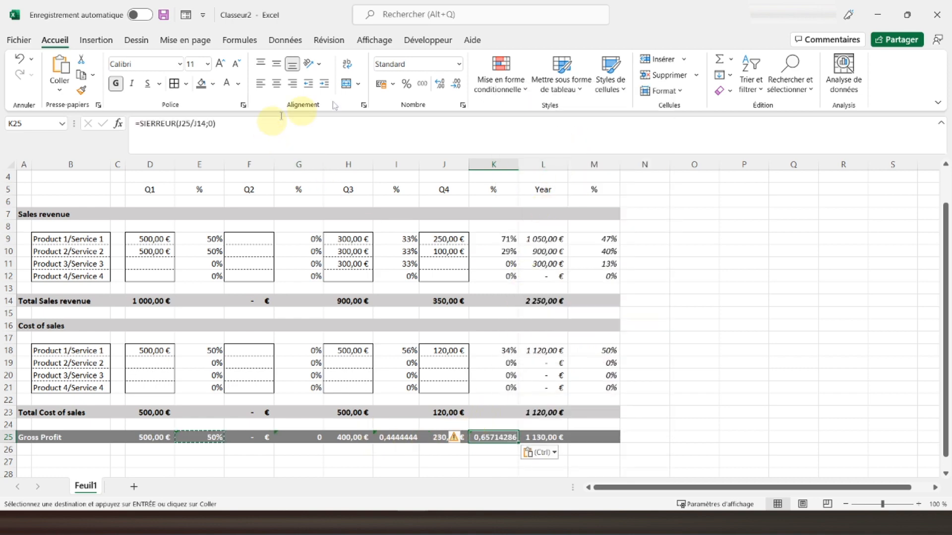
Format the Gross Profit shares in K25, I25 and G25 as percentages
left_click(406, 83)
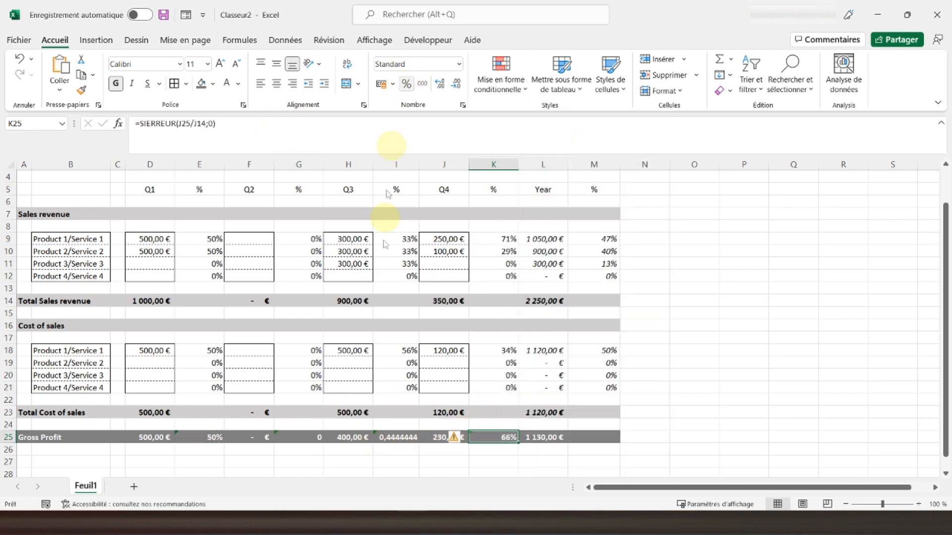
left_click(396, 437)
left_click(405, 85)
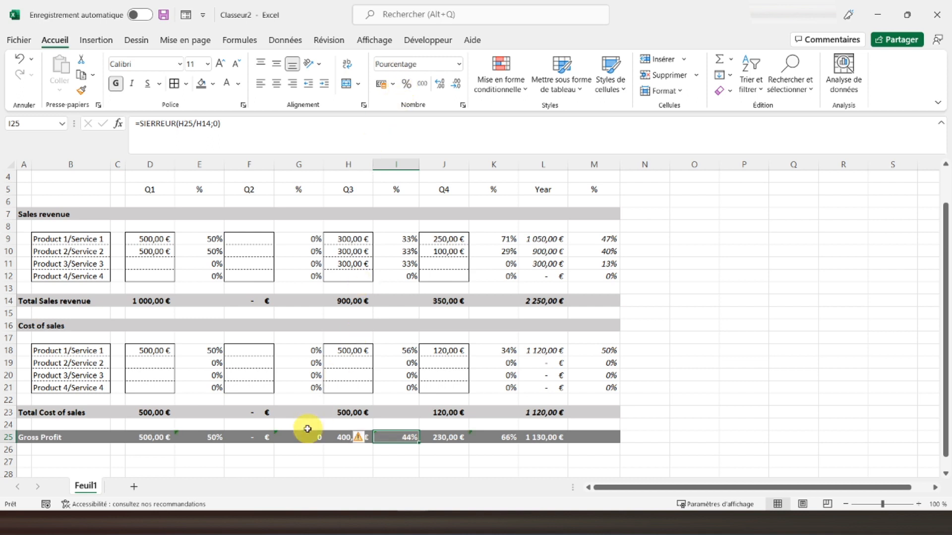
left_click(295, 437)
left_click(406, 84)
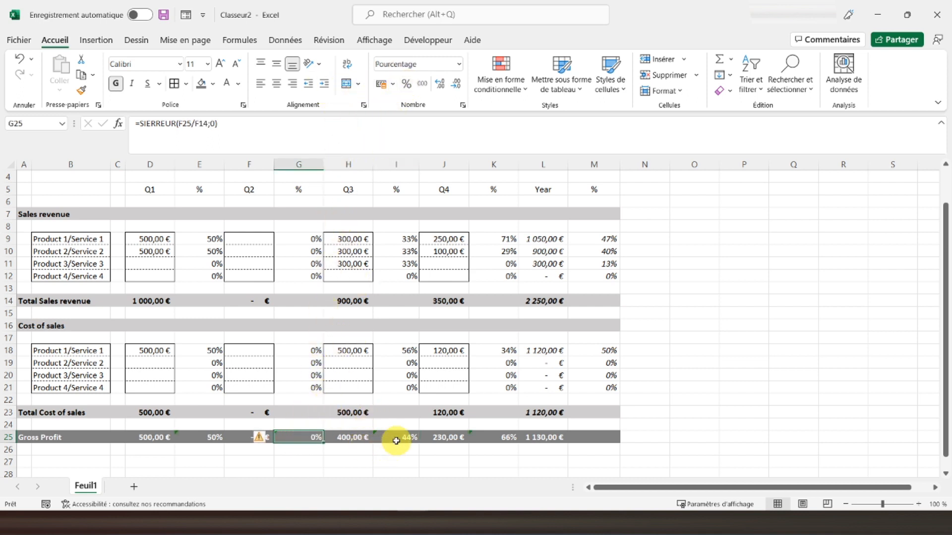
Examine the Q3 and Q4 Gross Profit amounts and share formulas in H25 through K25
left_click(351, 440)
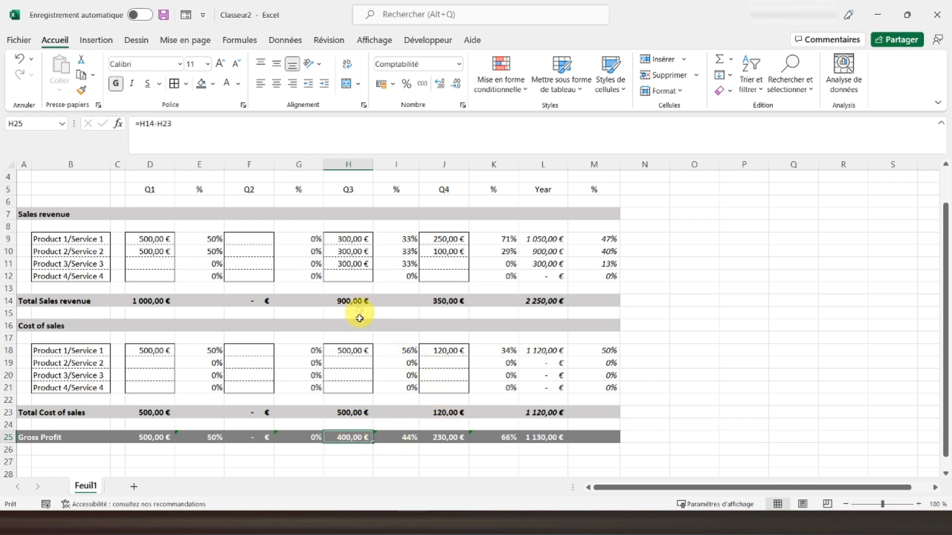
left_click(386, 445)
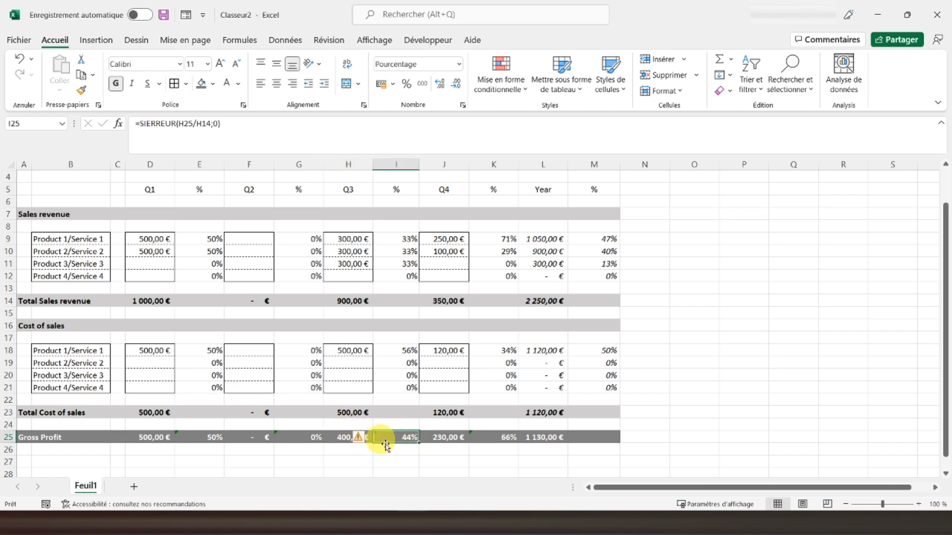
left_click(448, 436)
left_click(397, 438)
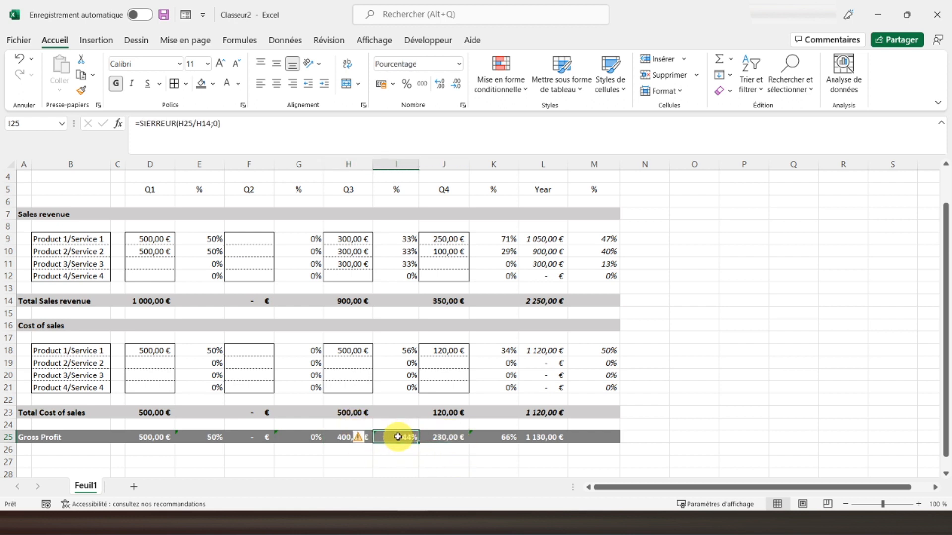
left_click(280, 124)
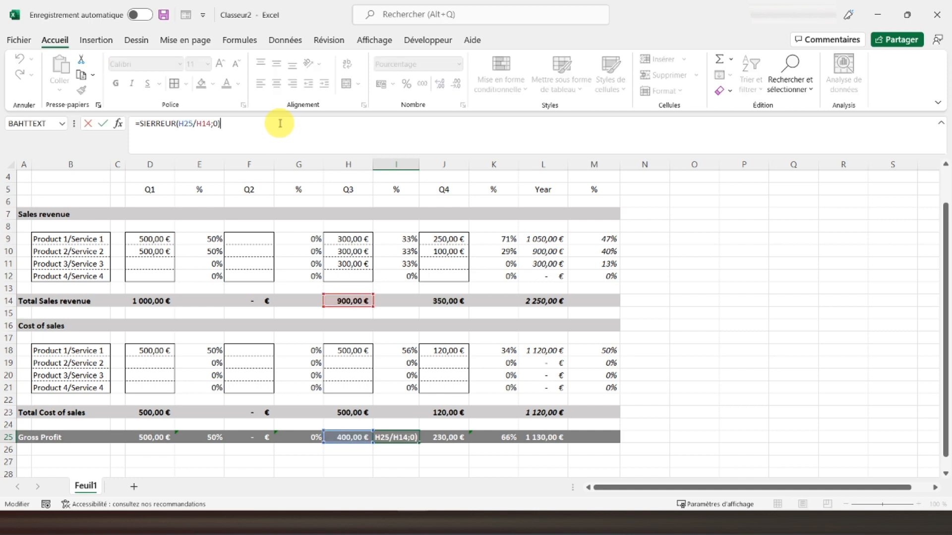
key("Return")
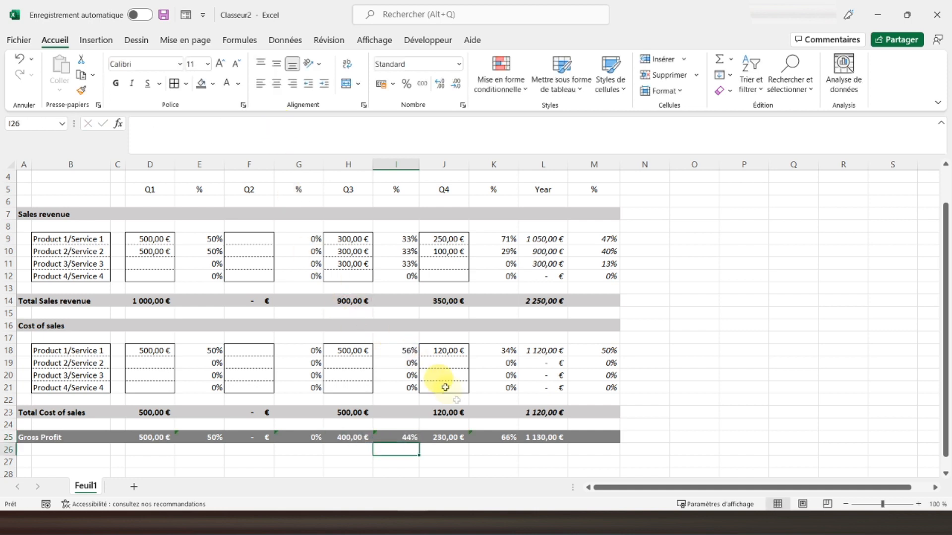
left_click(496, 437)
left_click(383, 139)
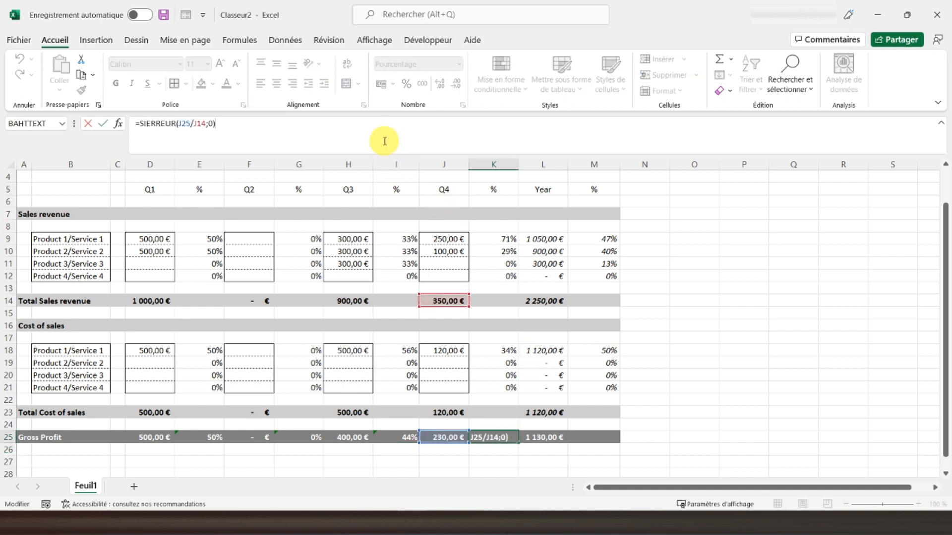
key("Return")
Copy K25's formula into the yearly Gross Profit share cell M25 as a formula only and format it as a percentage
left_click(490, 436)
right_click(490, 436)
left_click(536, 107)
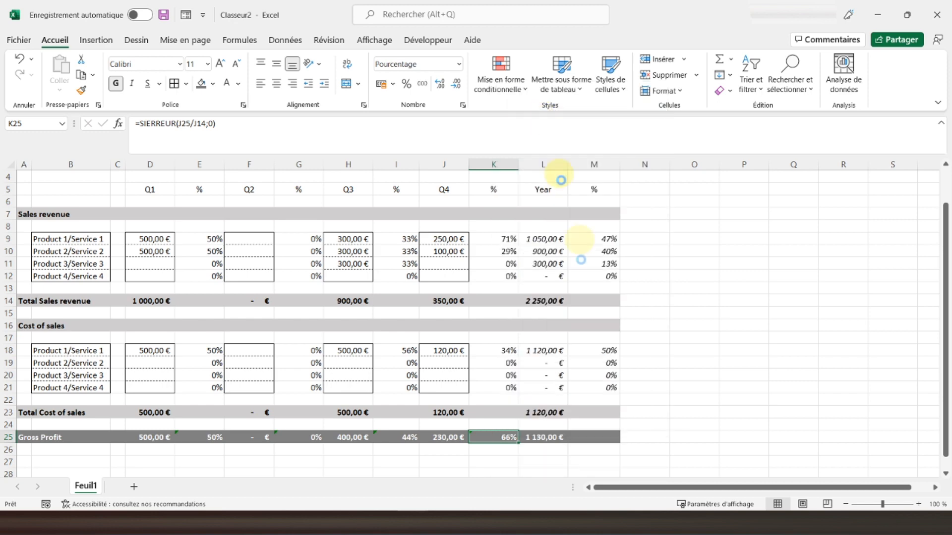
left_click(600, 439)
right_click(599, 439)
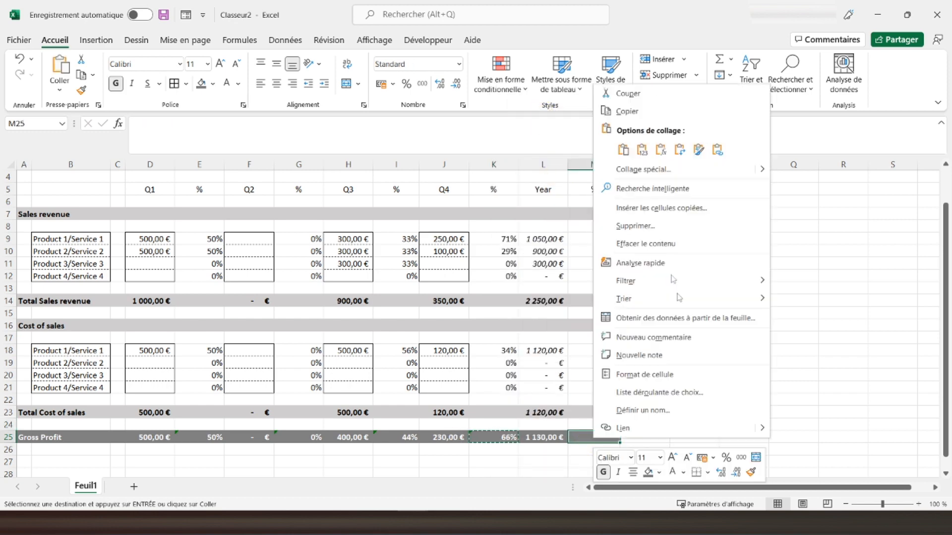
left_click(658, 150)
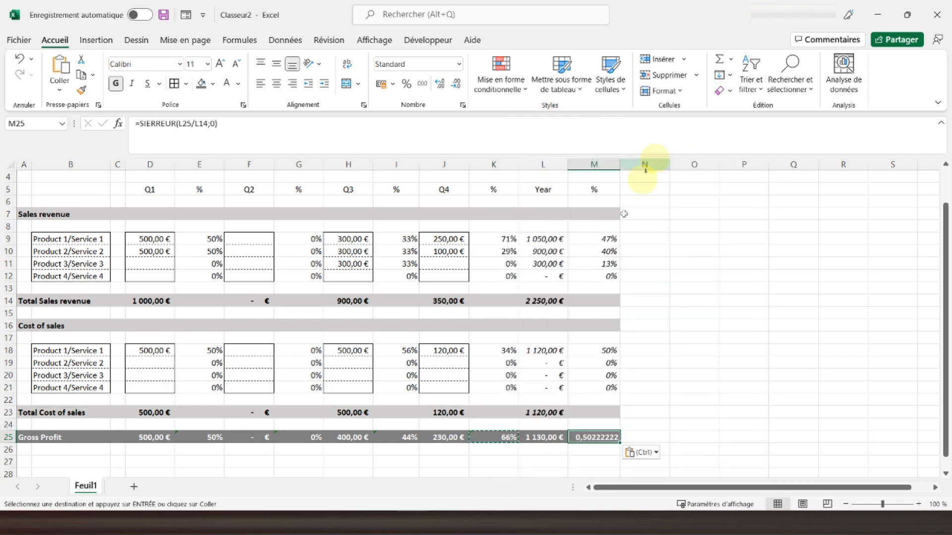
left_click(406, 85)
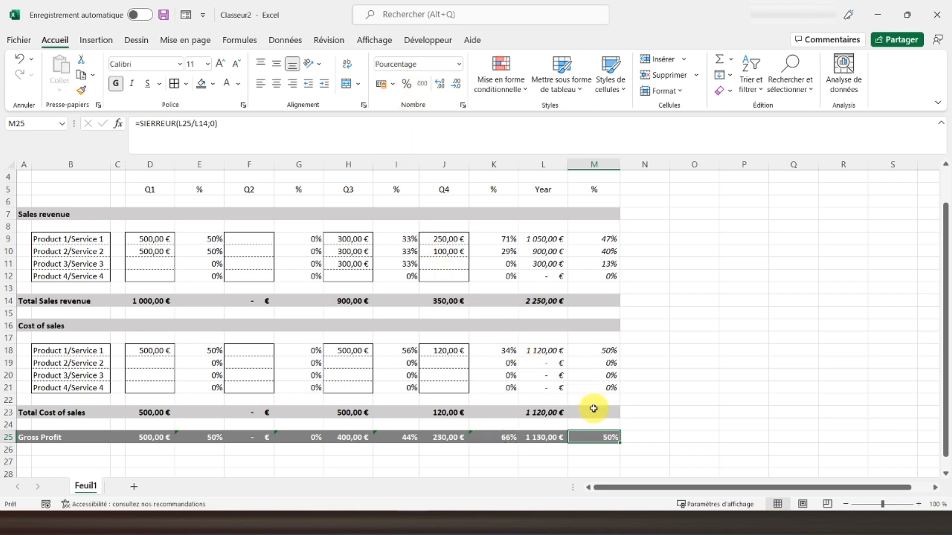
left_click(542, 436)
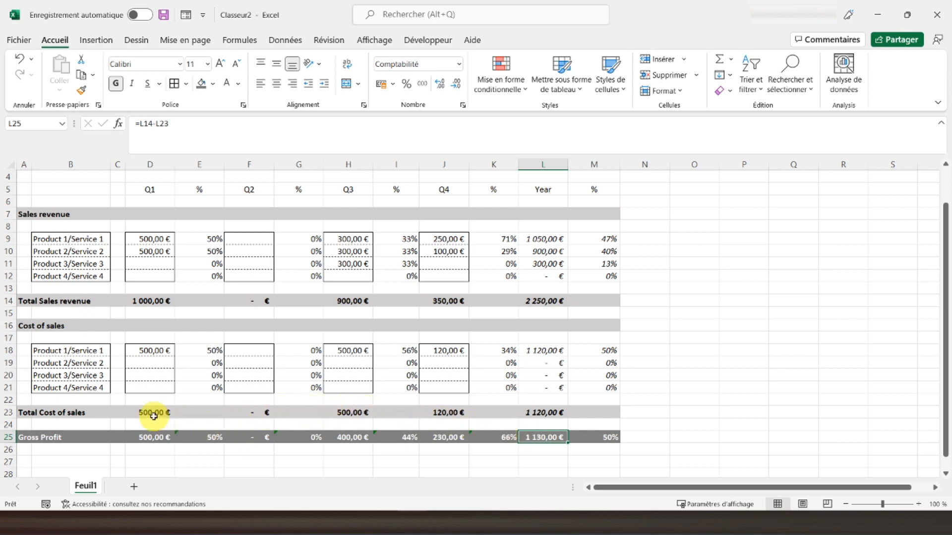
Copy the Cost of sales heading row 16 to row 27 and retitle the copy "Non-Opération income"
left_click(47, 449)
scroll(49, 448, "down", 1)
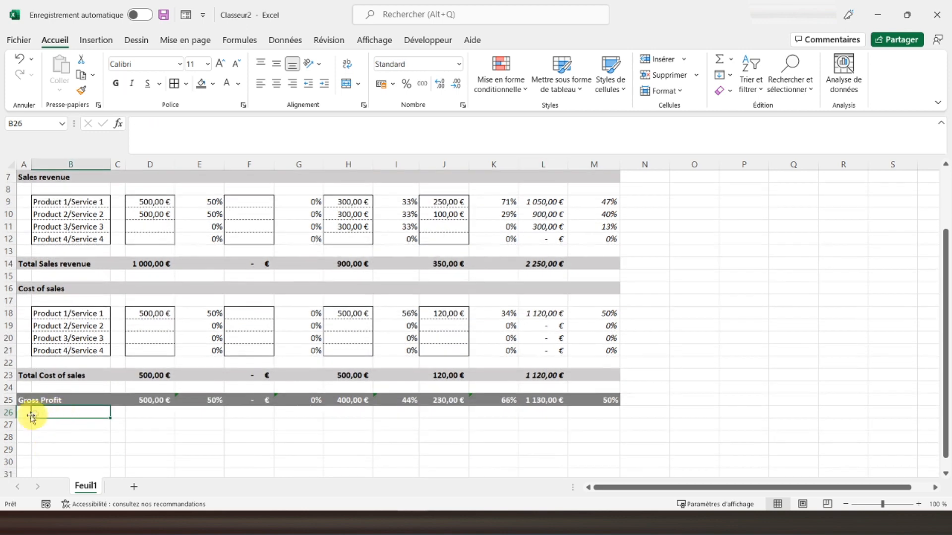
left_click(30, 416)
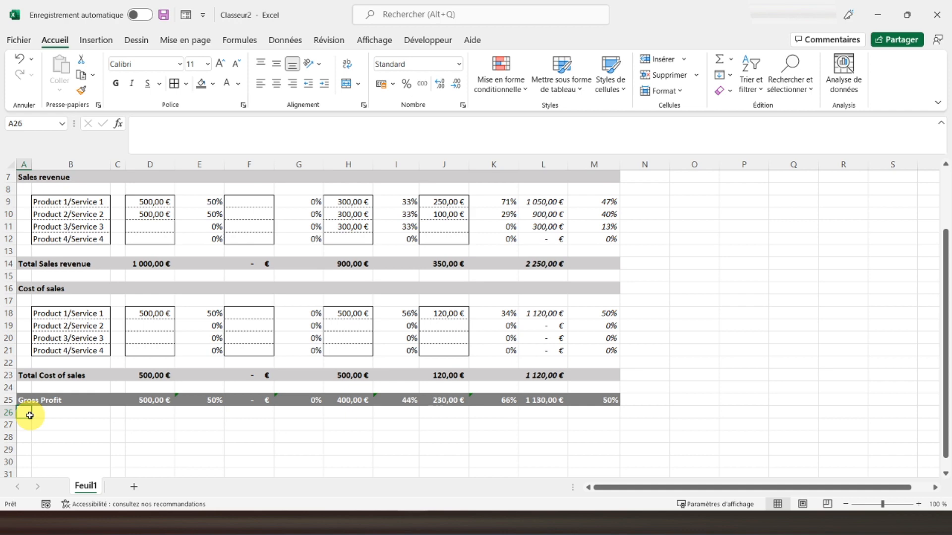
scroll(30, 415, "down", 1)
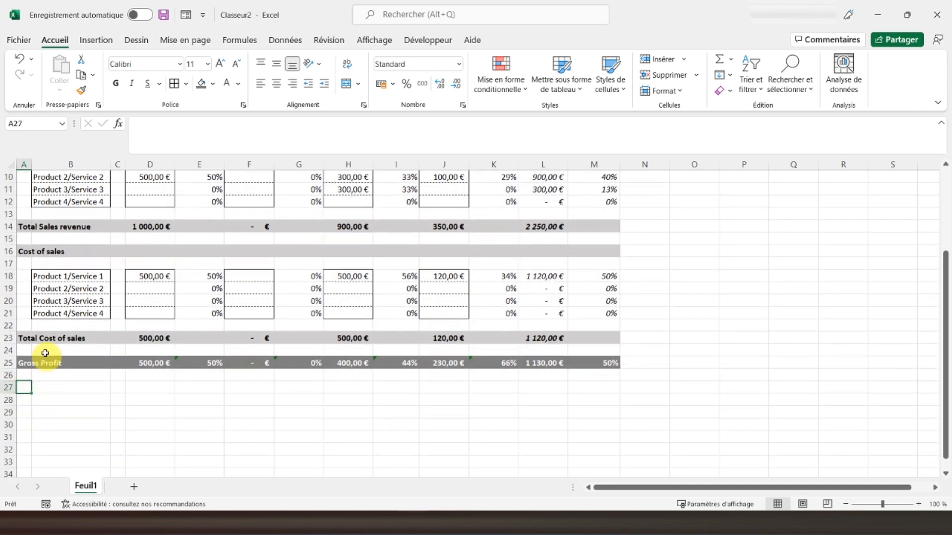
left_click(11, 251)
right_click(11, 252)
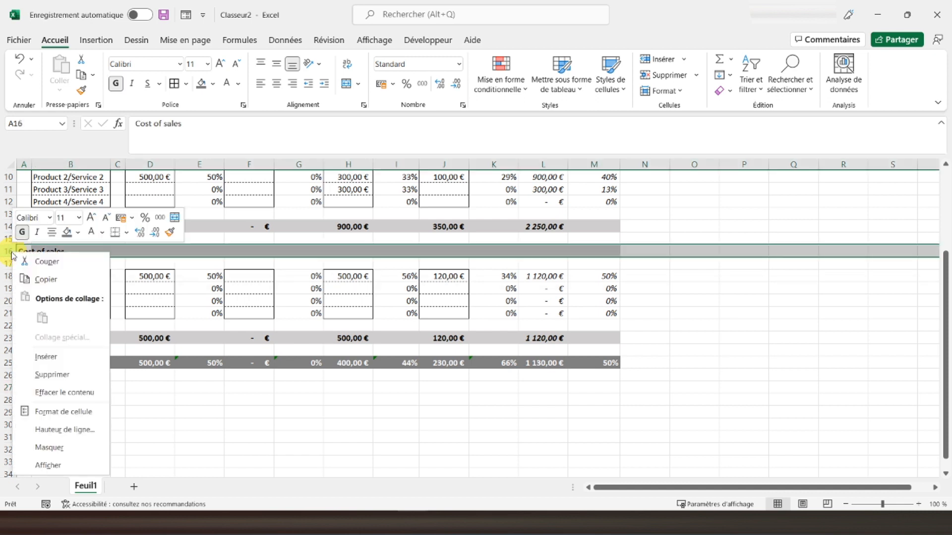
left_click(40, 278)
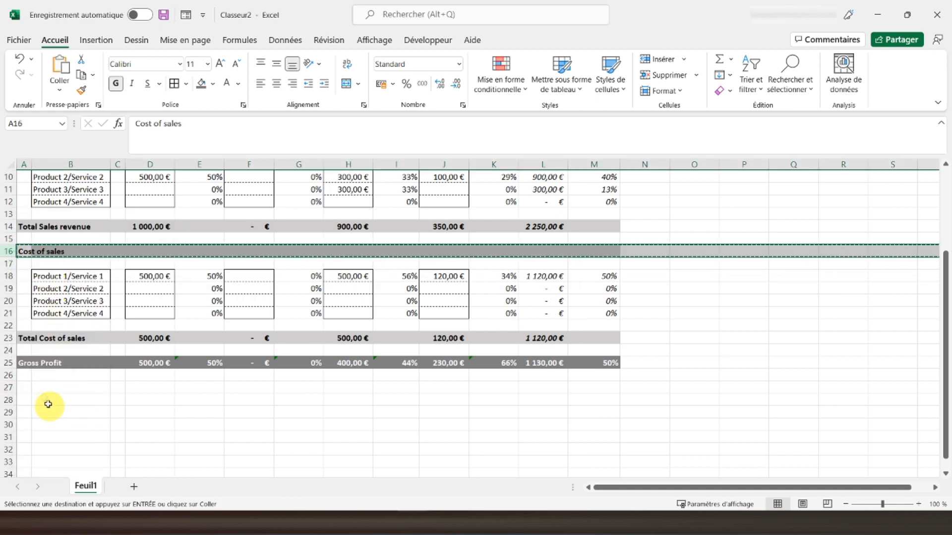
right_click(11, 390)
left_click(46, 233)
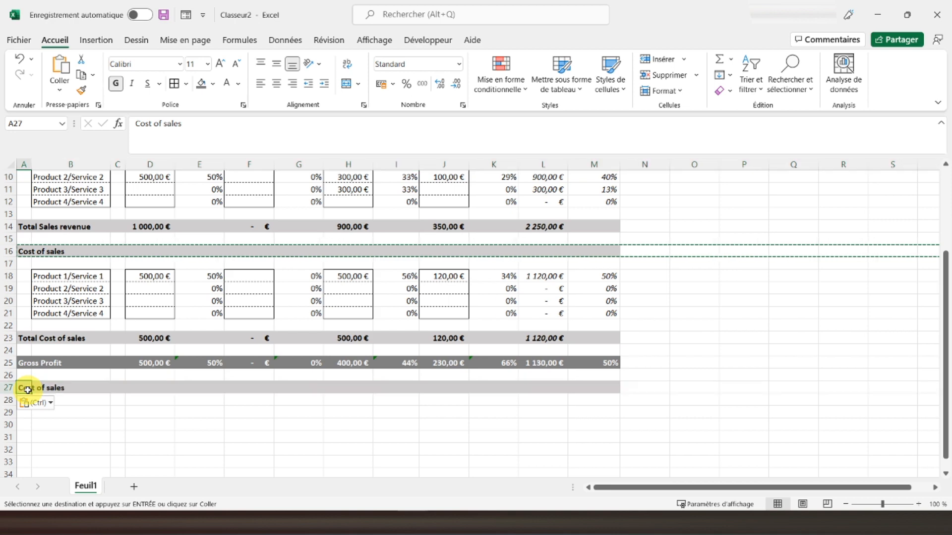
type("Non-Opération income")
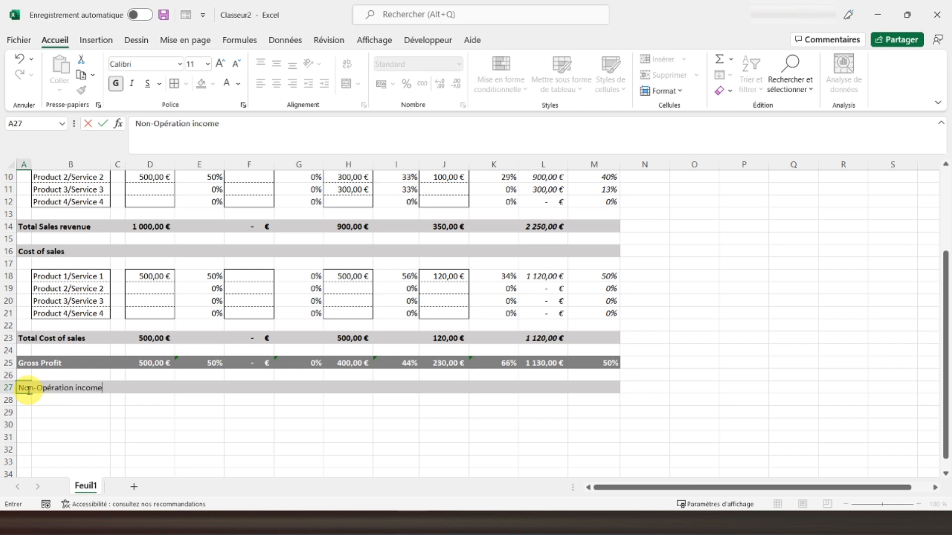
key("Return")
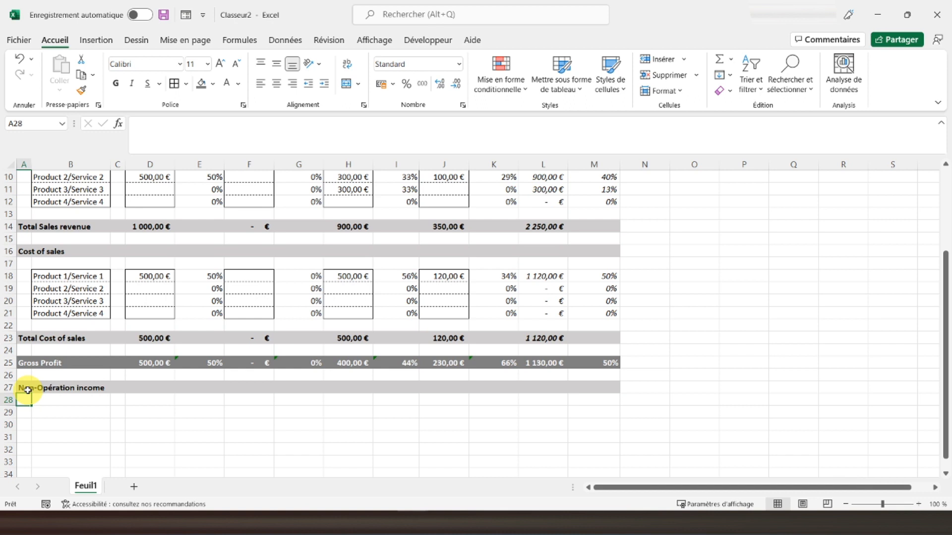
Enter the Non-Opération income item labels Rental, Interest and Gifts Received in B29 to B31
key("Right")
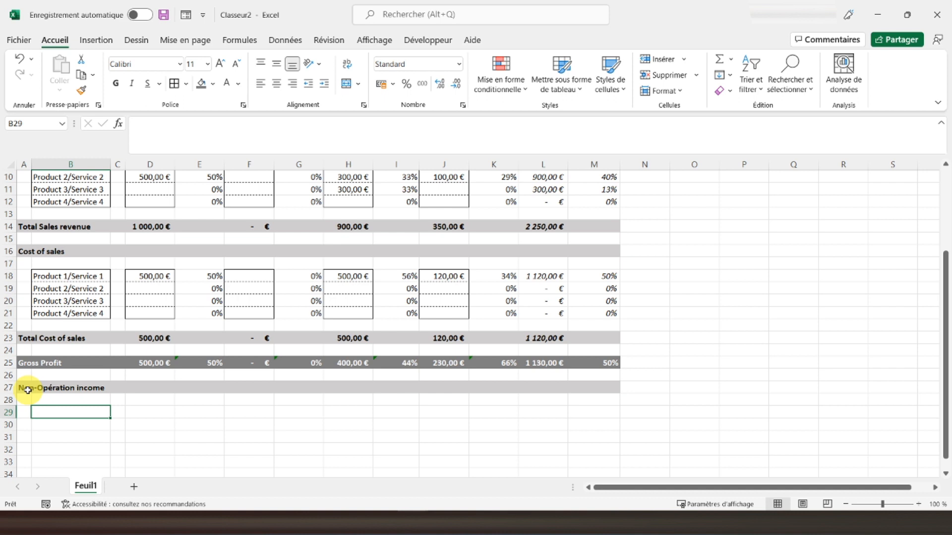
type("Rental")
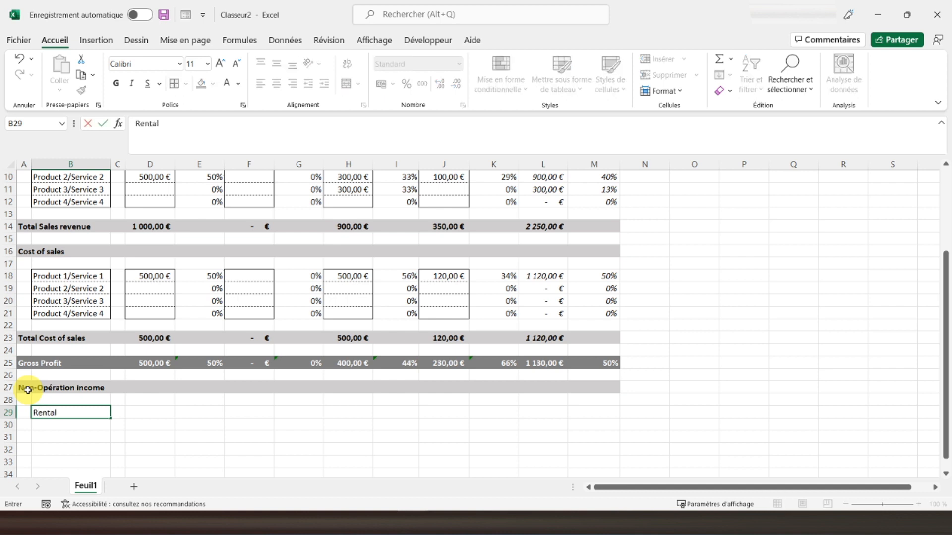
key("Return")
type("I")
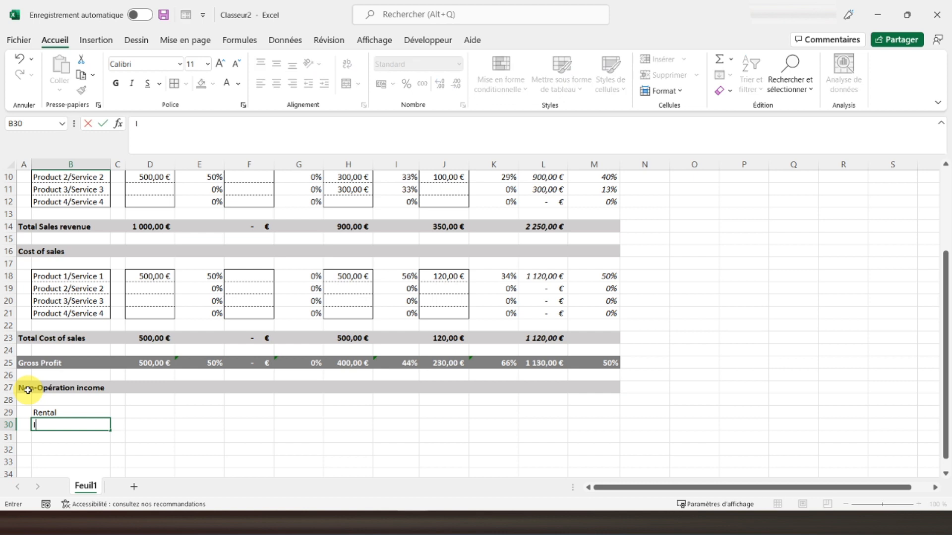
type("nterest")
key("Return")
type("Gifts Received")
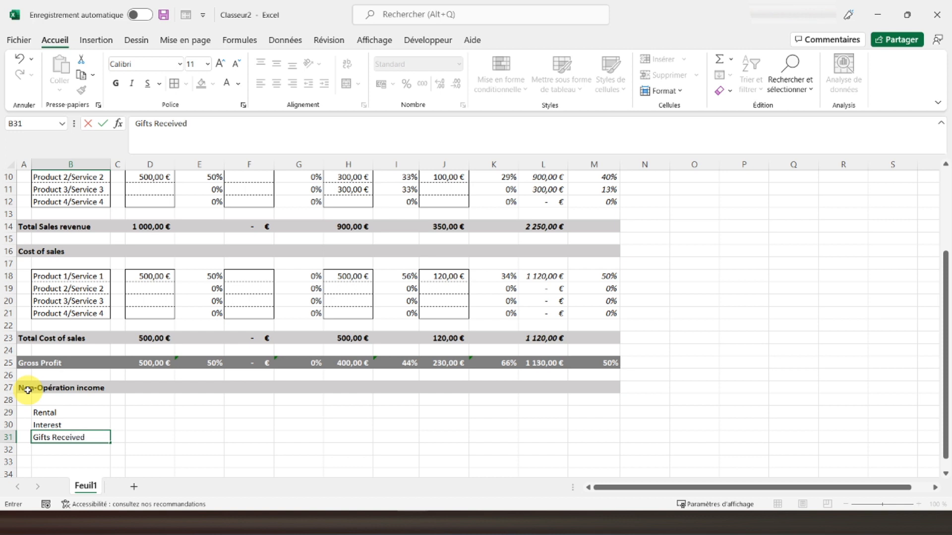
key("Return")
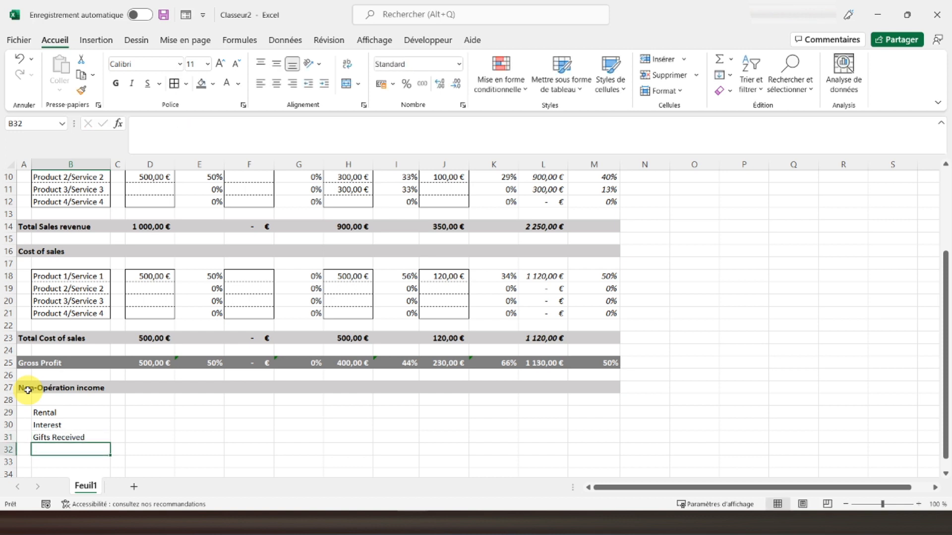
Enter the label Other in B32 and apply the bordered format of B18:B21 to the labels in B29:B32
type("Other")
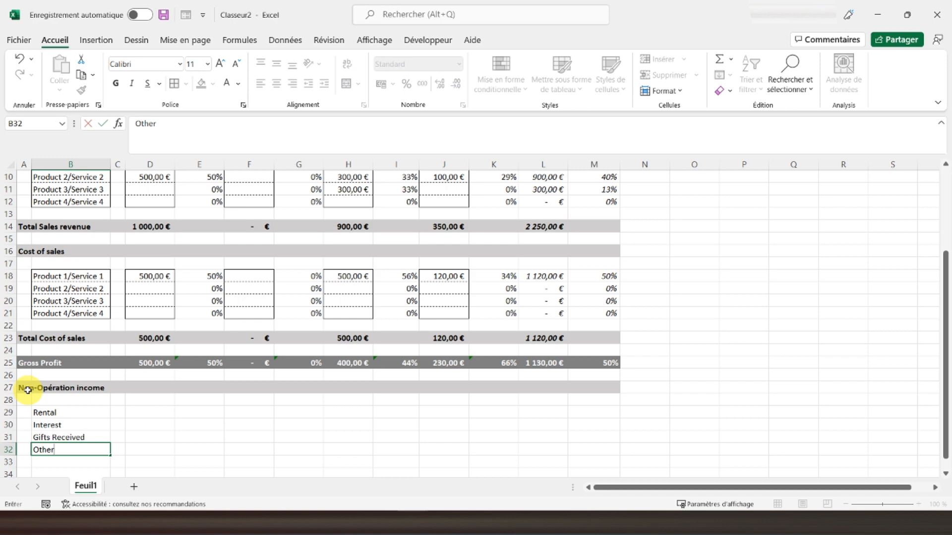
key("Return")
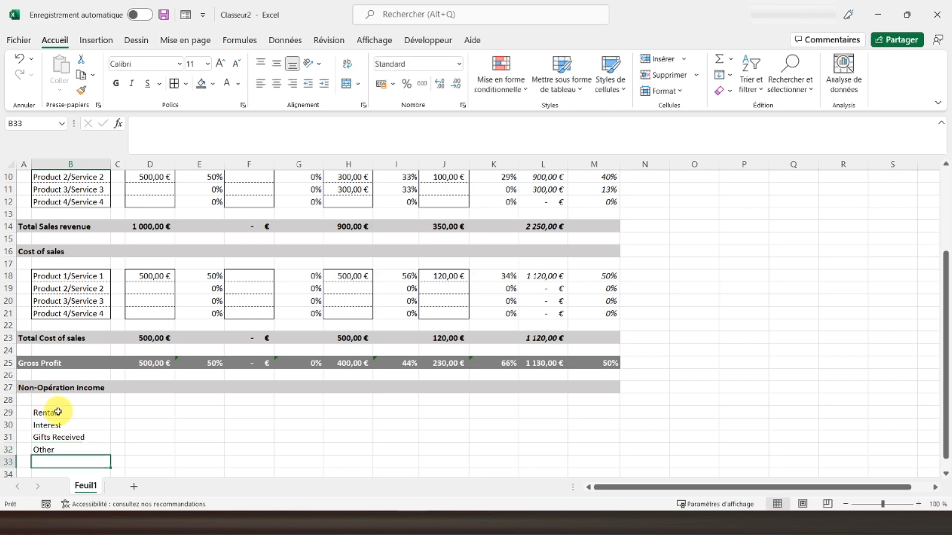
scroll(59, 413, "down", 1)
left_click_drag(54, 238, 63, 275)
left_click(81, 89)
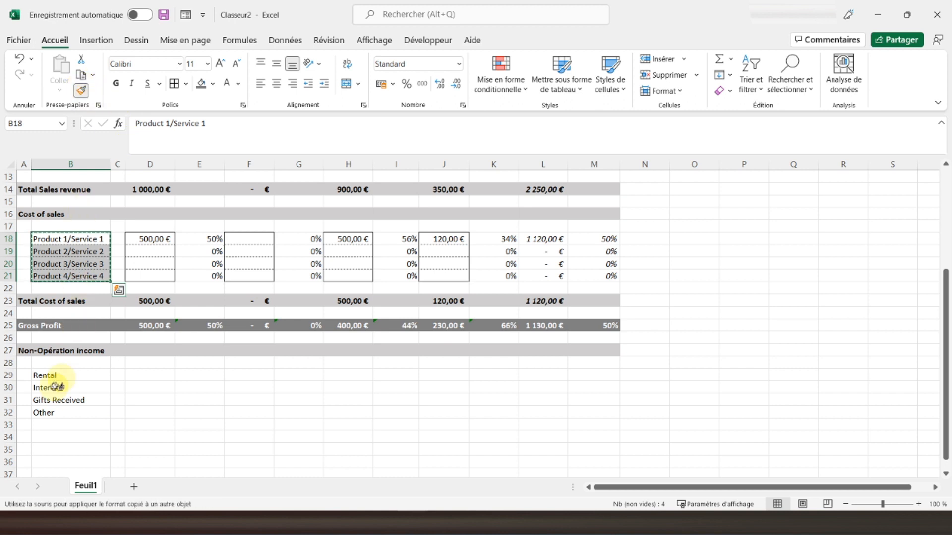
left_click(44, 376)
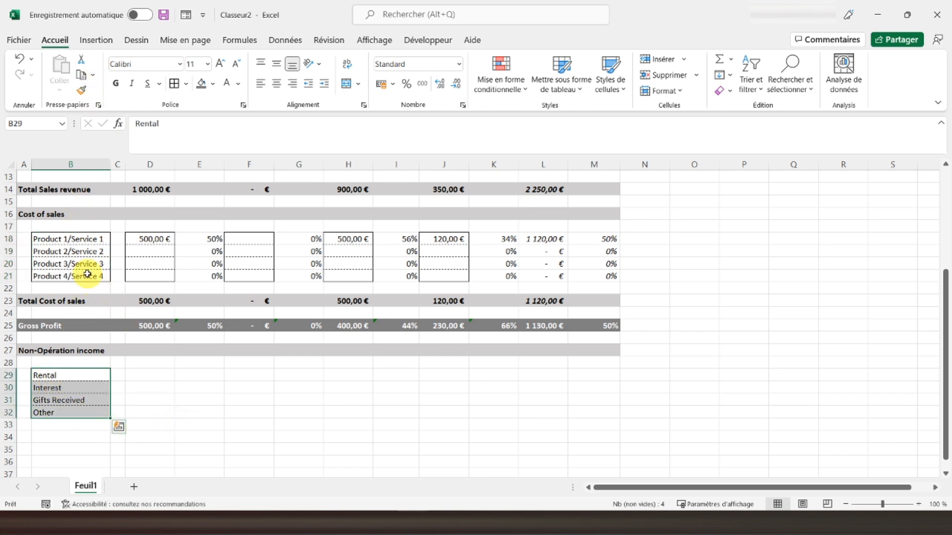
Copy the bordered format of D18:D21 to the quarterly amount cells in rows 29 to 32 of columns D, F, H and J
left_click_drag(140, 238, 587, 278)
left_click_drag(159, 238, 155, 273)
left_click(82, 90)
left_click(144, 375)
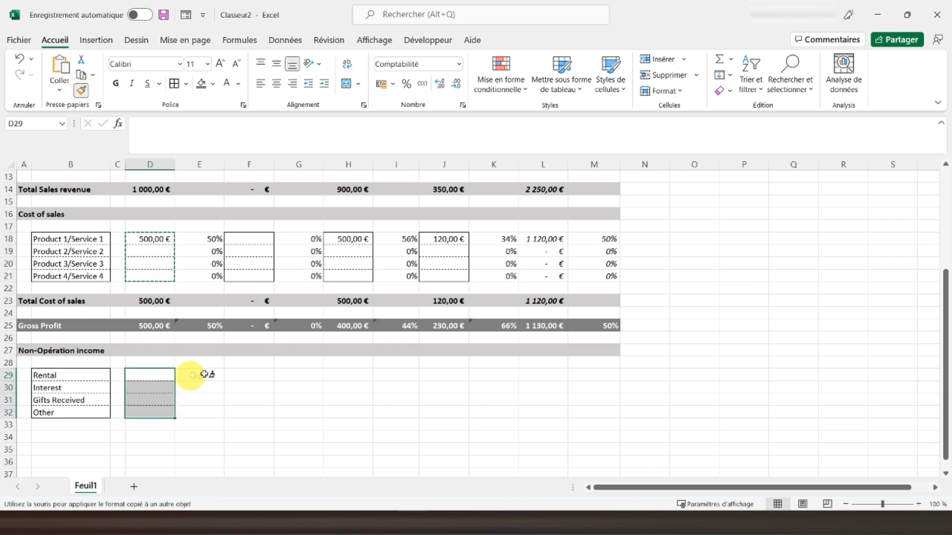
left_click(247, 374)
left_click(333, 376)
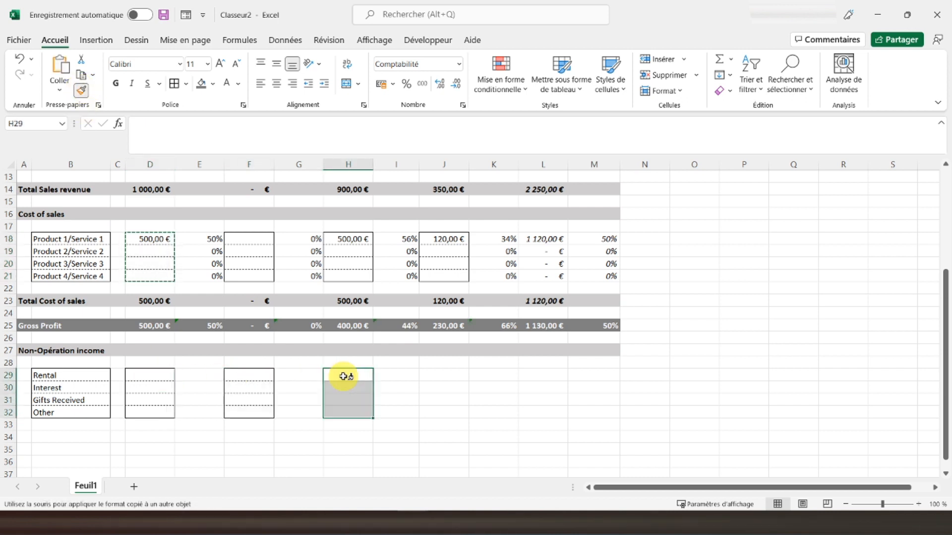
left_click(439, 375)
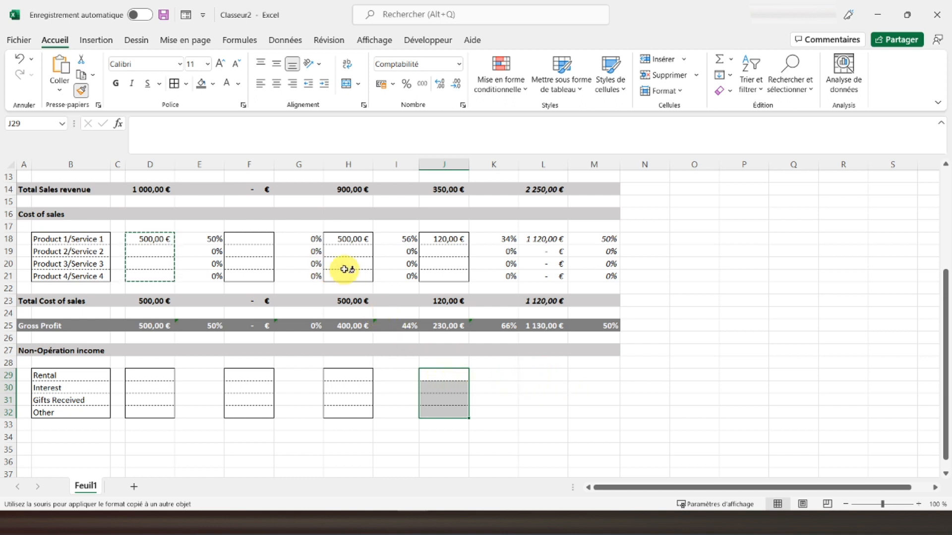
left_click(81, 90)
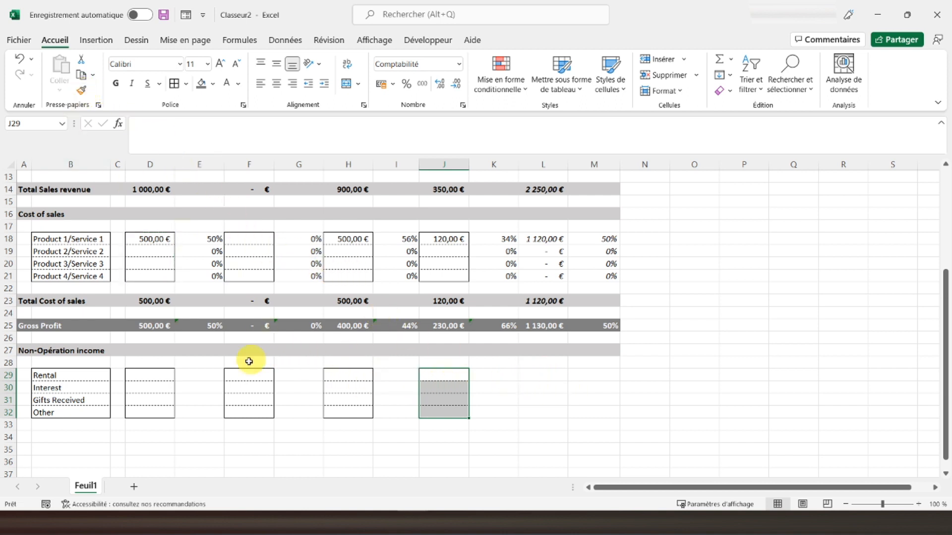
Copy the yearly sum formulas from L18:L21 to L29:L32 as formulas only and apply the euro accounting format
left_click(531, 375)
left_click_drag(536, 238, 537, 275)
right_click(537, 270)
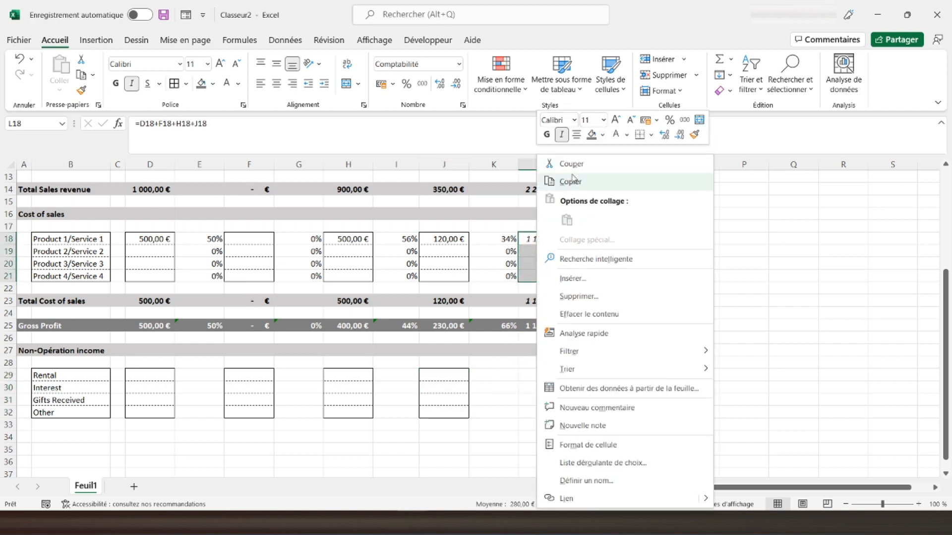
left_click(571, 181)
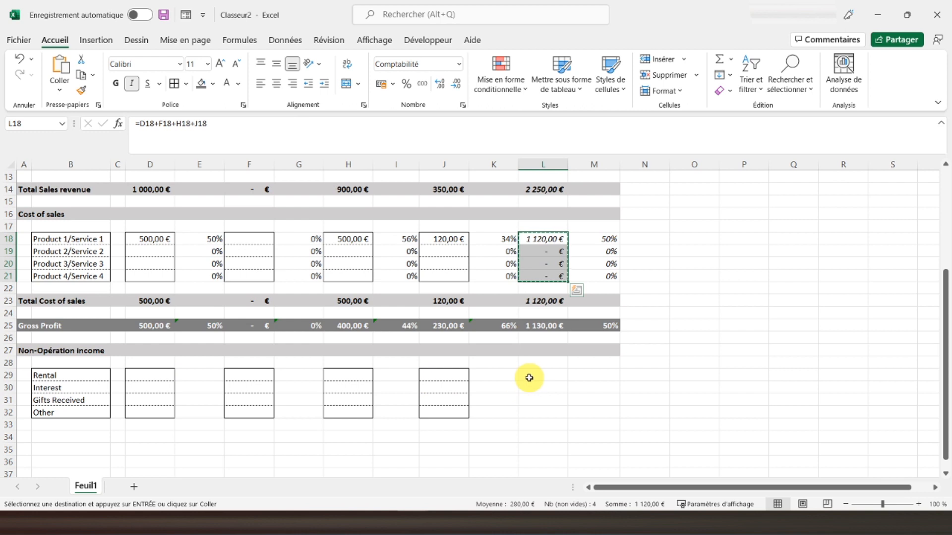
left_click(529, 377)
right_click(530, 377)
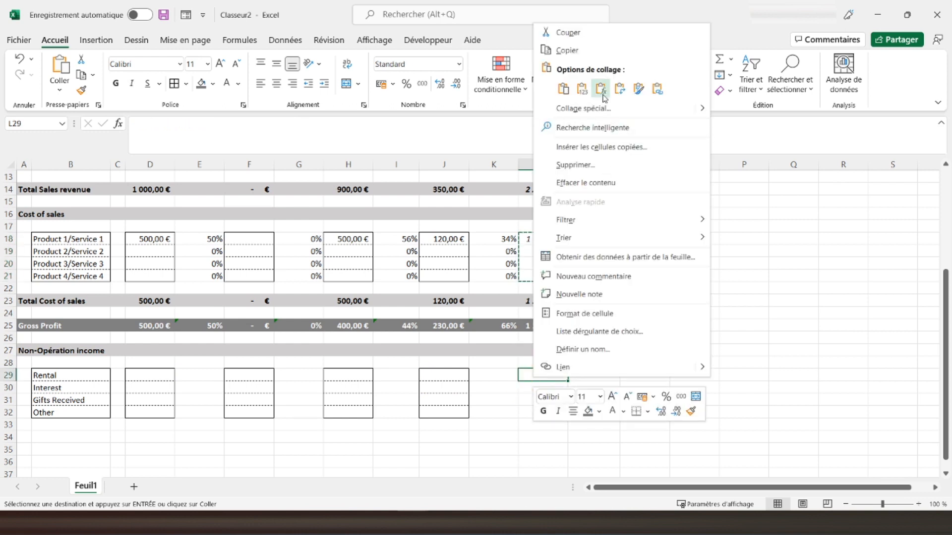
left_click(602, 96)
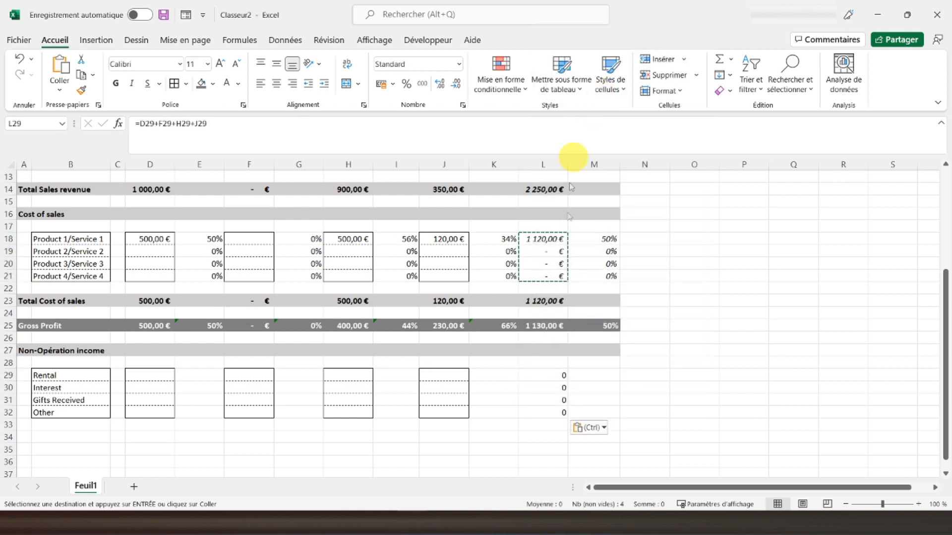
left_click(380, 83)
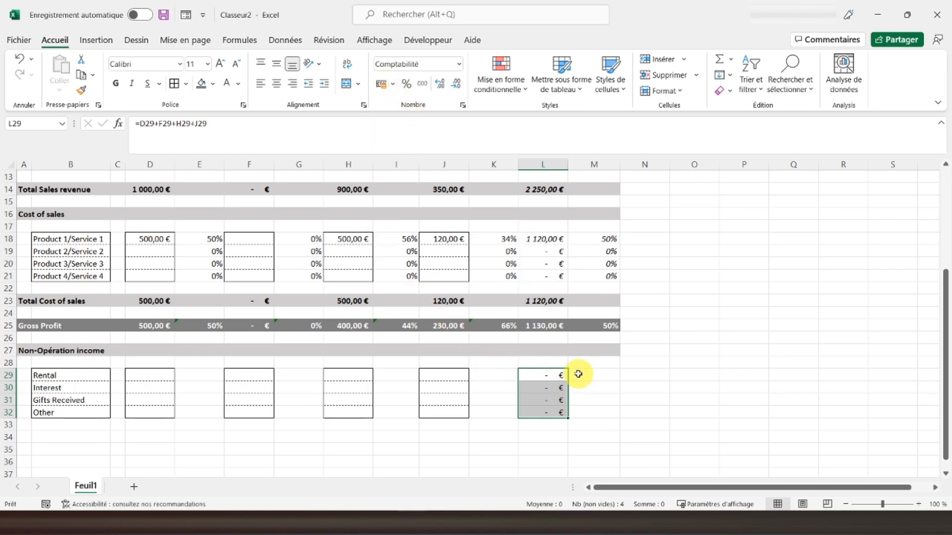
Copy the Total Cost of sales row 23 to row 34 below the non-operating income items
left_click(184, 388)
scroll(39, 391, "down", 1)
left_click(27, 401)
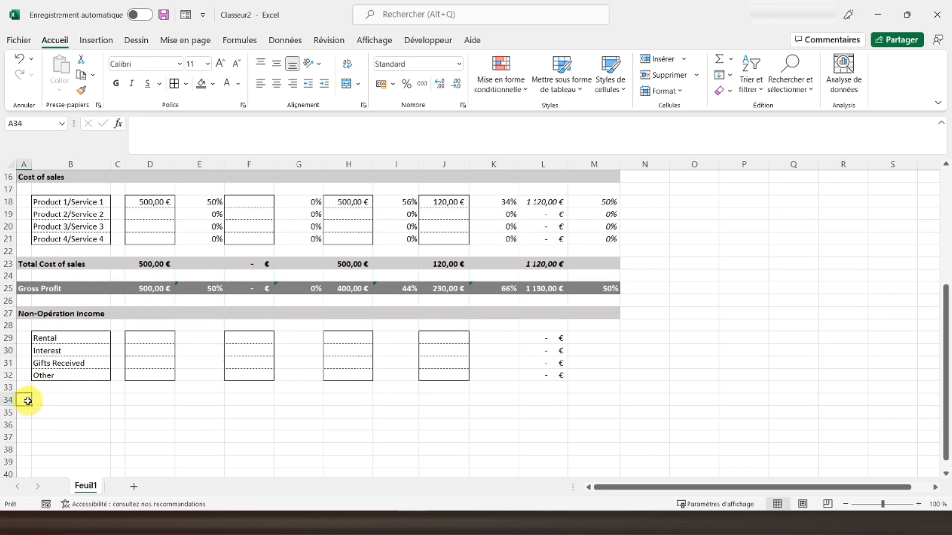
scroll(31, 305, "up", 1)
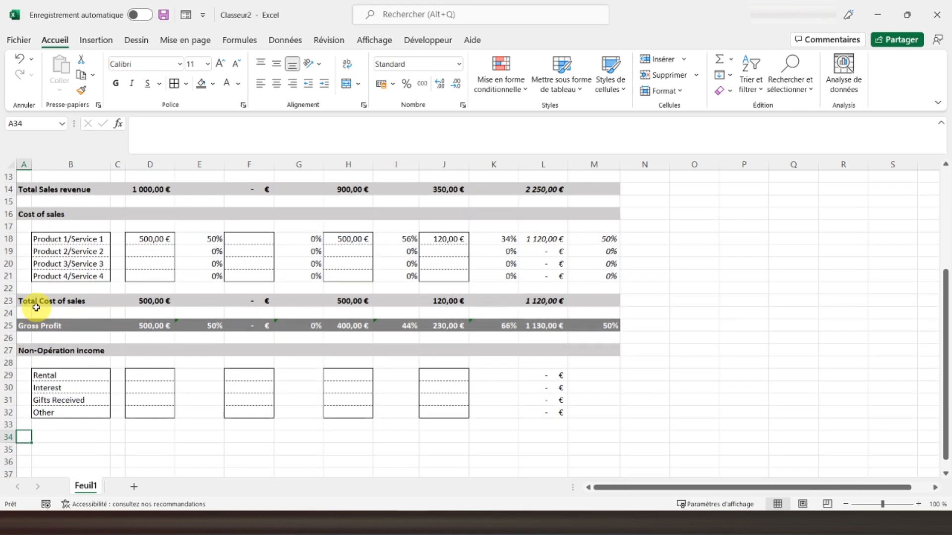
right_click(17, 299)
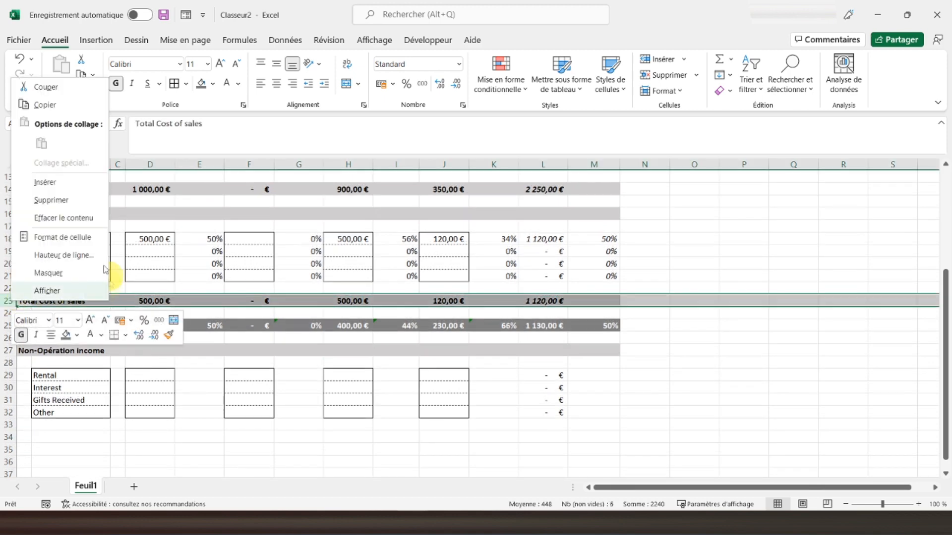
key("Escape")
key("ctrl+c")
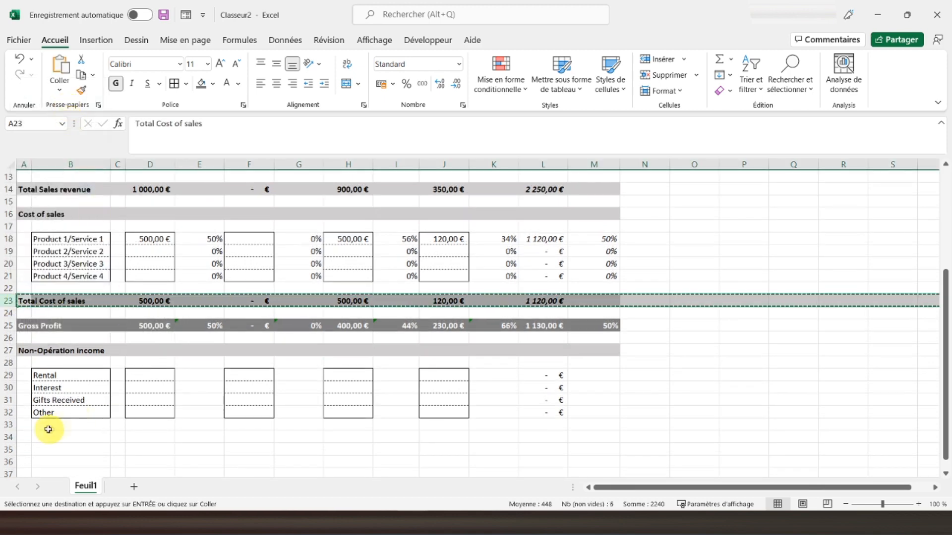
left_click(8, 437)
right_click(9, 436)
left_click(45, 282)
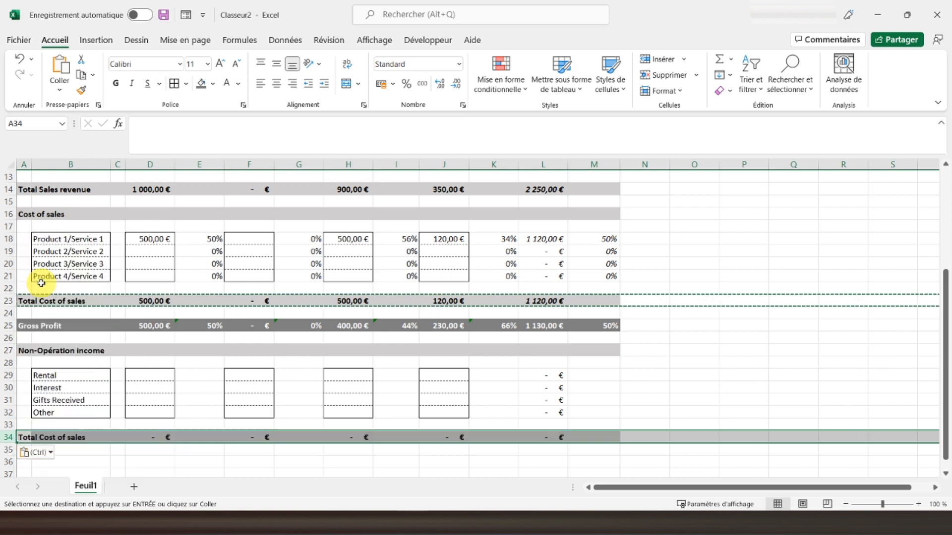
Retitle A34 "Total Non-Operation income" and correct the section heading in A27 to "Non-Operation income"
left_click(27, 438)
left_click_drag(205, 123, 159, 125)
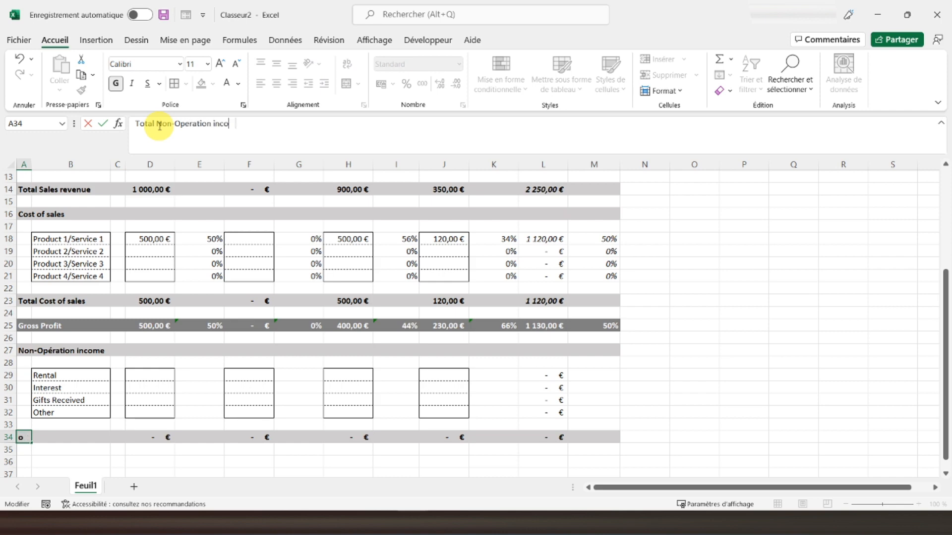
key("Return")
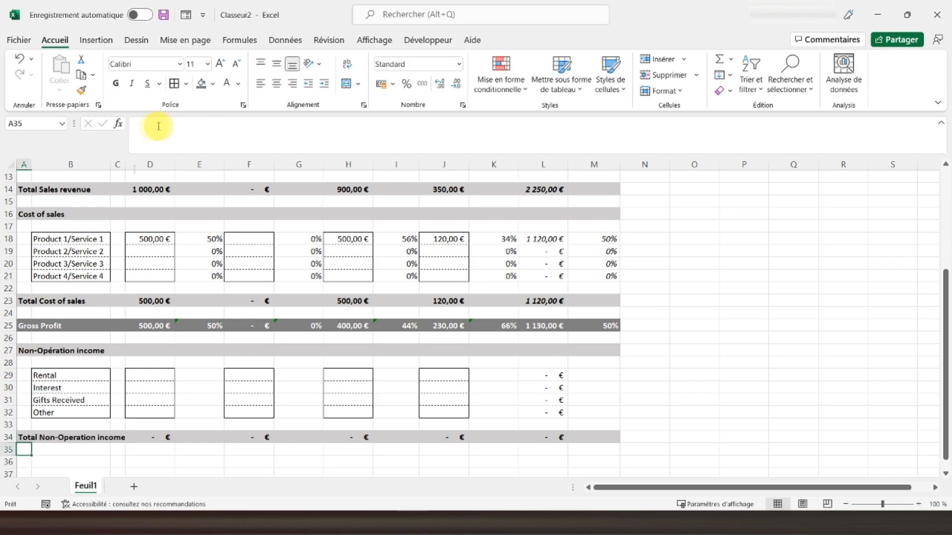
left_click(23, 349)
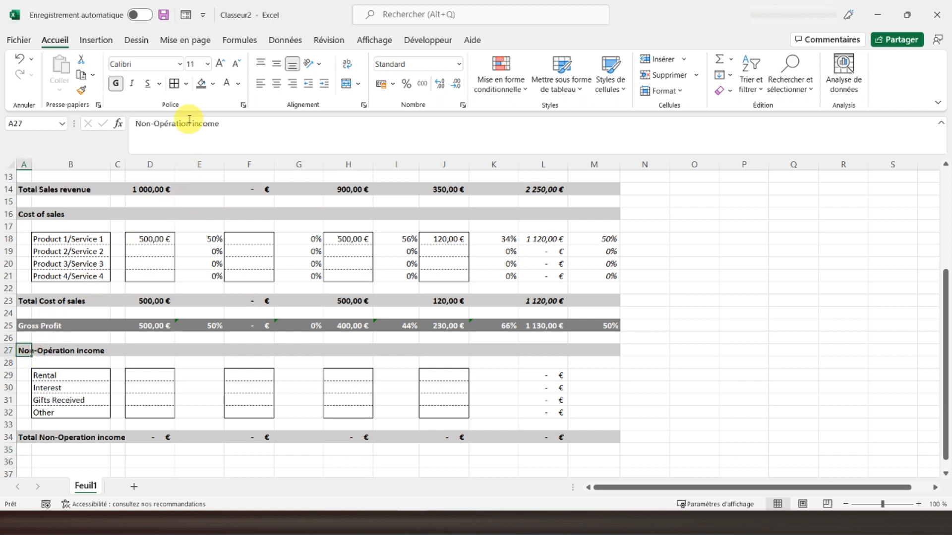
left_click(167, 127)
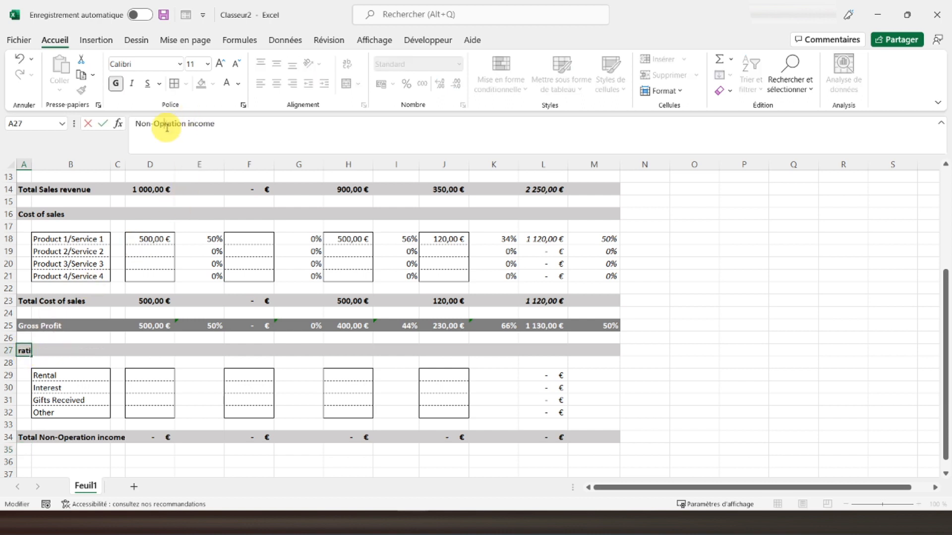
key("ctrl+Return")
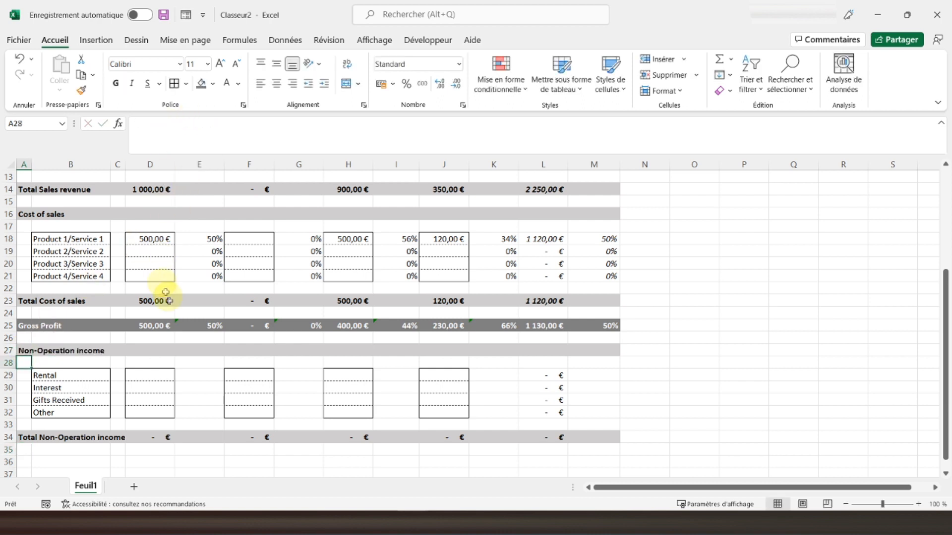
Examine the quarterly and yearly total formulas of the Total Non-Operation income row in D34 and L34
left_click(38, 436)
left_click(168, 437)
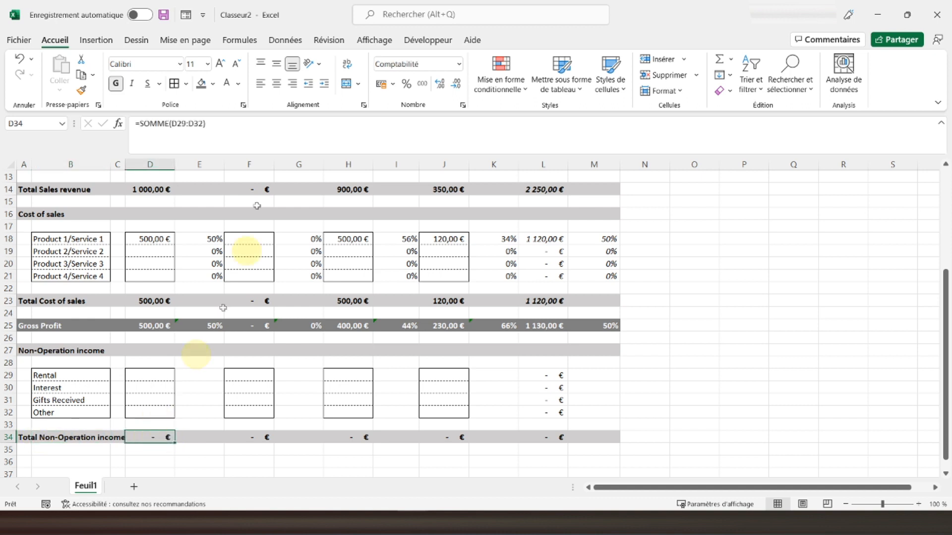
left_click(245, 128)
key("Return")
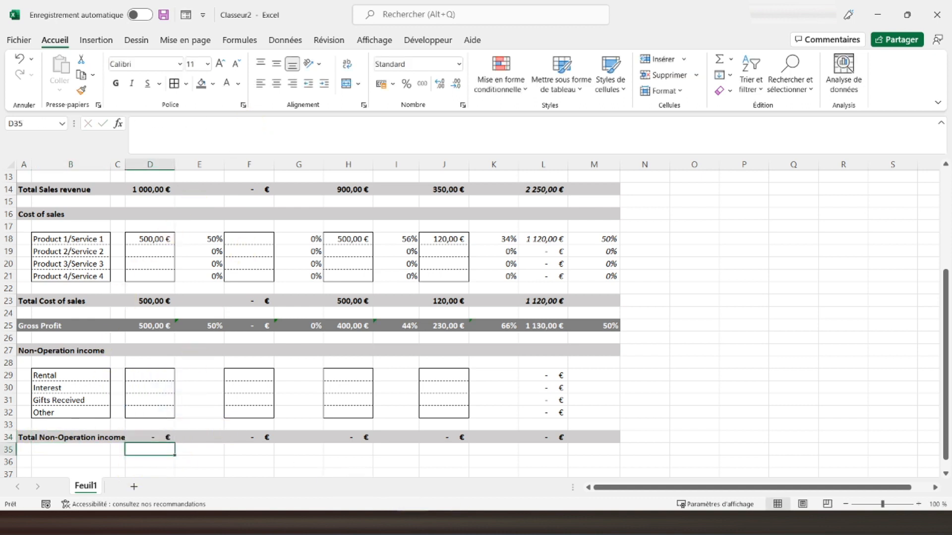
left_click(548, 439)
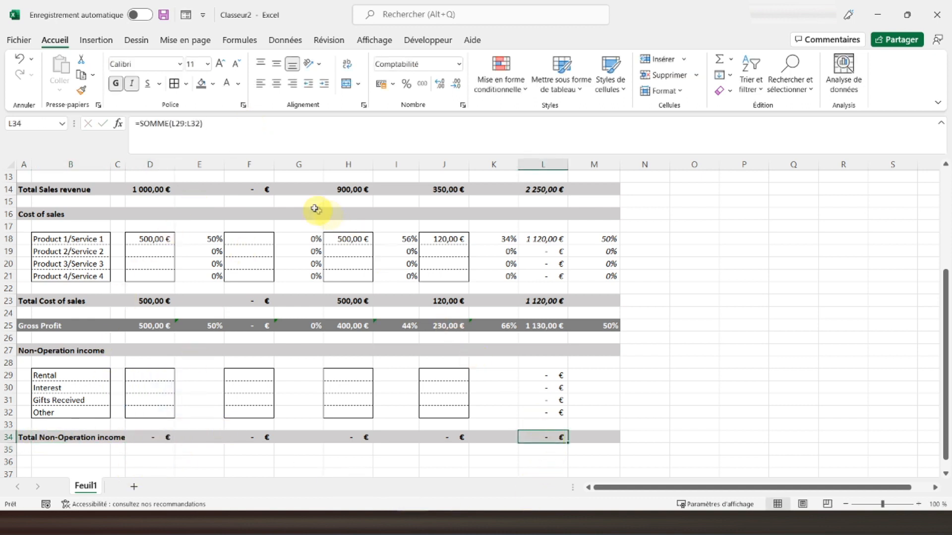
left_click(302, 136)
key("Return")
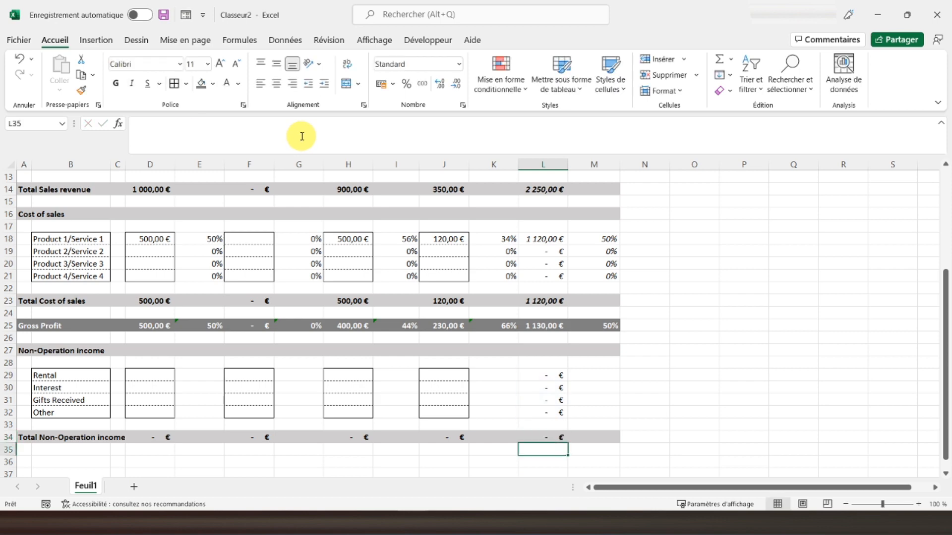
left_click(92, 400)
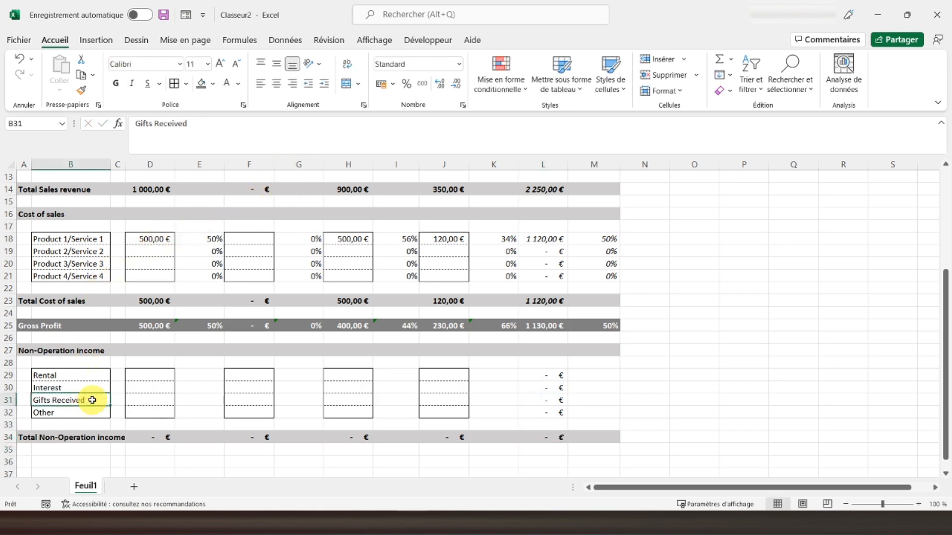
Enter the row title TOTAL INCOME in A36
scroll(92, 400, "down", 1)
left_click(24, 425)
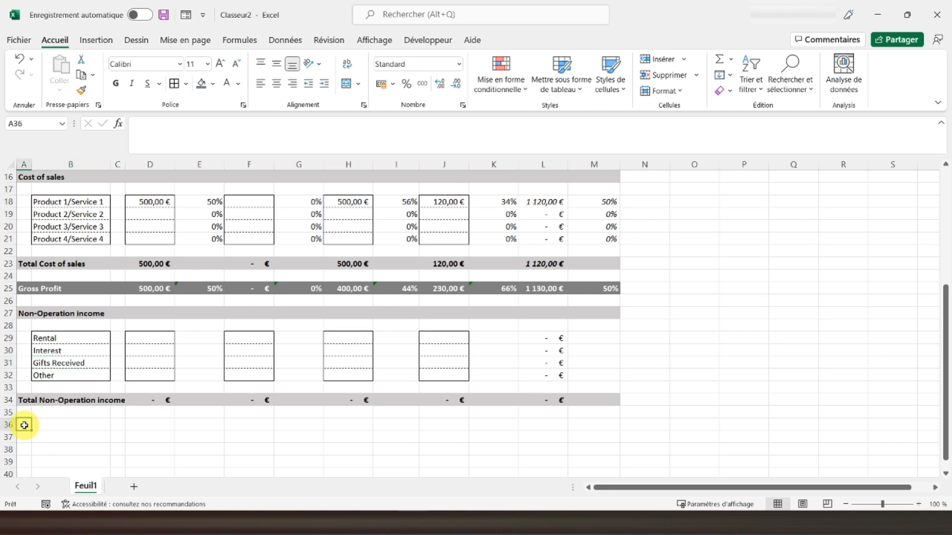
type("TOTAL INCOME")
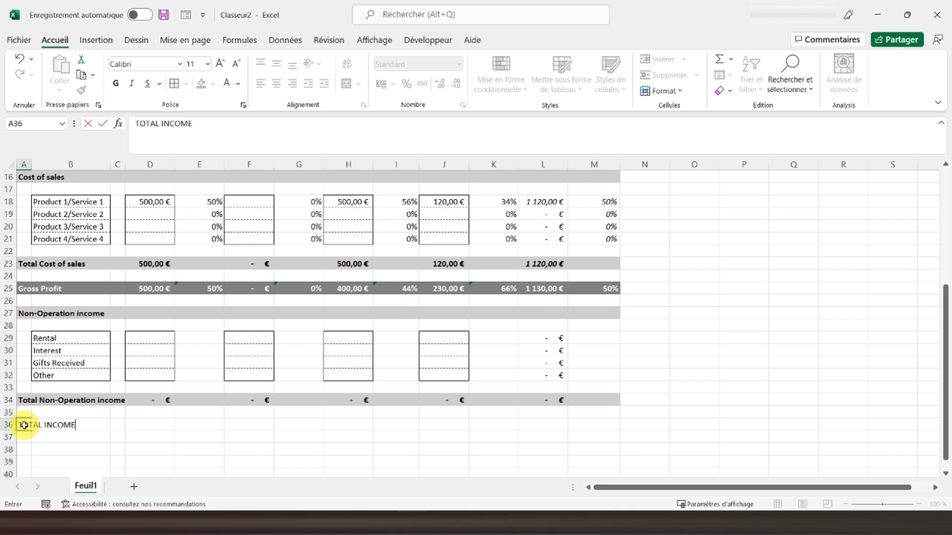
key("Return")
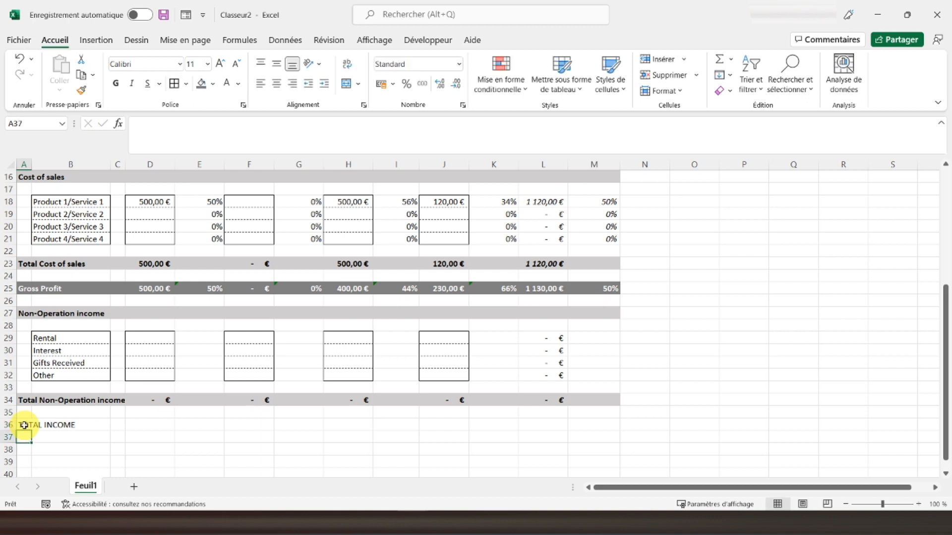
Shade A36:M36 with a lighter blue theme fill and make the row's text white and bold
mouse_move(23, 425)
left_mouse_down()
mouse_move(491, 403)
mouse_move(596, 425)
left_mouse_up()
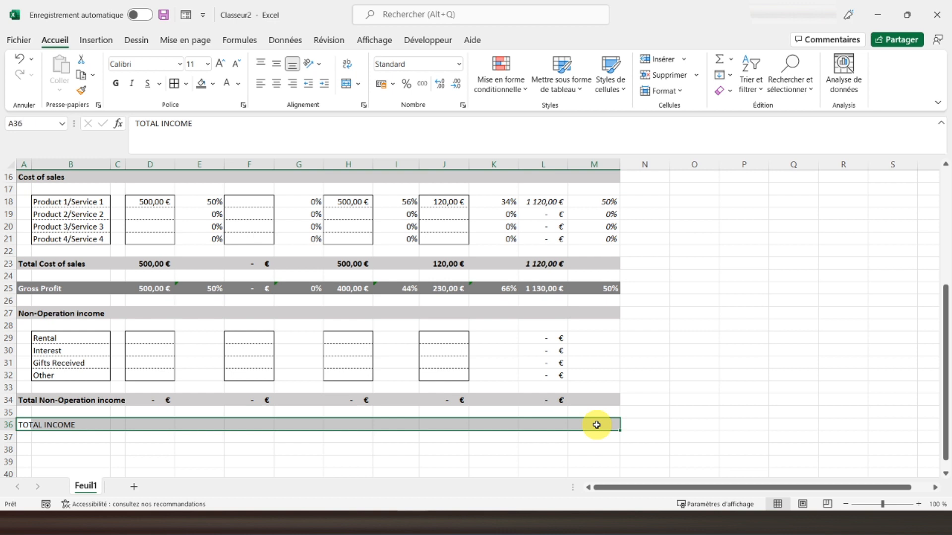
left_click(213, 85)
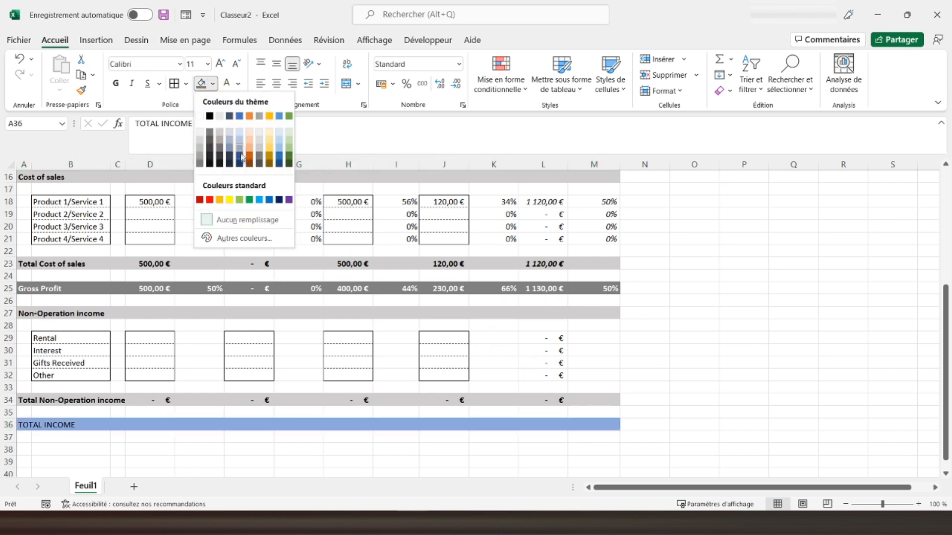
left_click(241, 116)
scroll(226, 293, "up", 5)
scroll(226, 292, "down", 5)
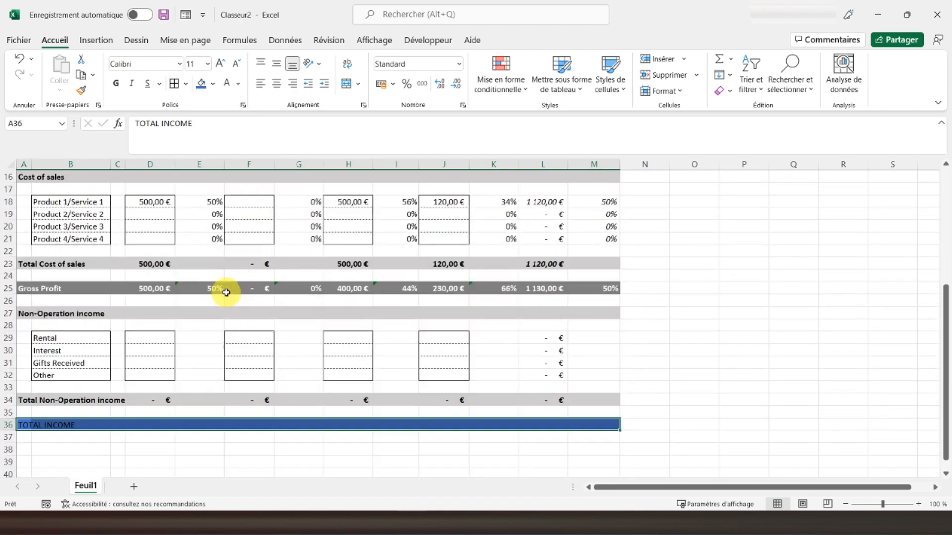
left_click(213, 85)
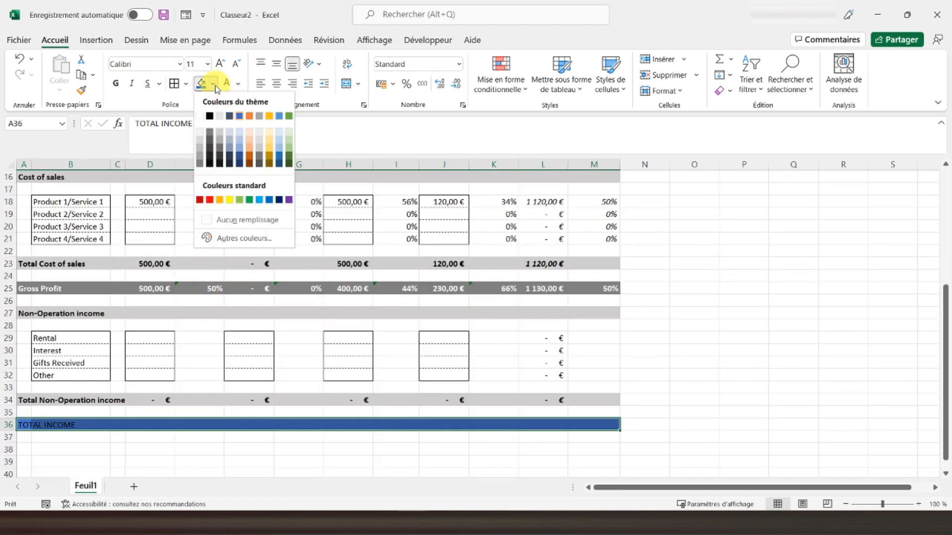
left_click(242, 144)
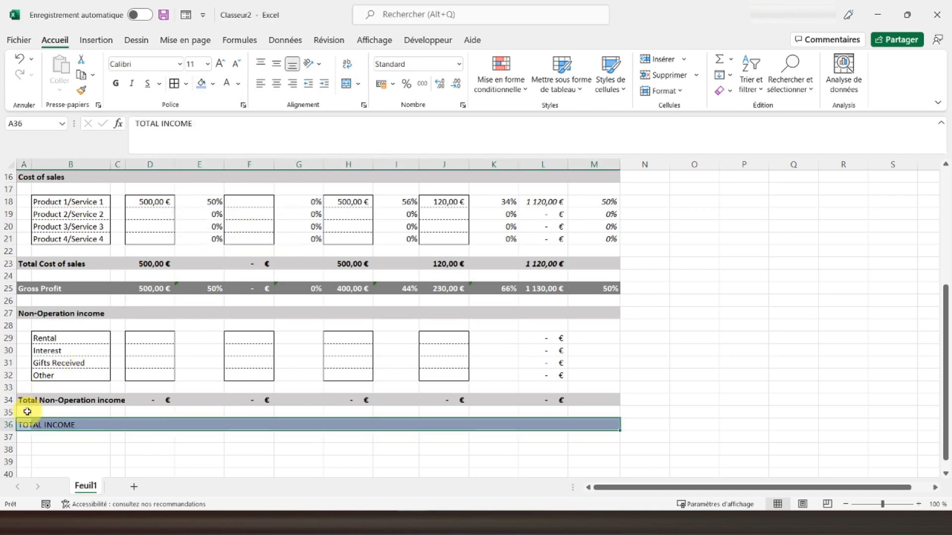
left_click(227, 85)
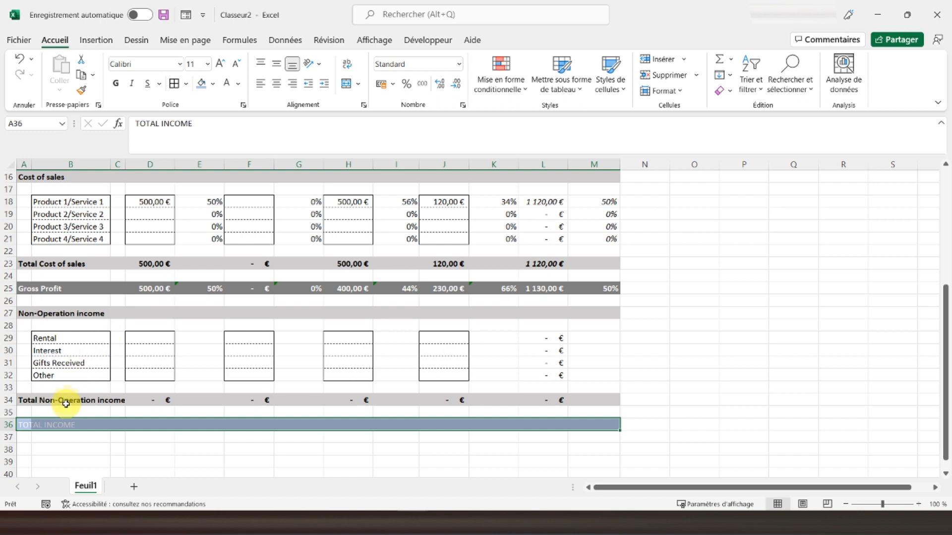
left_click(116, 83)
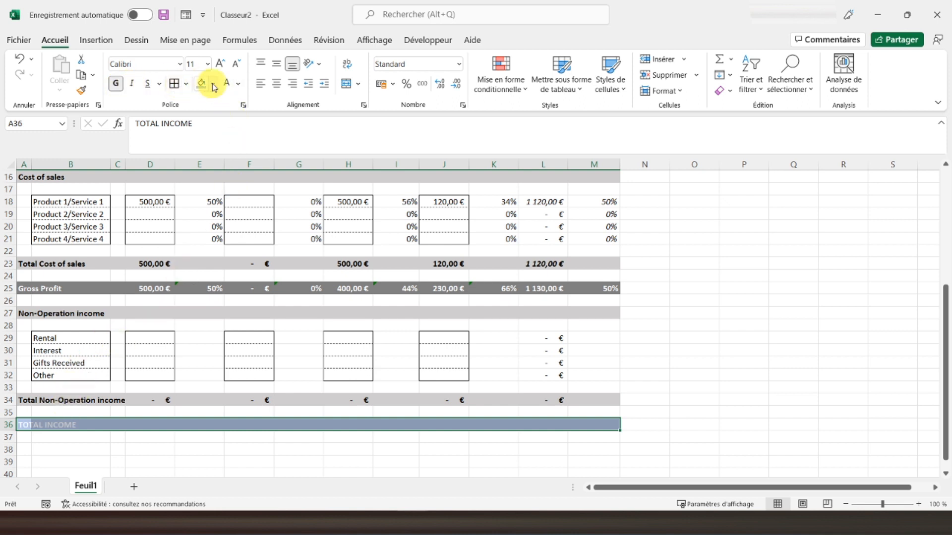
Change the fill of the TOTAL INCOME row A36:M36 to black
left_click(214, 88)
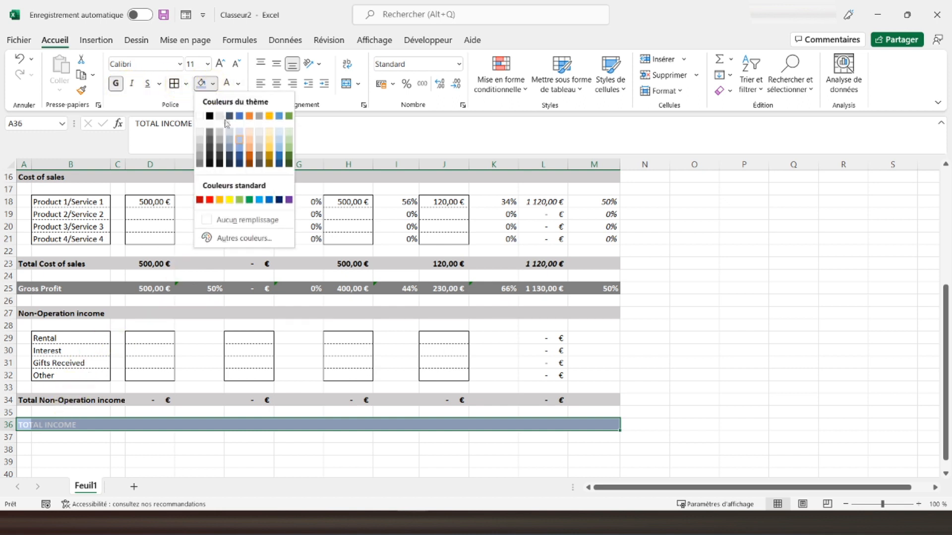
left_click(221, 156)
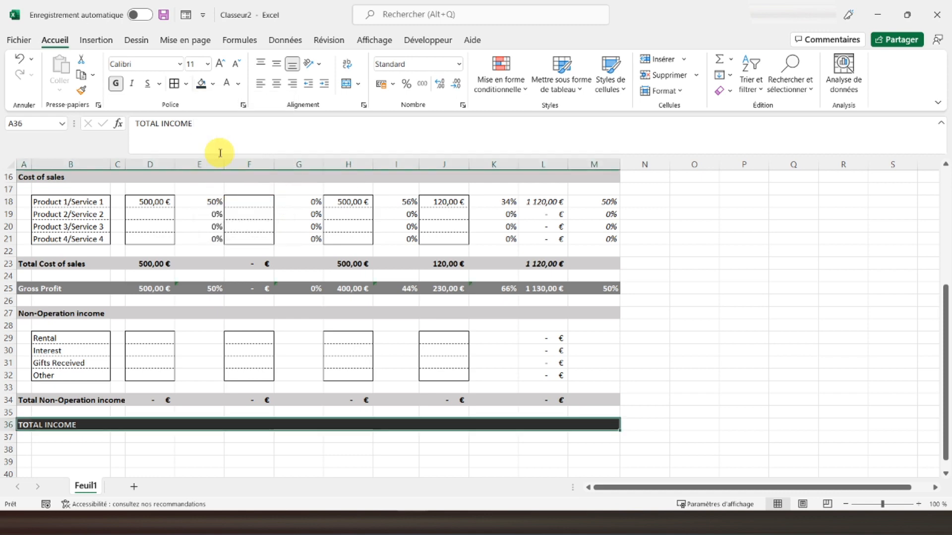
left_click(213, 88)
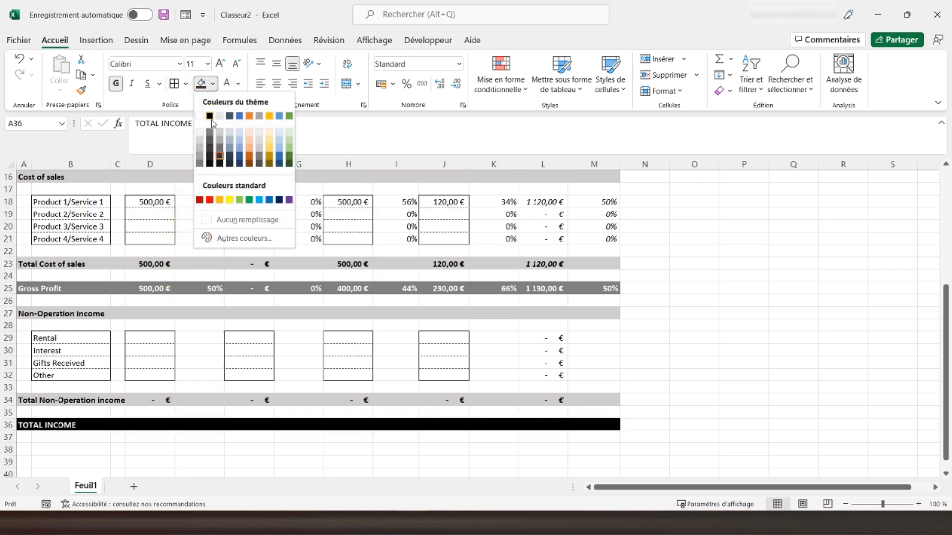
left_click(209, 116)
Enter the first total income formula =D25+D34 in D36, adding gross profit and total non-operation income
left_click(141, 426)
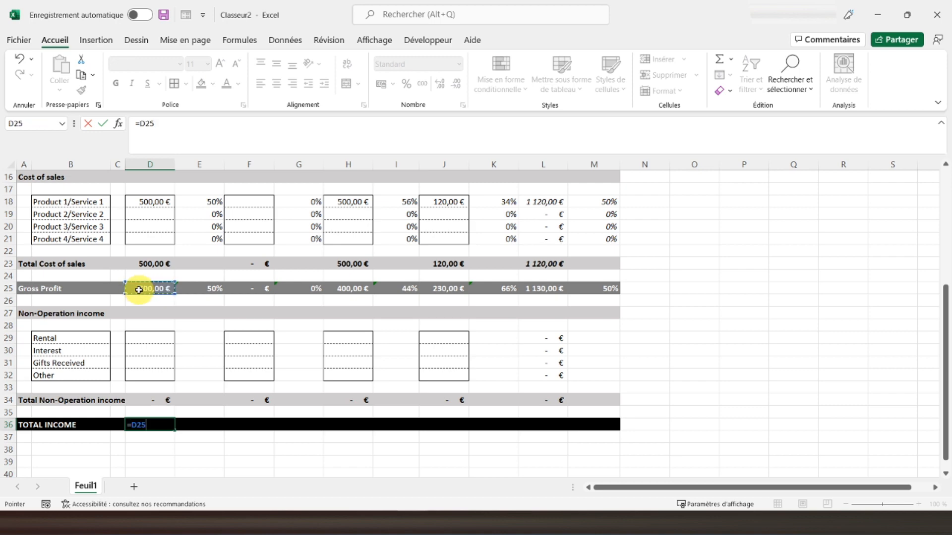
type("+")
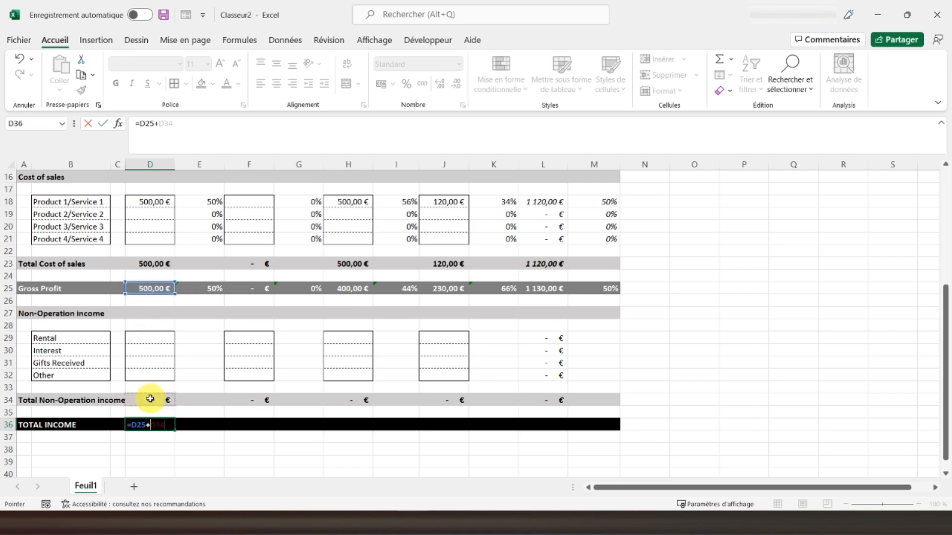
key("Return")
Copy D36 into F36 as a formula only and apply the euro accounting format to F36:M36
left_click(143, 428)
right_click(144, 427)
left_click(183, 102)
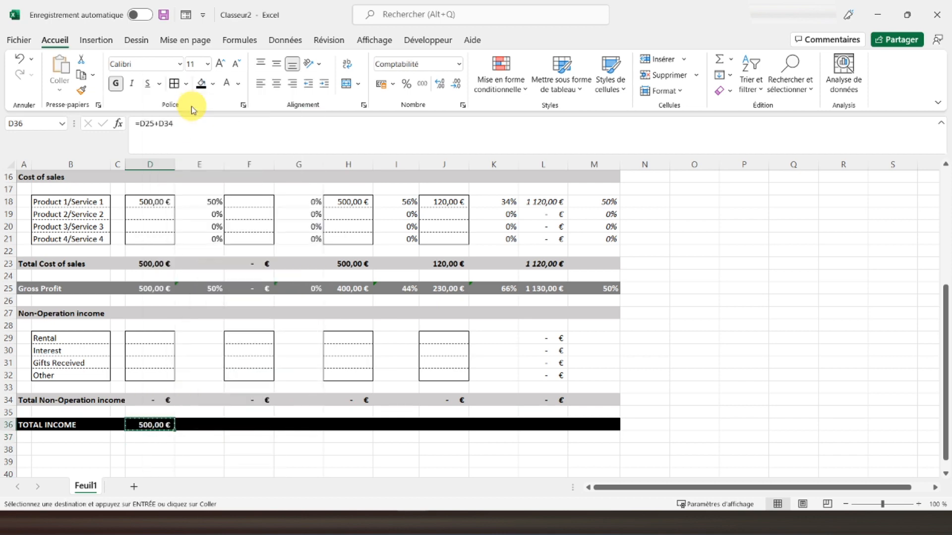
left_click(261, 427)
right_click(262, 427)
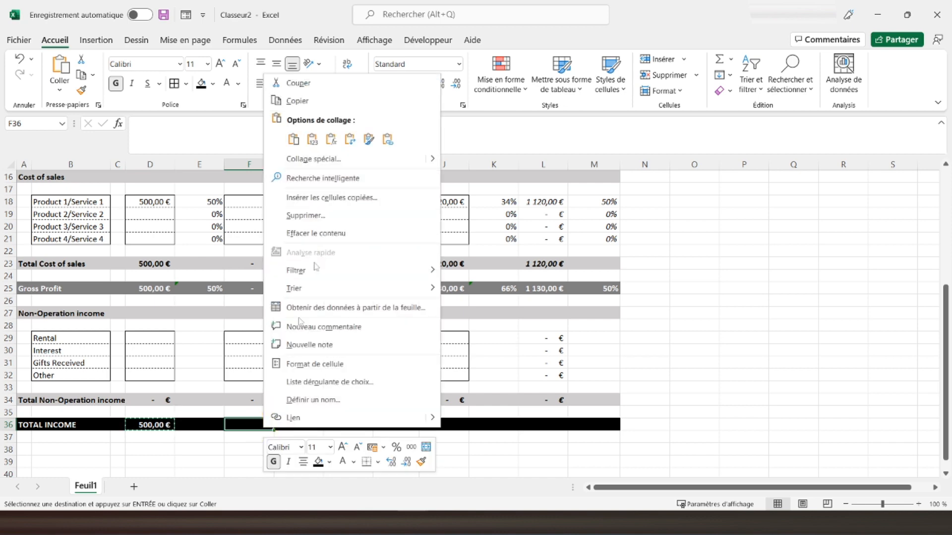
left_click(331, 140)
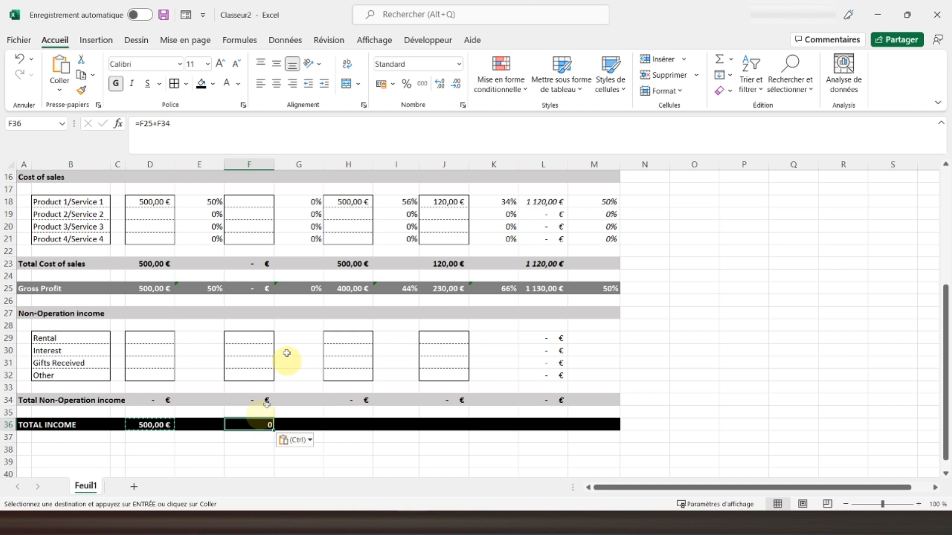
left_click(380, 83)
left_click_drag(248, 423, 595, 425)
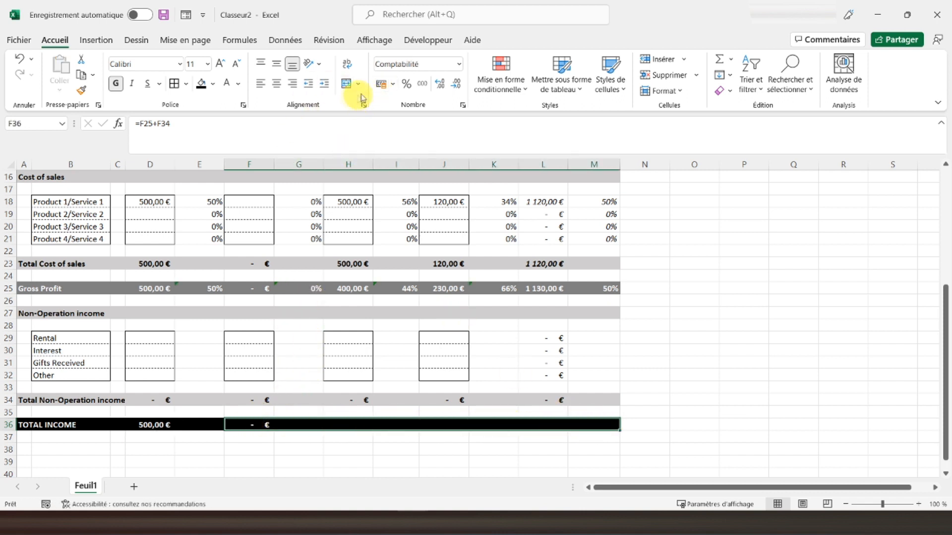
Copy the total income formula from F36 to H36 and J36, pasting formulas only
left_click(244, 427)
right_click(244, 427)
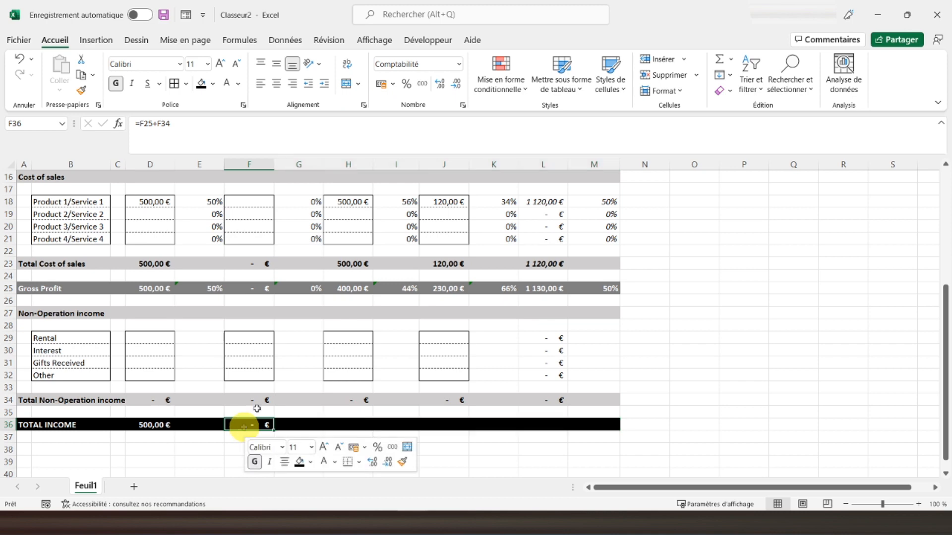
left_click(284, 98)
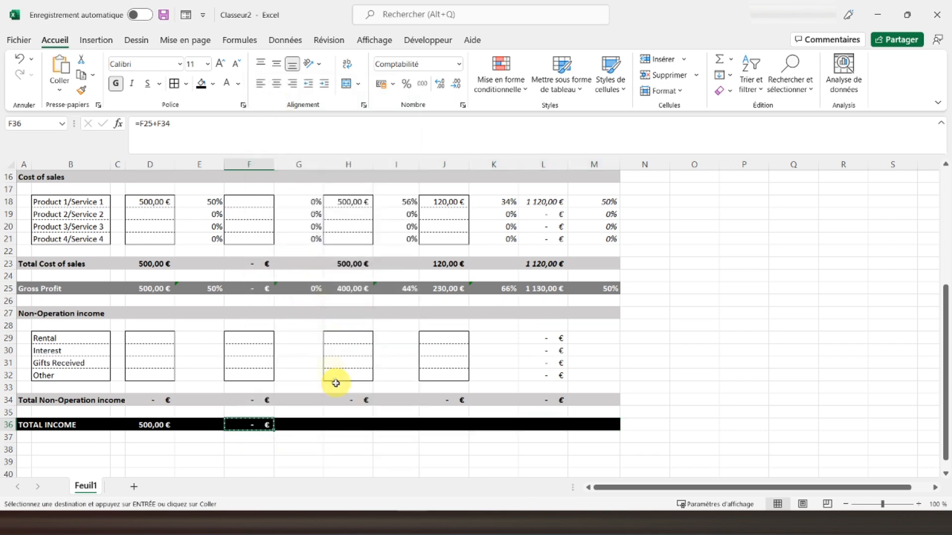
left_click(342, 425)
left_click(447, 428, "ctrl")
right_click(447, 428)
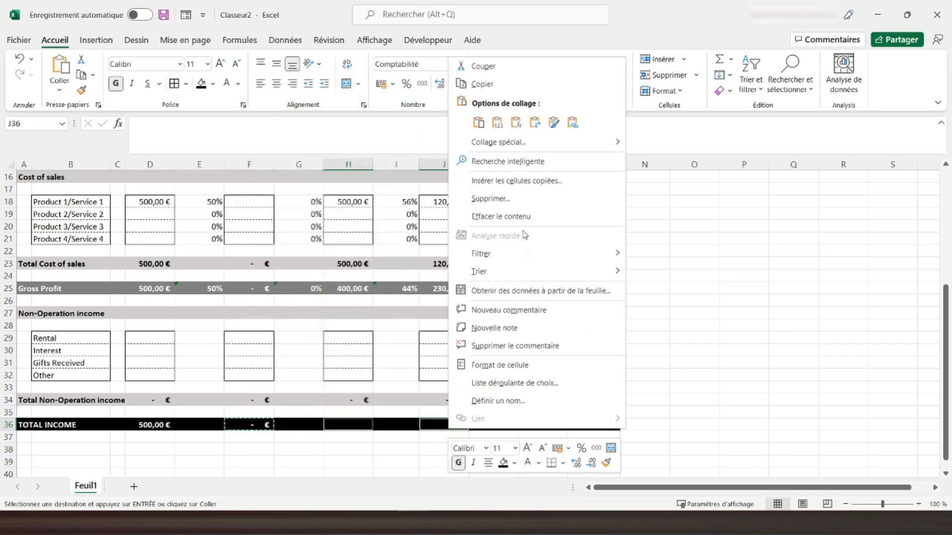
left_click(515, 124)
Examine the Gross Profit share formula in E25 and the Total Sales revenue row it refers to
left_click(88, 362)
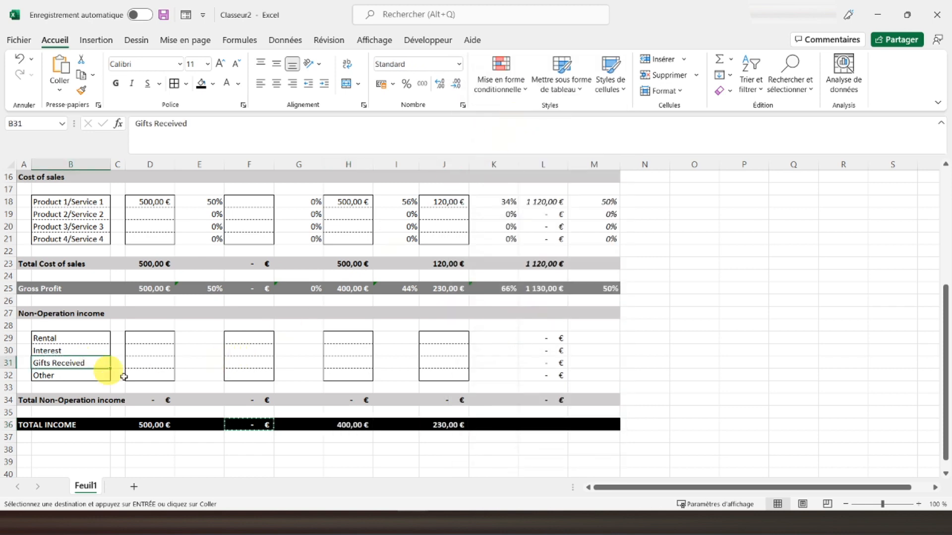
left_click(212, 297)
left_click(202, 425)
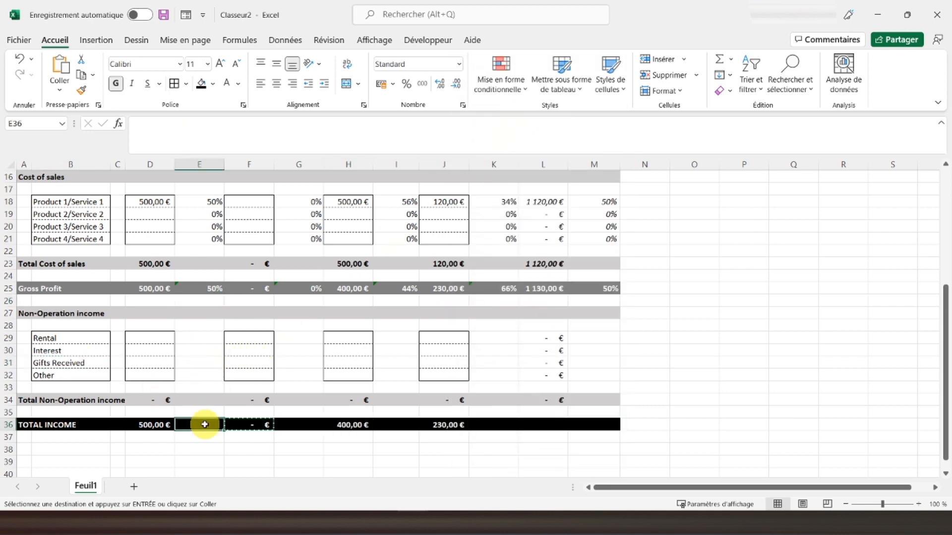
left_click(194, 288)
scroll(187, 347, "up", 5)
scroll(131, 272, "down", 1)
scroll(132, 271, "down", 6)
scroll(132, 271, "up", 7)
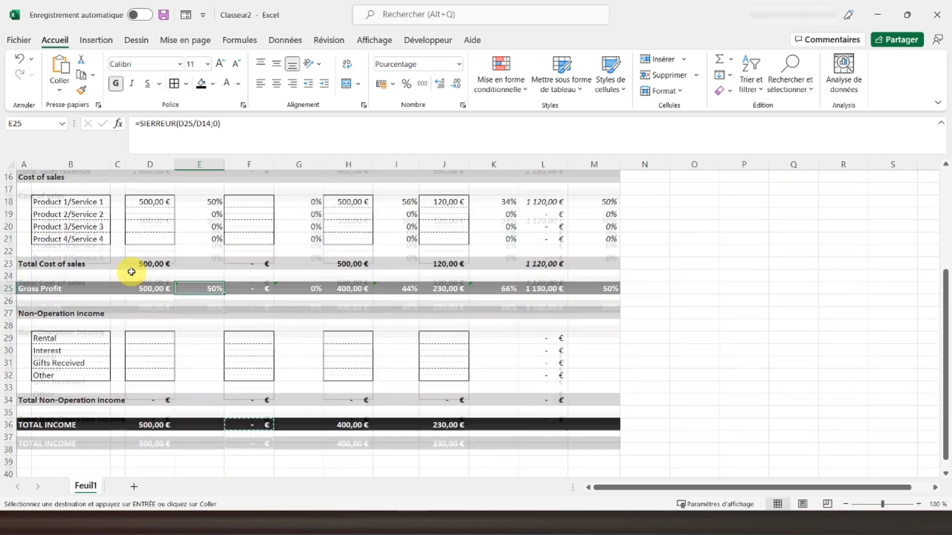
scroll(141, 295, "down", 6)
Enter =D36/D14 in E36 to calculate total income as a share of total sales revenue
left_click(184, 387)
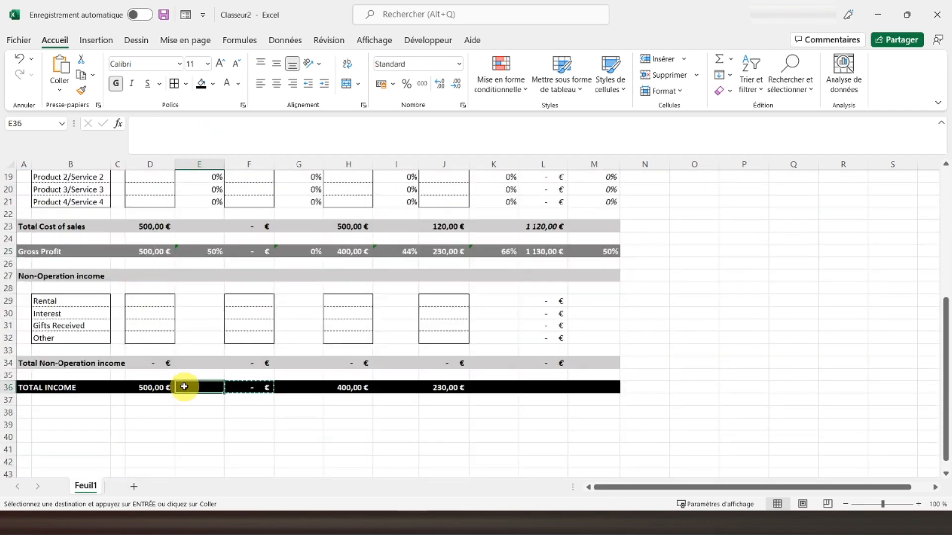
type("=")
scroll(153, 333, "up", 2)
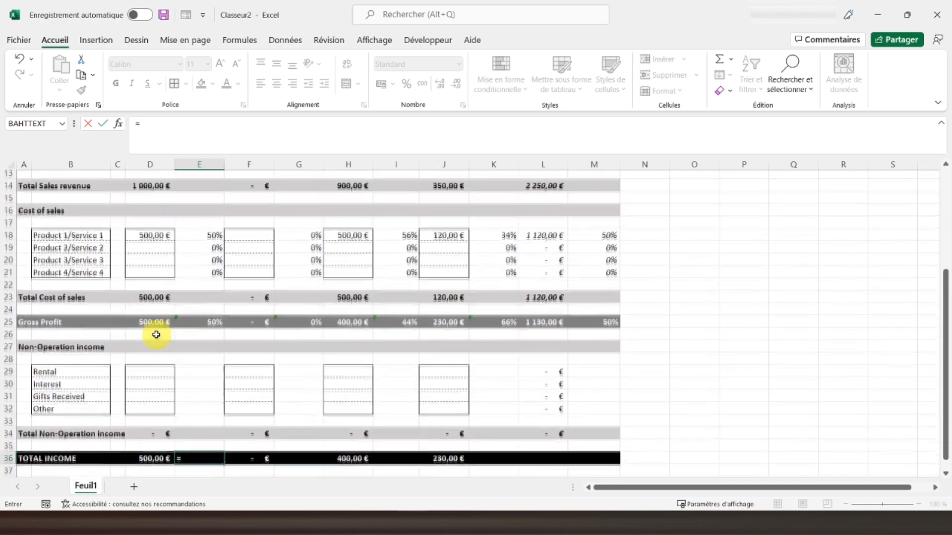
scroll(149, 381, "down", 1)
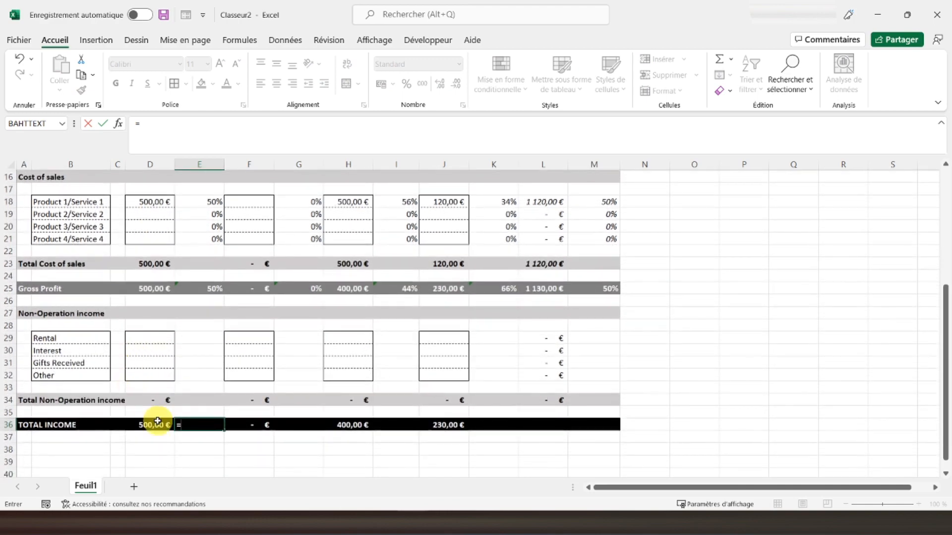
type("/")
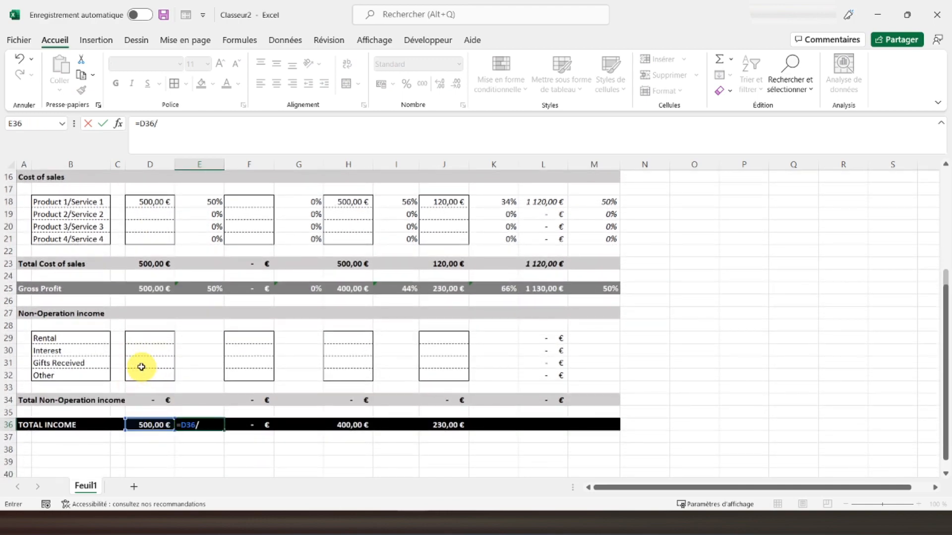
scroll(139, 366, "up", 2)
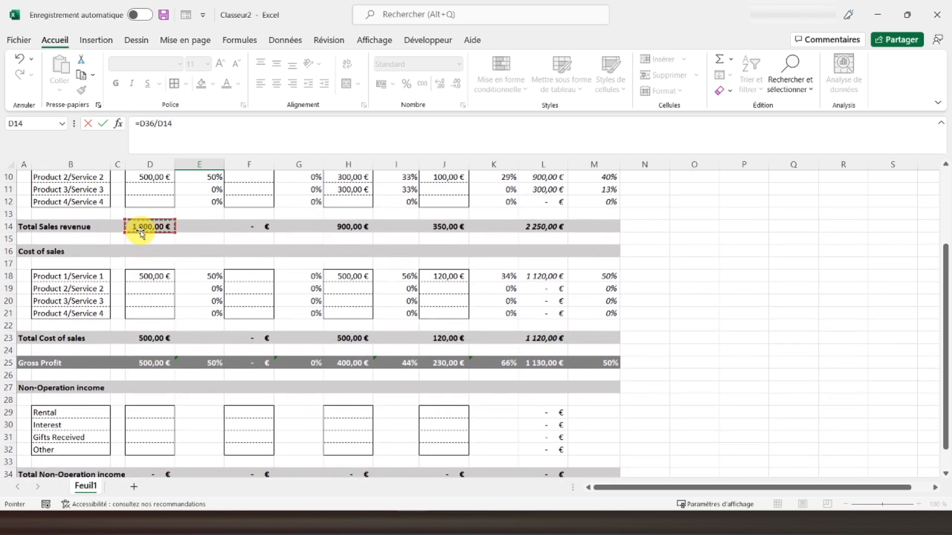
key("Return")
Wrap the E36 share formula in error handling as =SIERREUR(D36/D14;0)
left_click(216, 450)
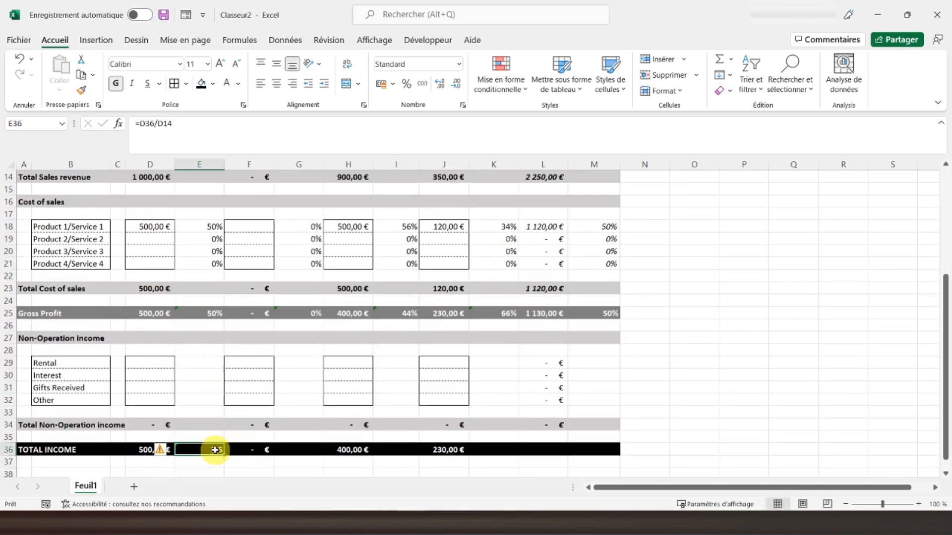
left_click(141, 123)
type("sierreur(")
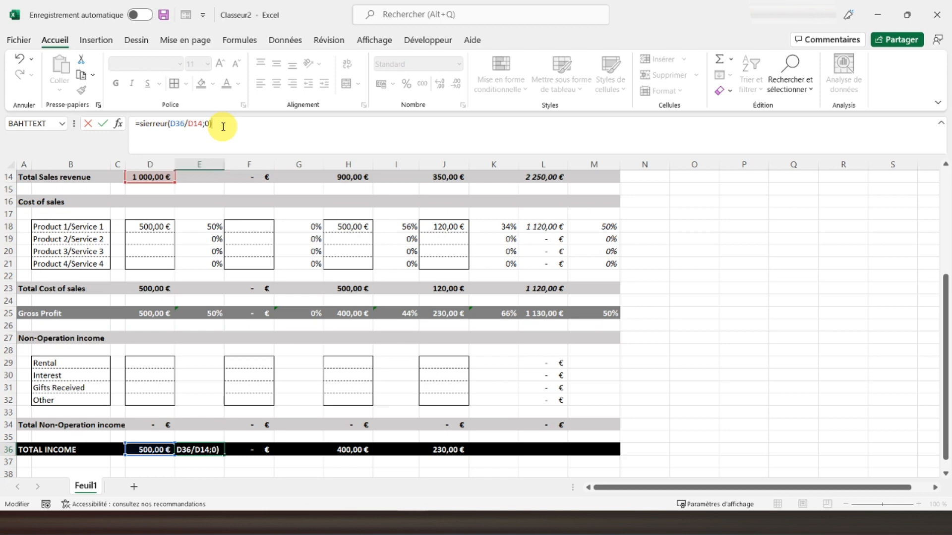
key("Return")
Copy the E36 share formula to G36, I36, K36 and M36 as formulas only and format those cells as percentages
left_click(210, 450)
right_click(211, 451)
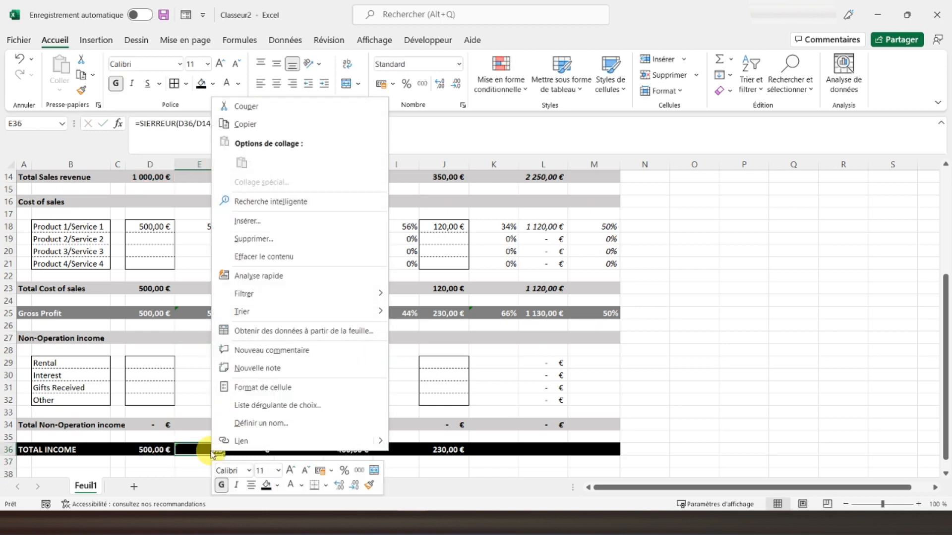
left_click(268, 125)
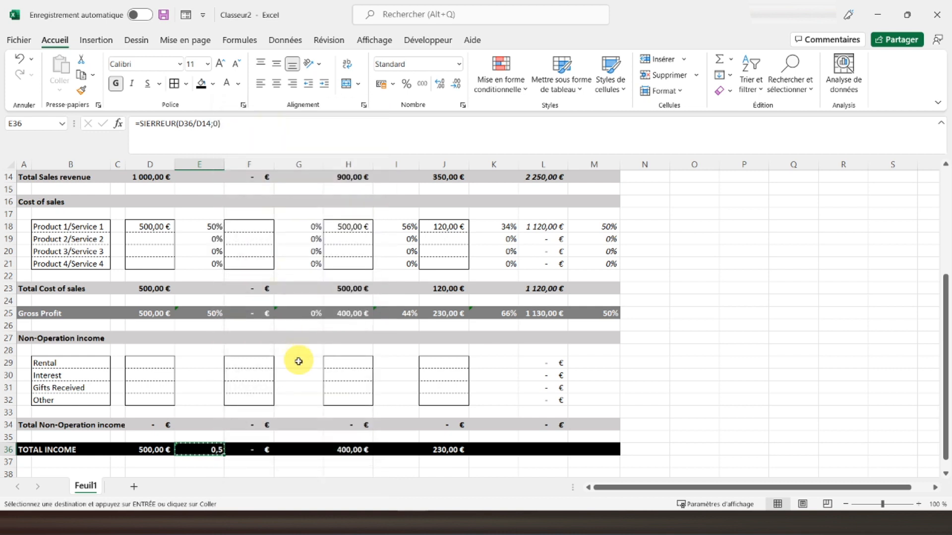
left_click(299, 449)
left_click(395, 449, "ctrl")
left_click(493, 449, "ctrl")
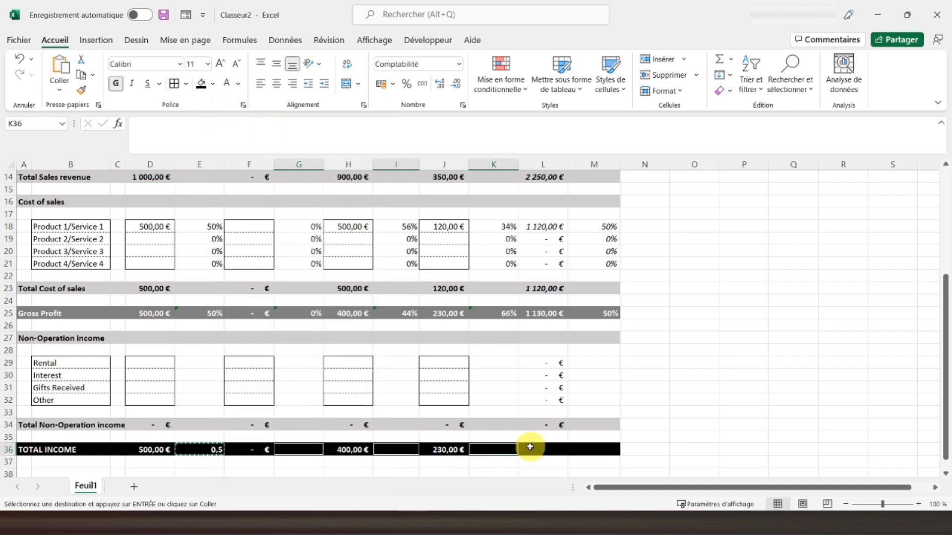
left_click(585, 449, "ctrl")
right_click(585, 450)
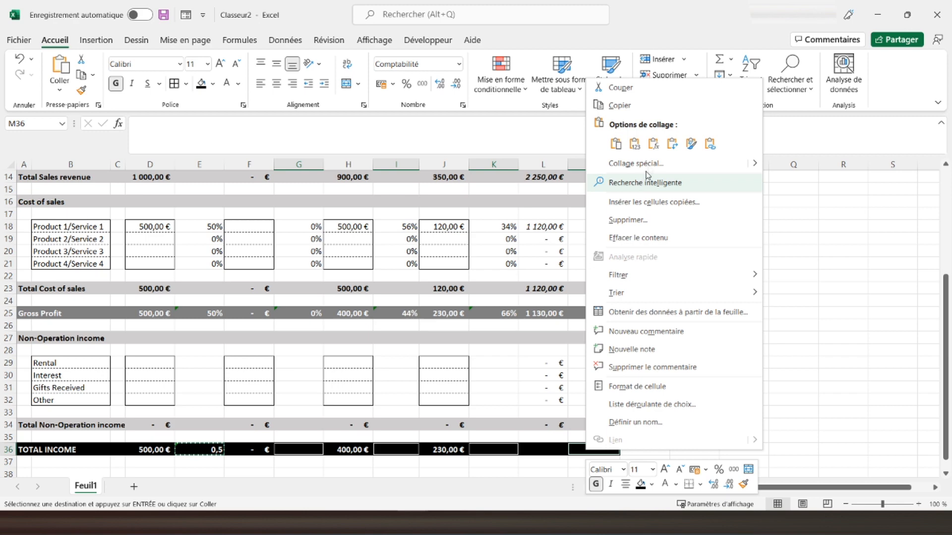
left_click(652, 144)
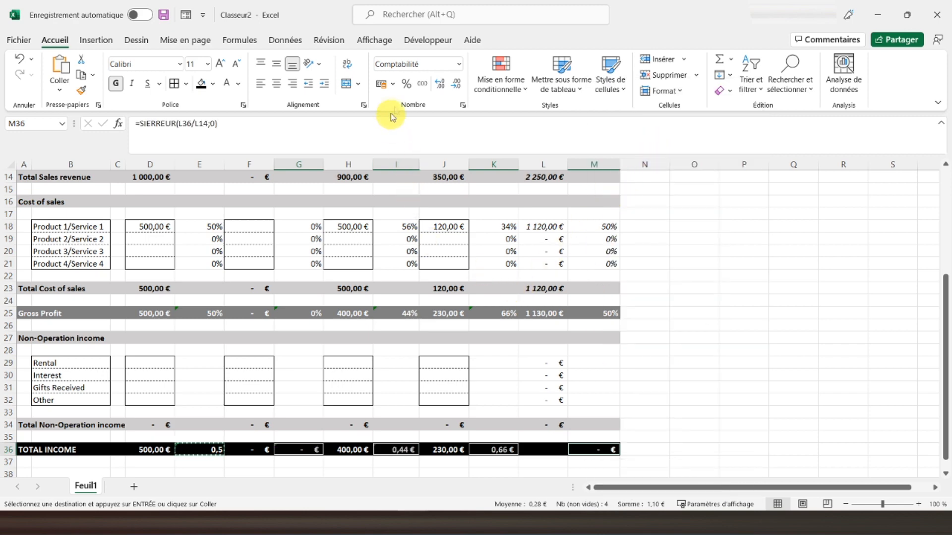
left_click(407, 83)
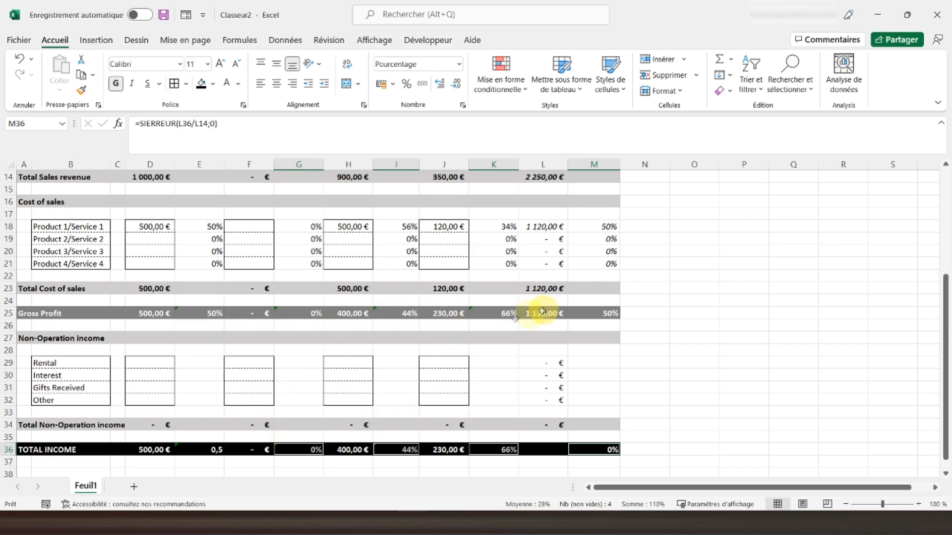
Format the total income share in E36 as a percentage, keeping its SIERREUR formula
left_click(201, 449)
left_click(407, 84)
left_click(277, 129)
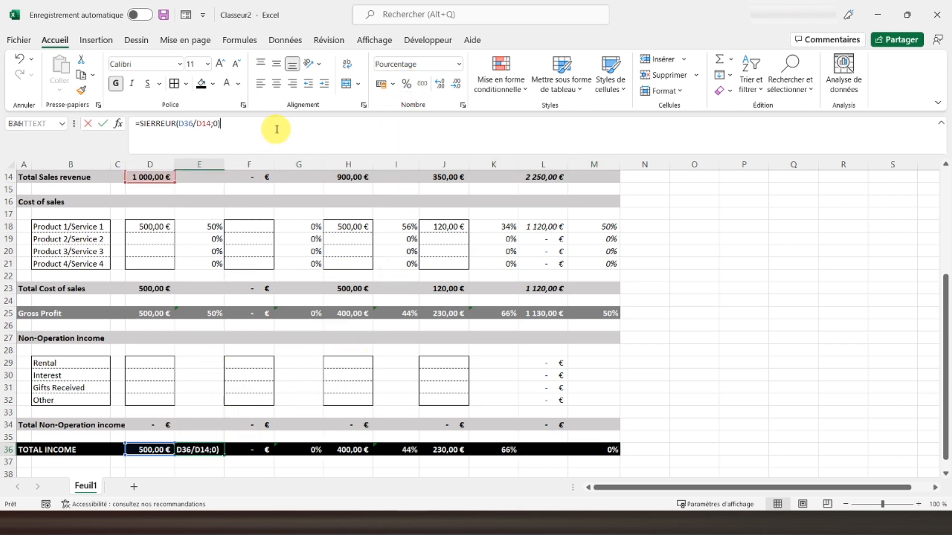
key("Return")
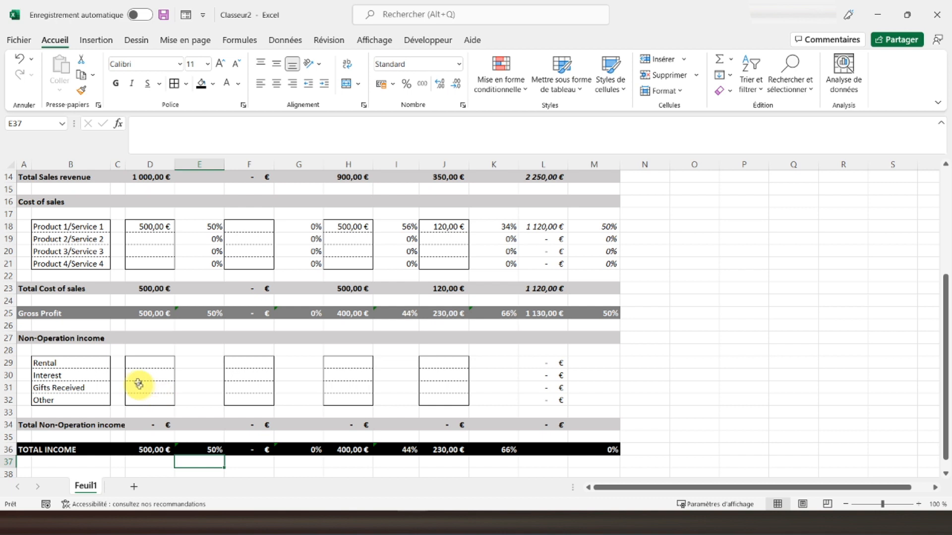
Enter 500 as the Q1 Rental amount in D29
left_click(141, 362)
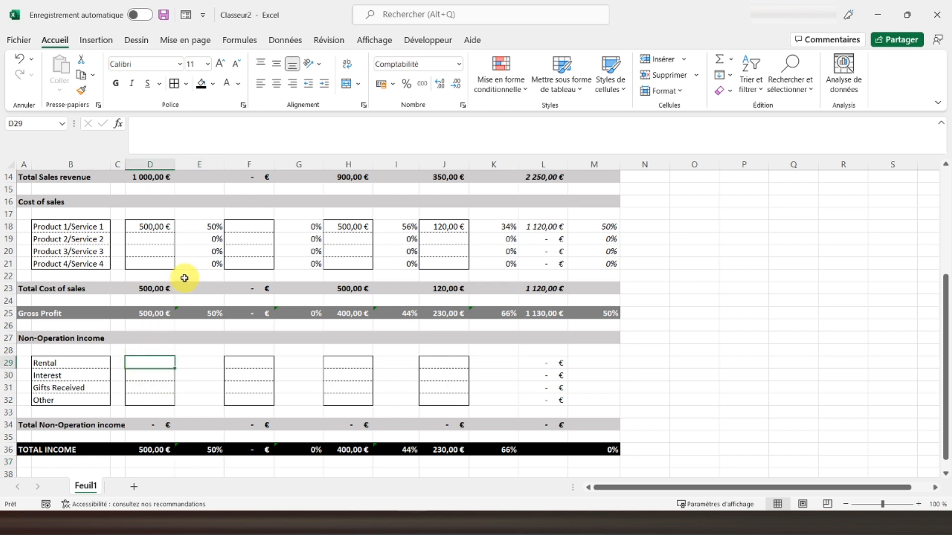
type("500")
key("Return")
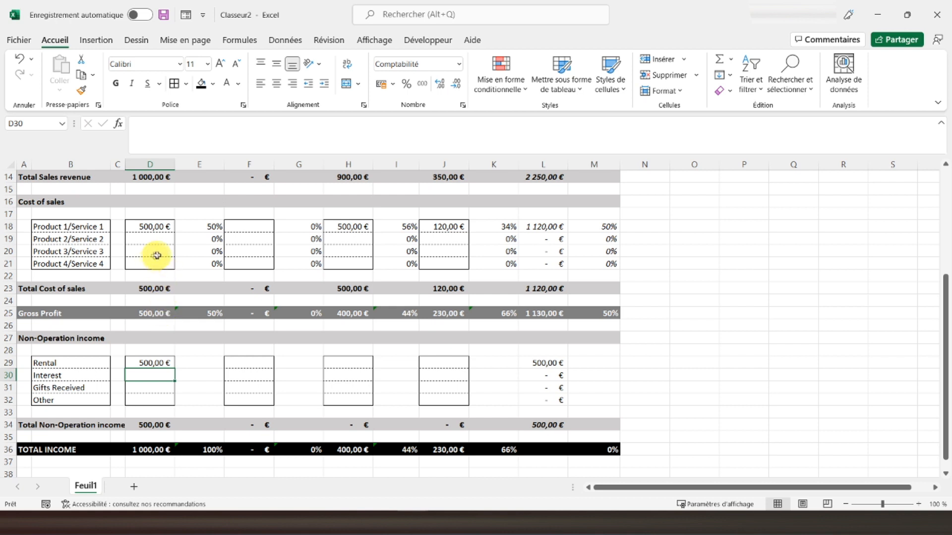
Check the Q1 total income against total sales revenue, and examine the total income share formulas in M36 and K36
left_click(142, 450)
left_click(154, 177)
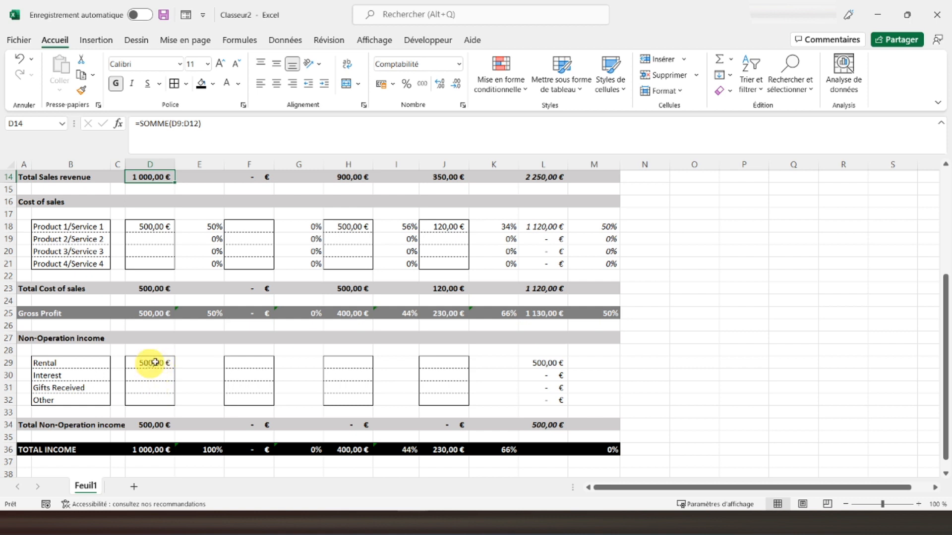
left_click(578, 362)
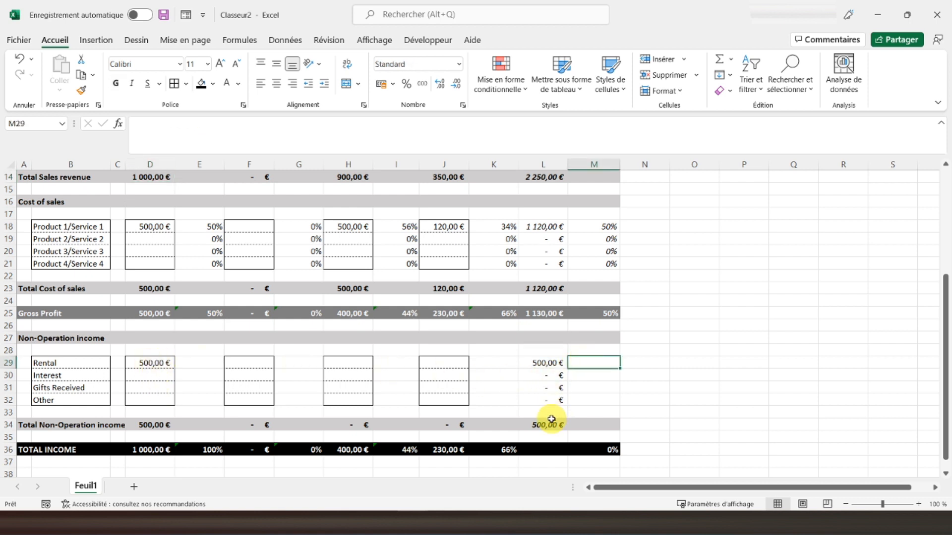
left_click(583, 449)
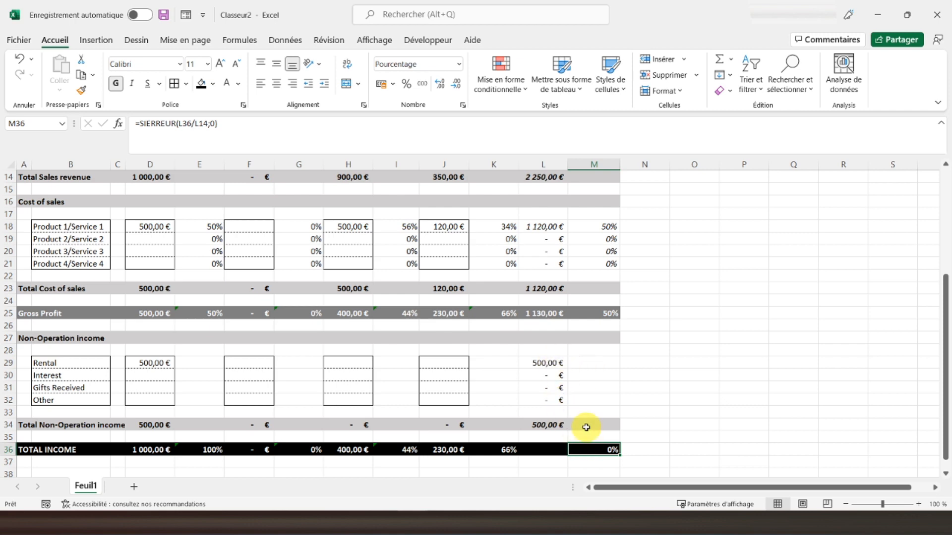
left_click(490, 449)
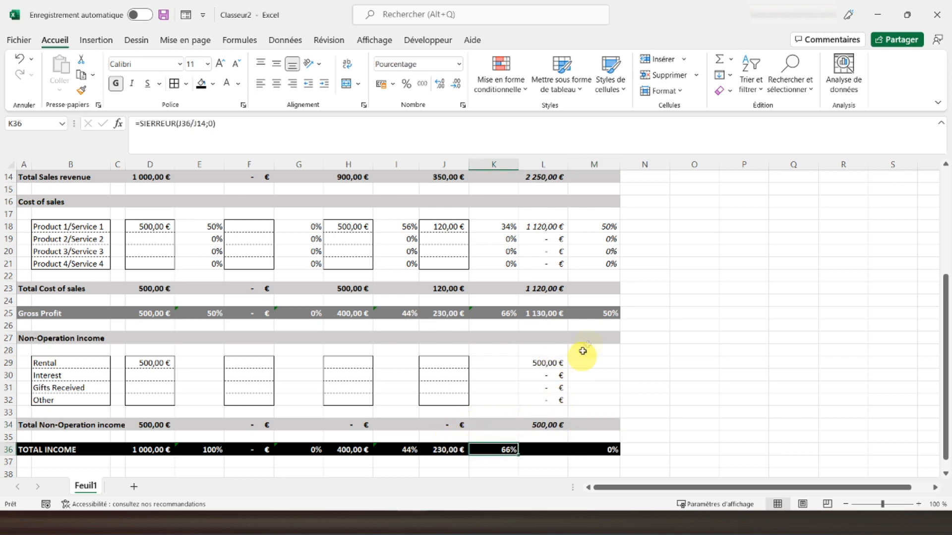
scroll(593, 339, "up", 4)
scroll(592, 338, "down", 4)
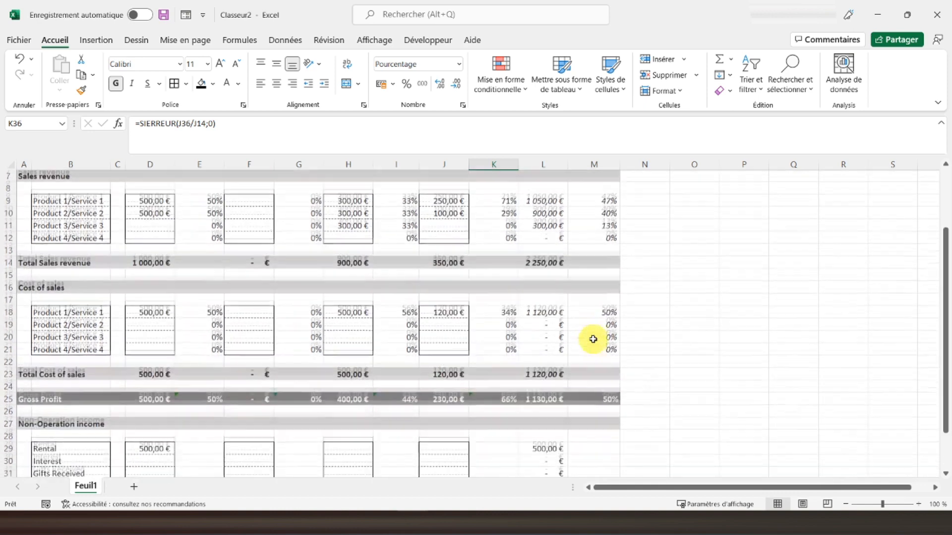
Copy the Q4 total income formula from J36 into the Year column cell L36
left_click(548, 448)
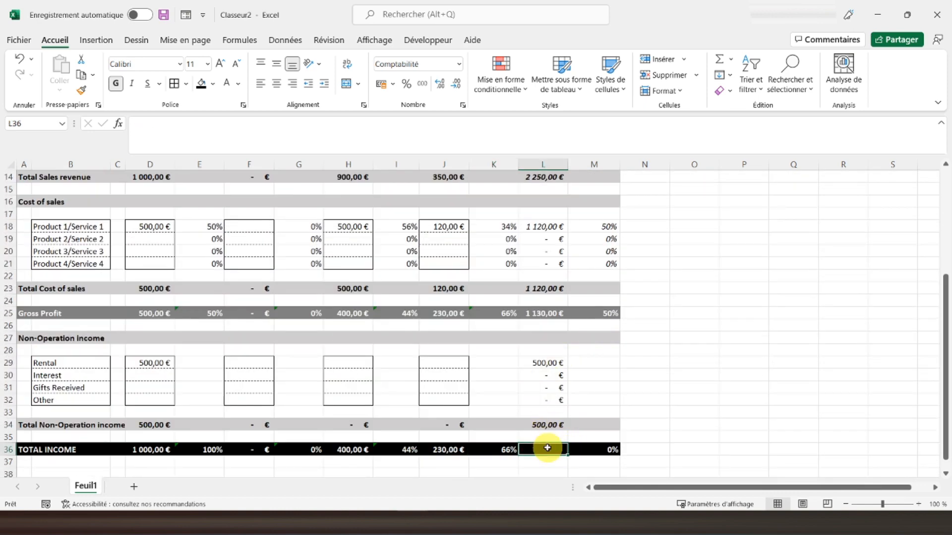
left_click(440, 448)
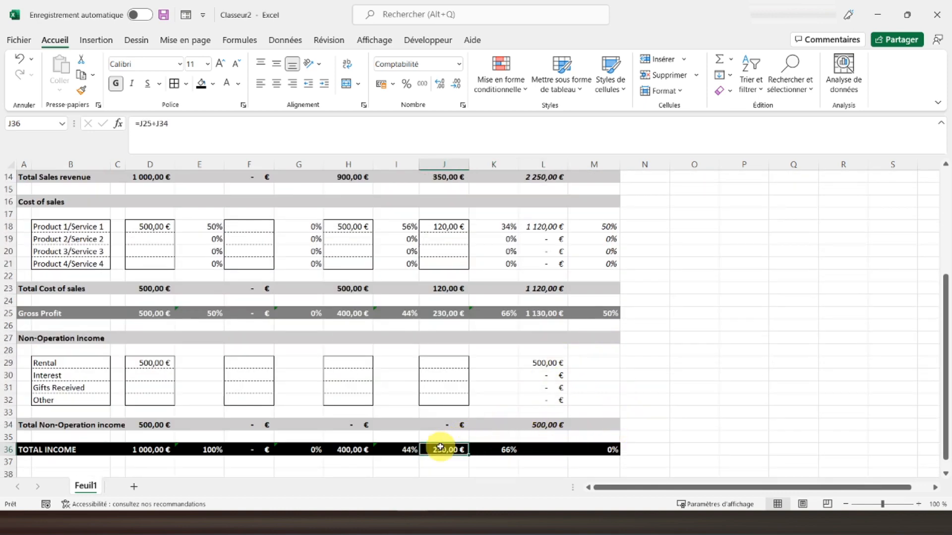
right_click(440, 447)
left_click(490, 123)
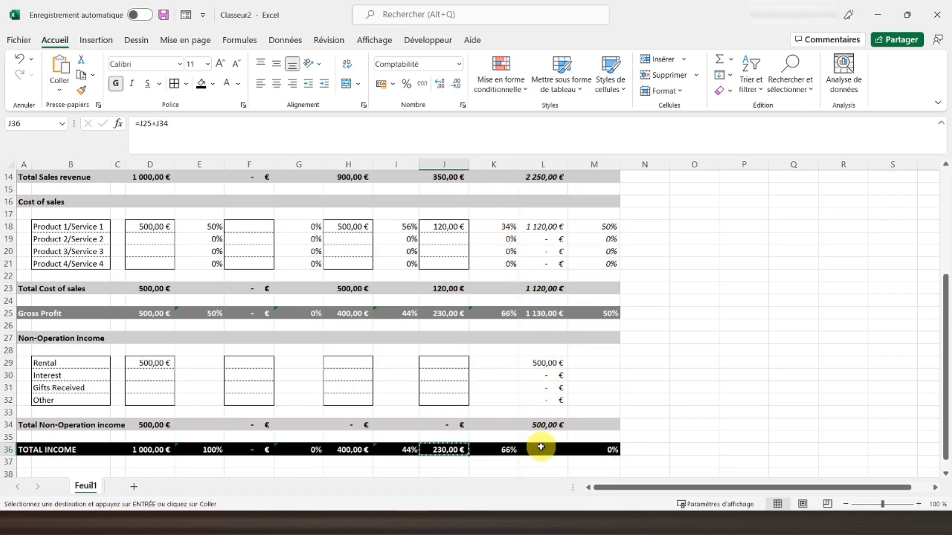
left_click(541, 447)
right_click(541, 447)
left_click(609, 157)
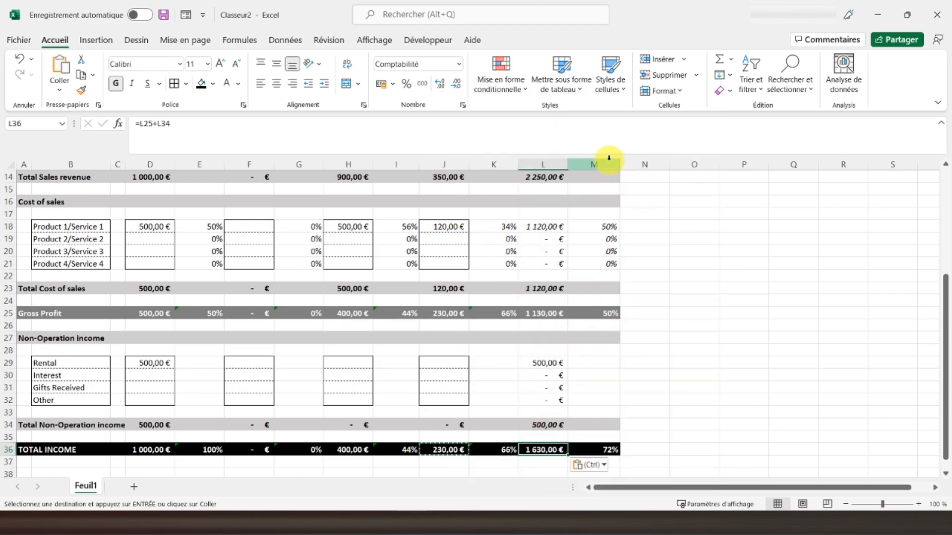
Examine the yearly Rental sum, the total income shares in M36 and E36, and the Q1 sales revenue shares
left_click(612, 365)
scroll(674, 386, "up", 2)
scroll(674, 385, "up", 2)
scroll(671, 384, "down", 5)
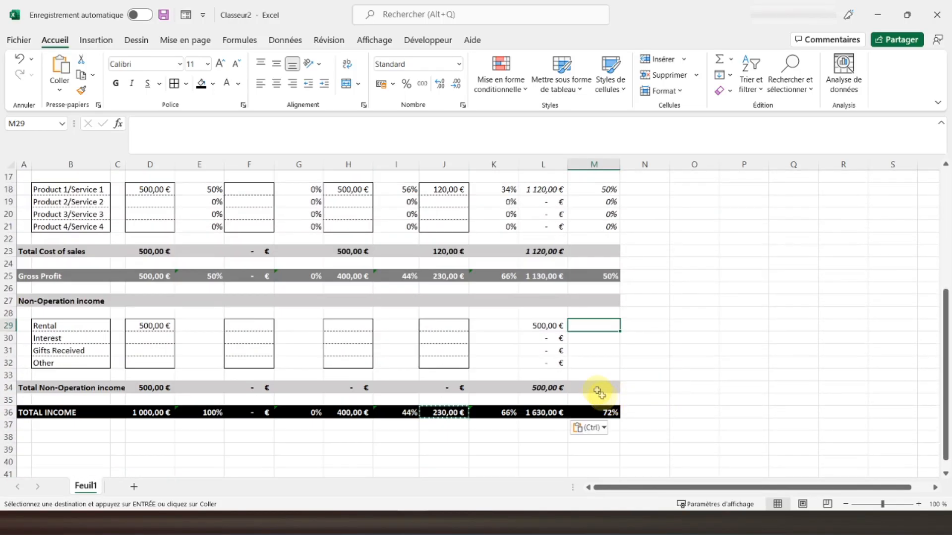
left_click(542, 325)
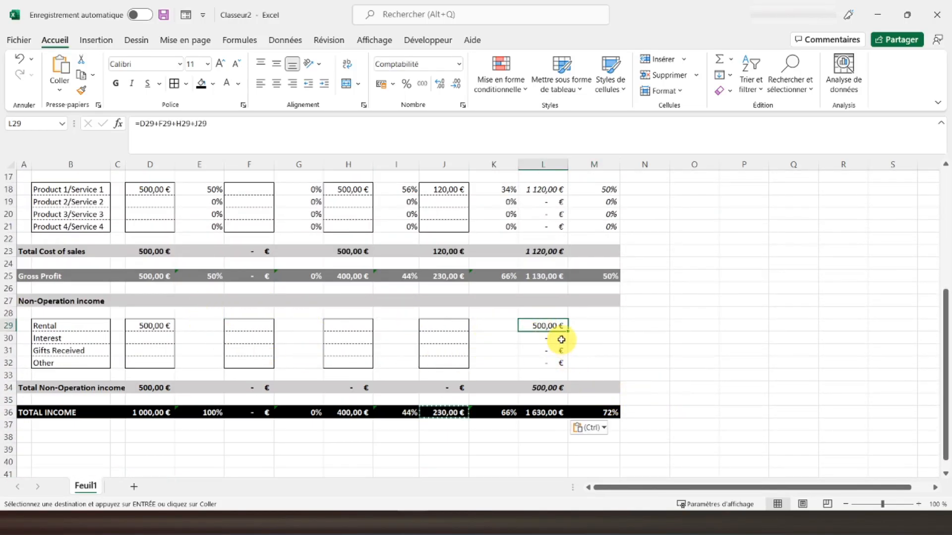
left_click(602, 413)
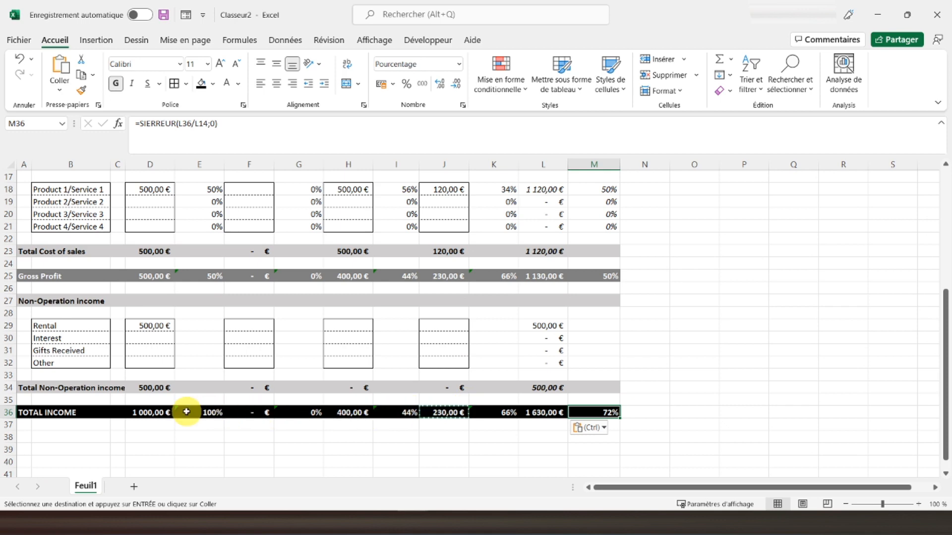
left_click(208, 414)
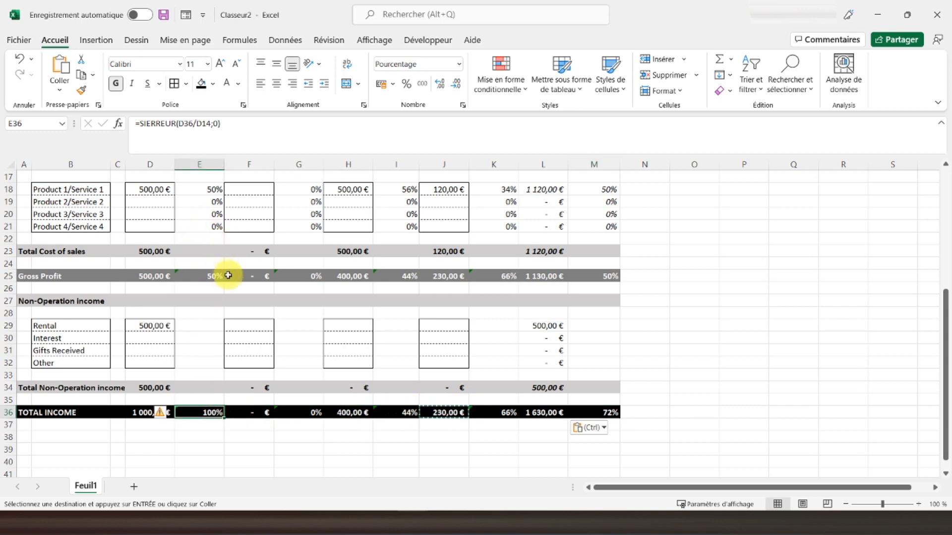
scroll(218, 272, "up", 3)
left_click_drag(210, 189, 212, 218)
key("ctrl+v")
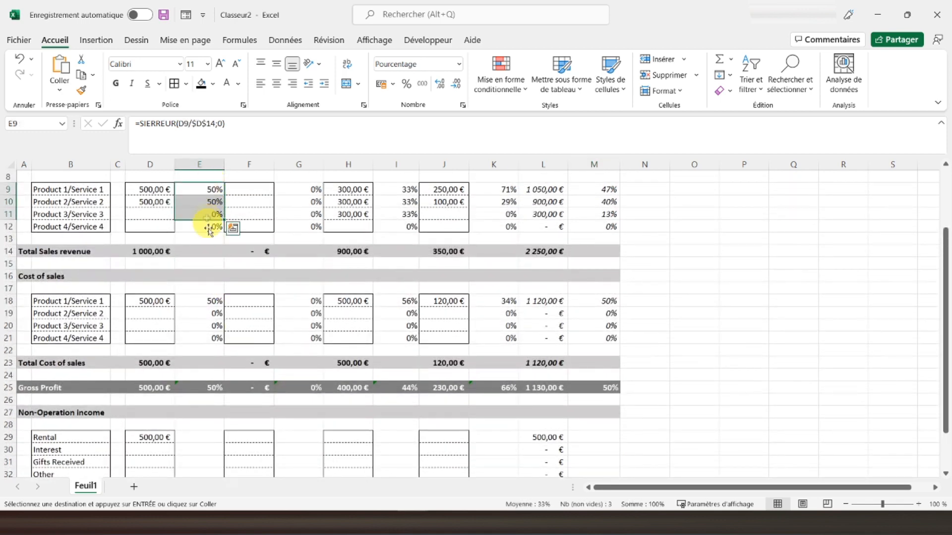
scroll(208, 238, "up", 2)
scroll(211, 278, "down", 4)
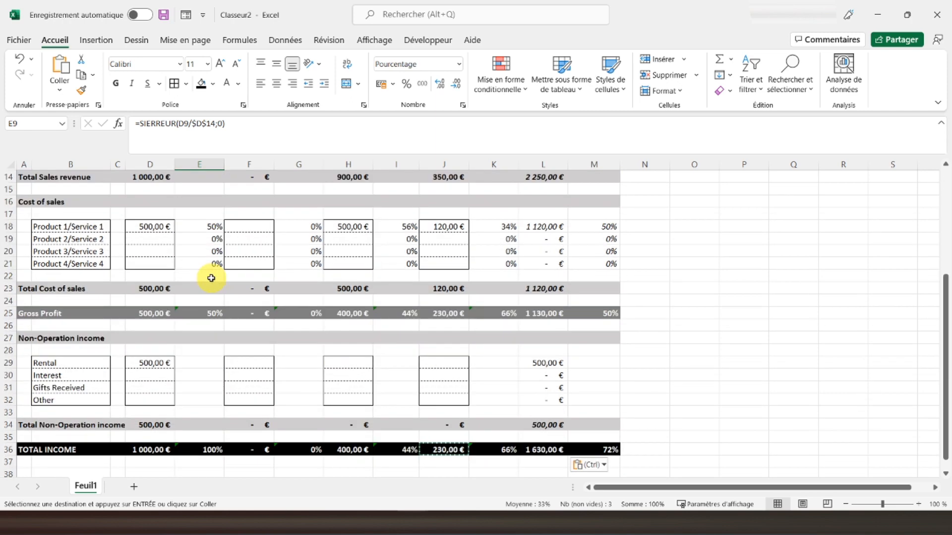
Italicize the percentage columns E, G, I, K and M
scroll(208, 271, "up", 5)
left_click(199, 163)
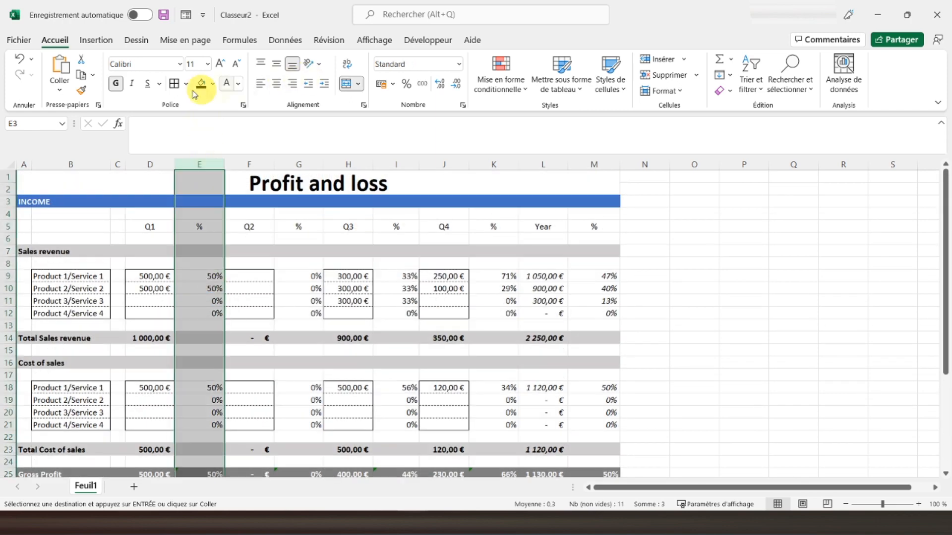
left_click(131, 83)
left_click(298, 164)
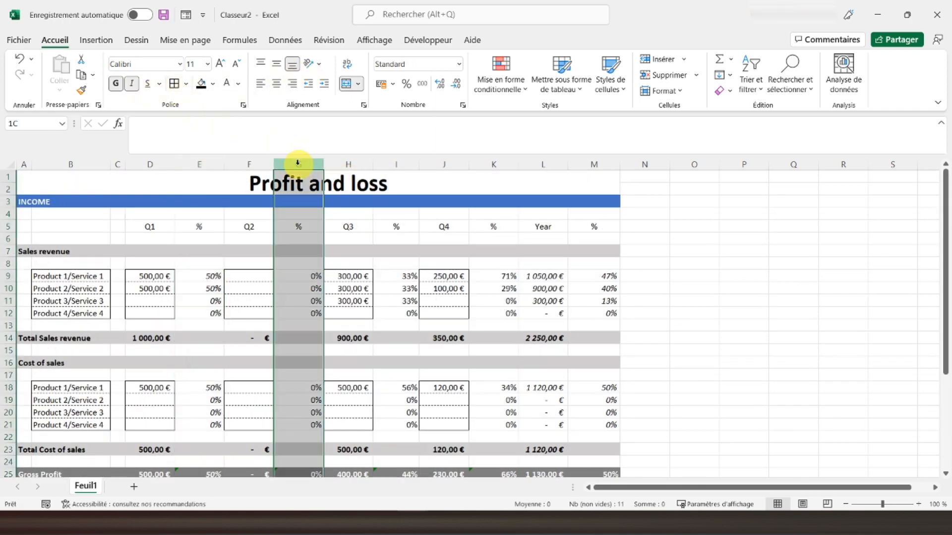
left_click(132, 83)
left_click(396, 164)
left_click(133, 89)
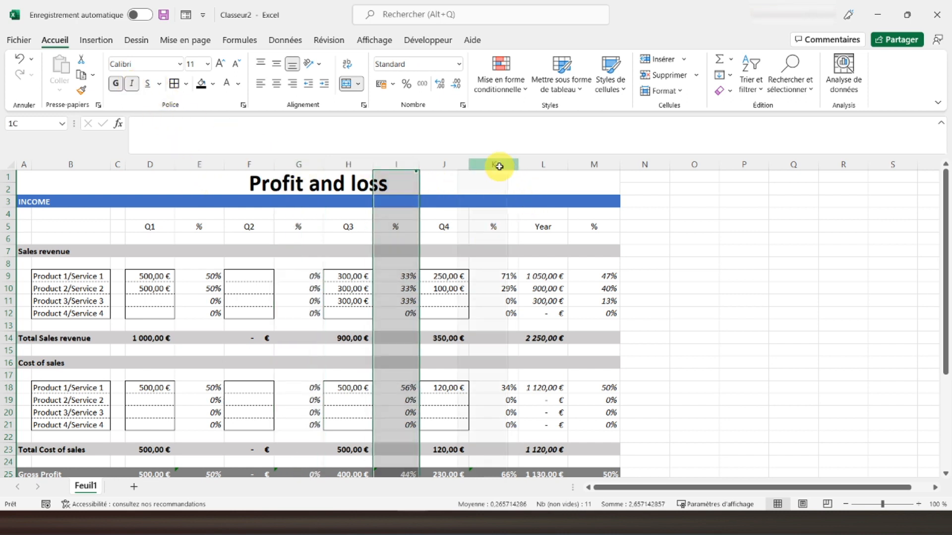
left_click(494, 164)
left_click(134, 89)
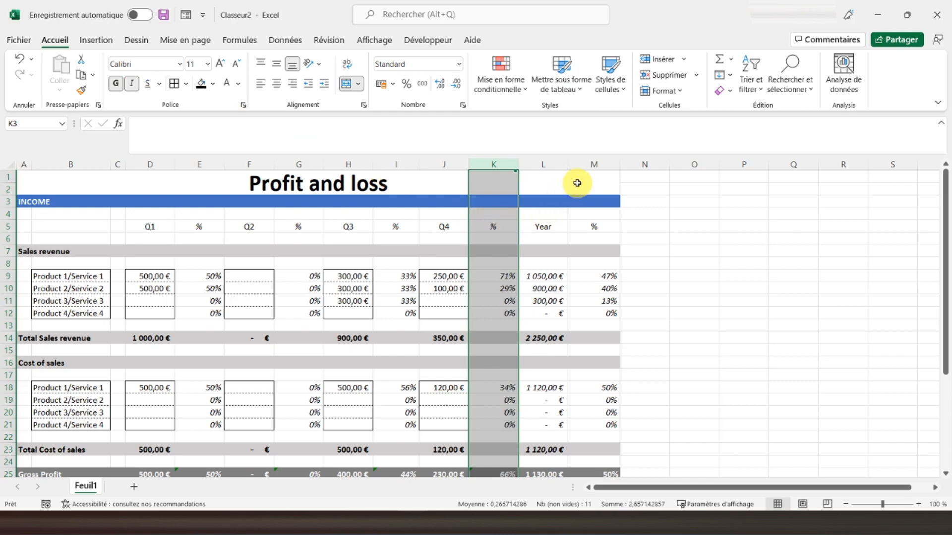
left_click(583, 164)
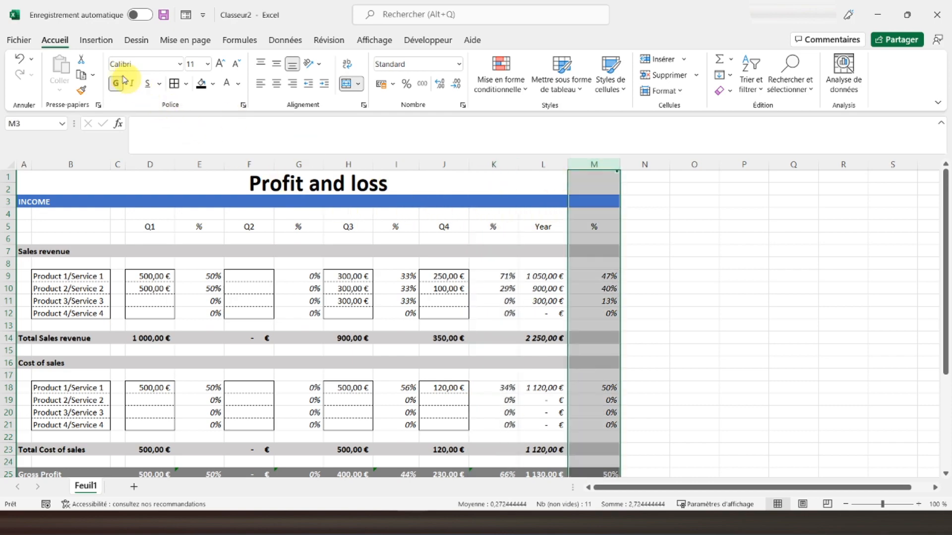
left_click(135, 88)
Review the whole income section from the Profit and loss title down to the TOTAL INCOME row
left_click(266, 321)
scroll(266, 321, "down", 7)
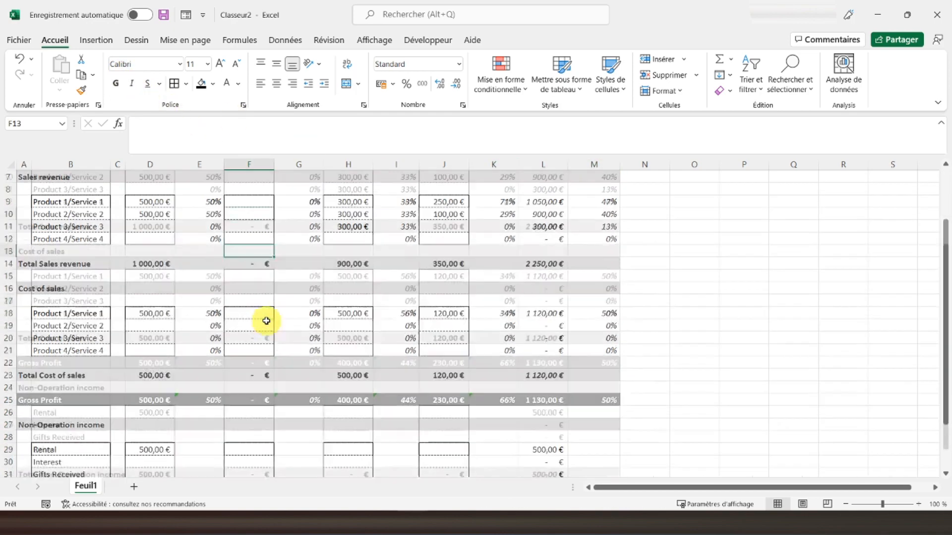
scroll(266, 321, "up", 3)
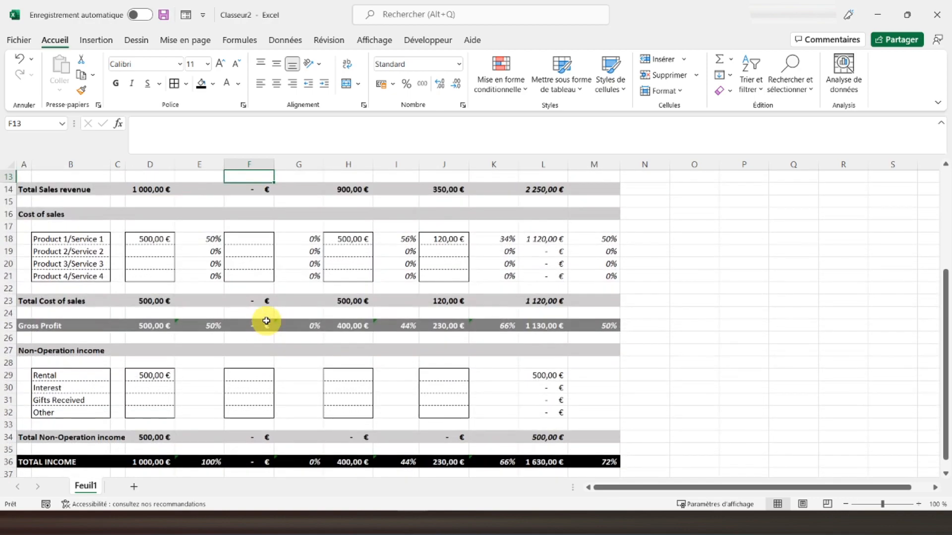
scroll(266, 321, "down", 1)
scroll(266, 321, "up", 1)
scroll(266, 321, "up", 4)
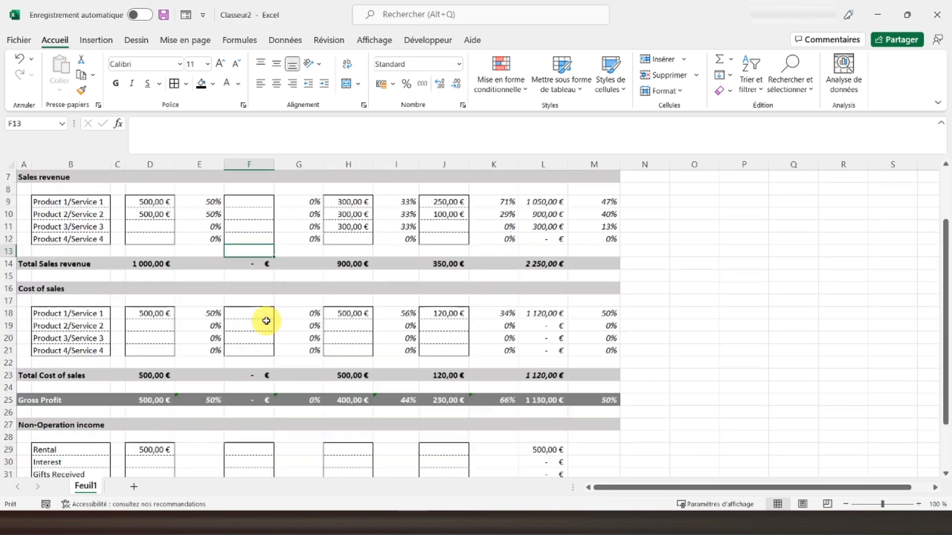
scroll(266, 322, "down", 6)
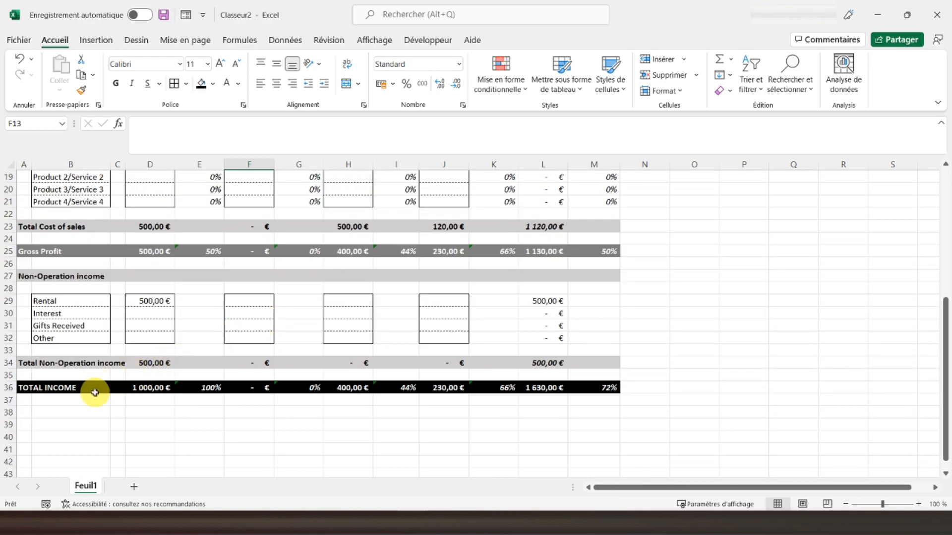
scroll(89, 386, "up", 6)
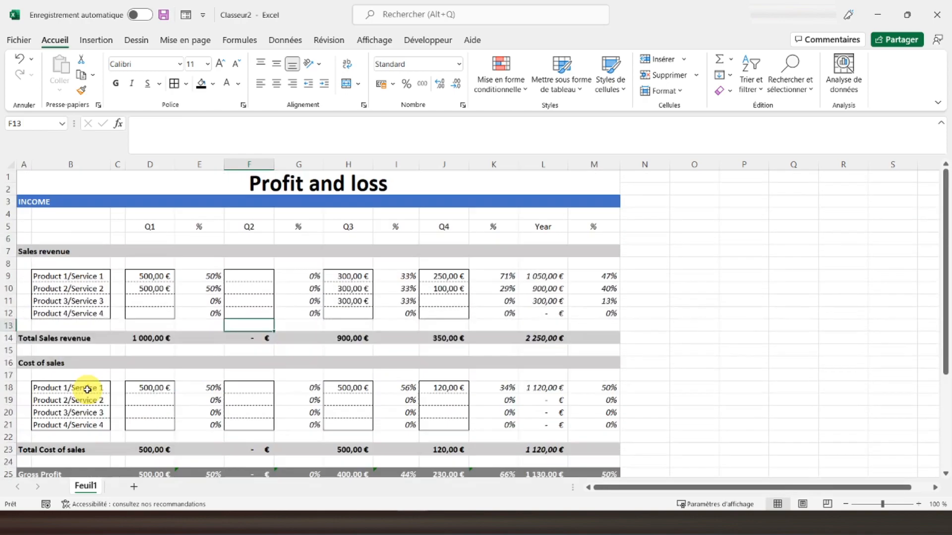
left_click(33, 179)
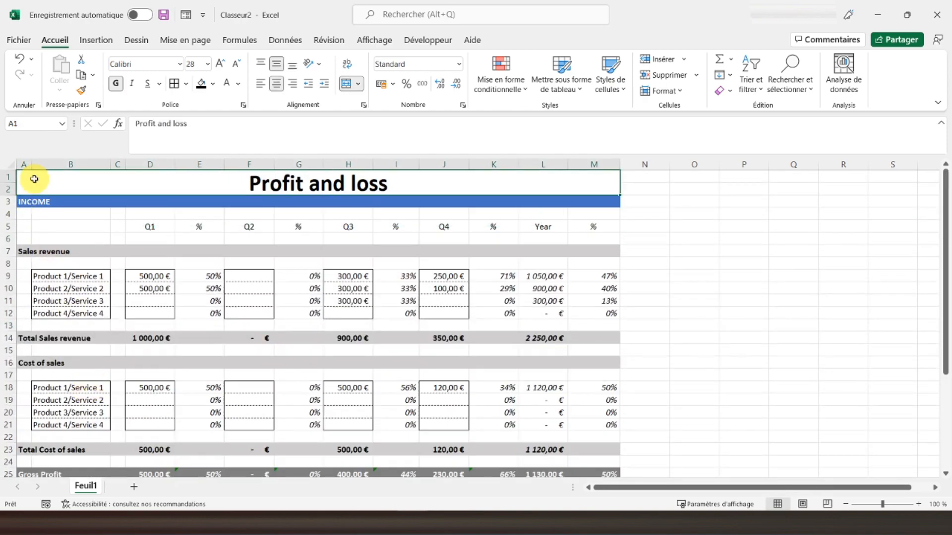